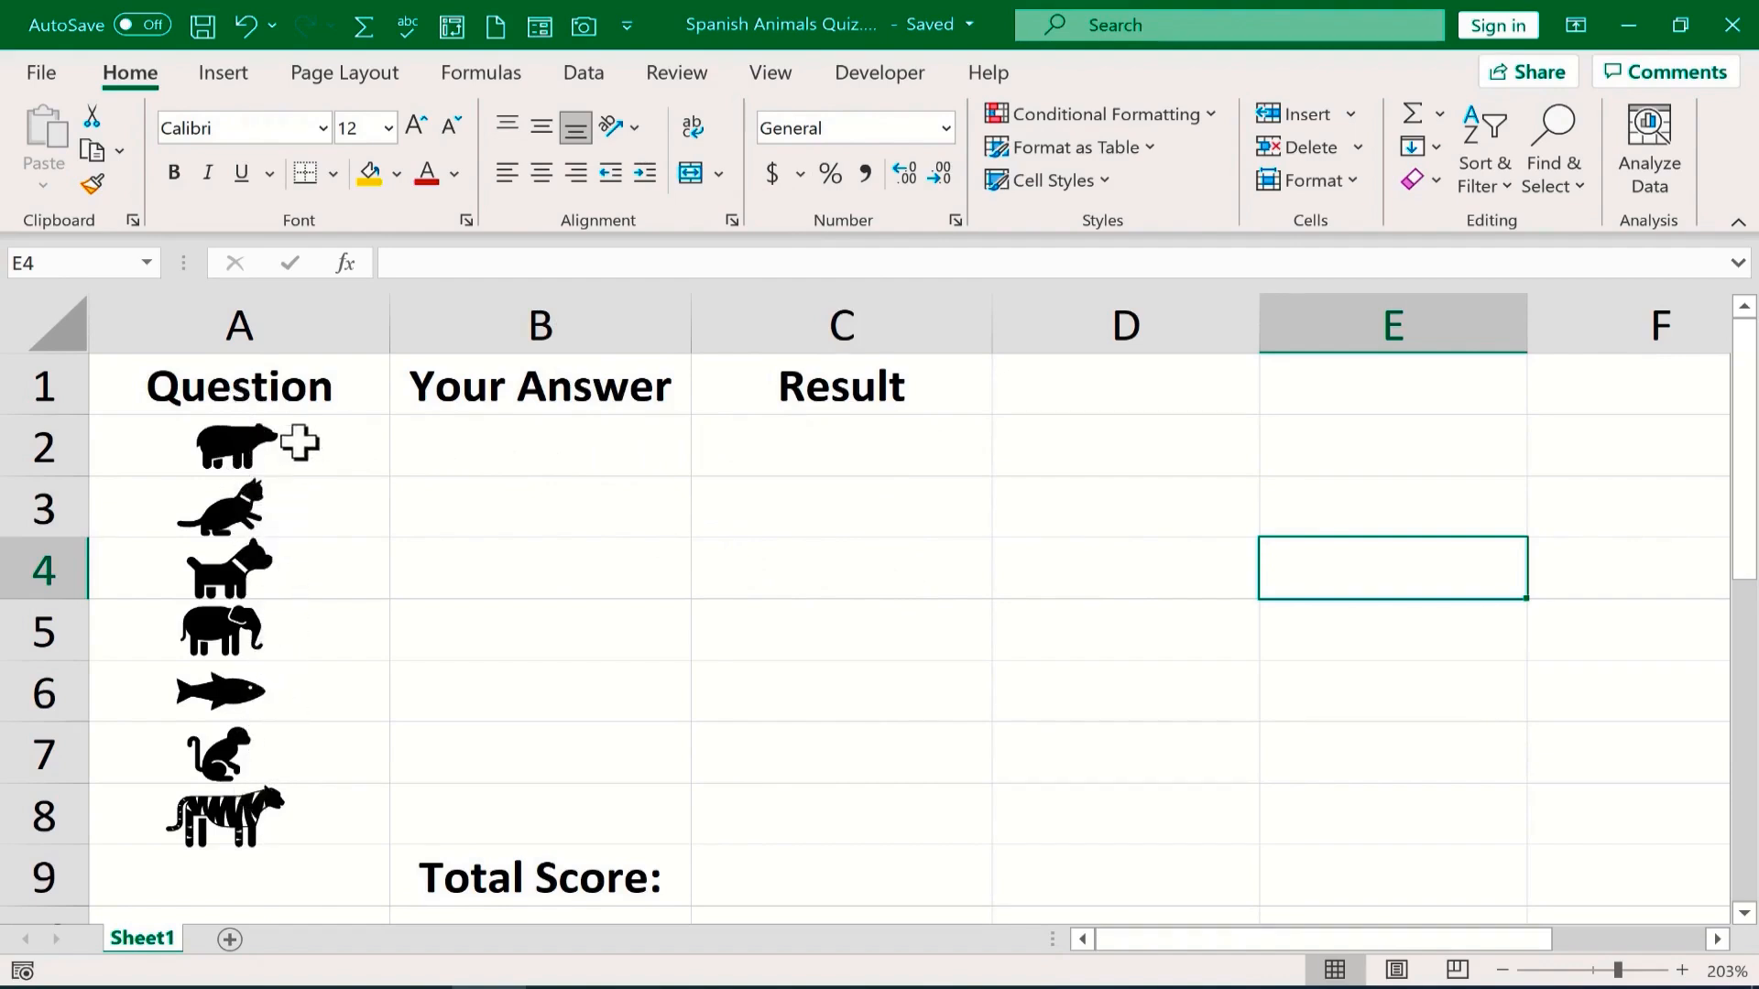
# Step: Search the icon library for "bear" and insert the solid black bear icon into the sheet
pyautogui.click(227, 74)
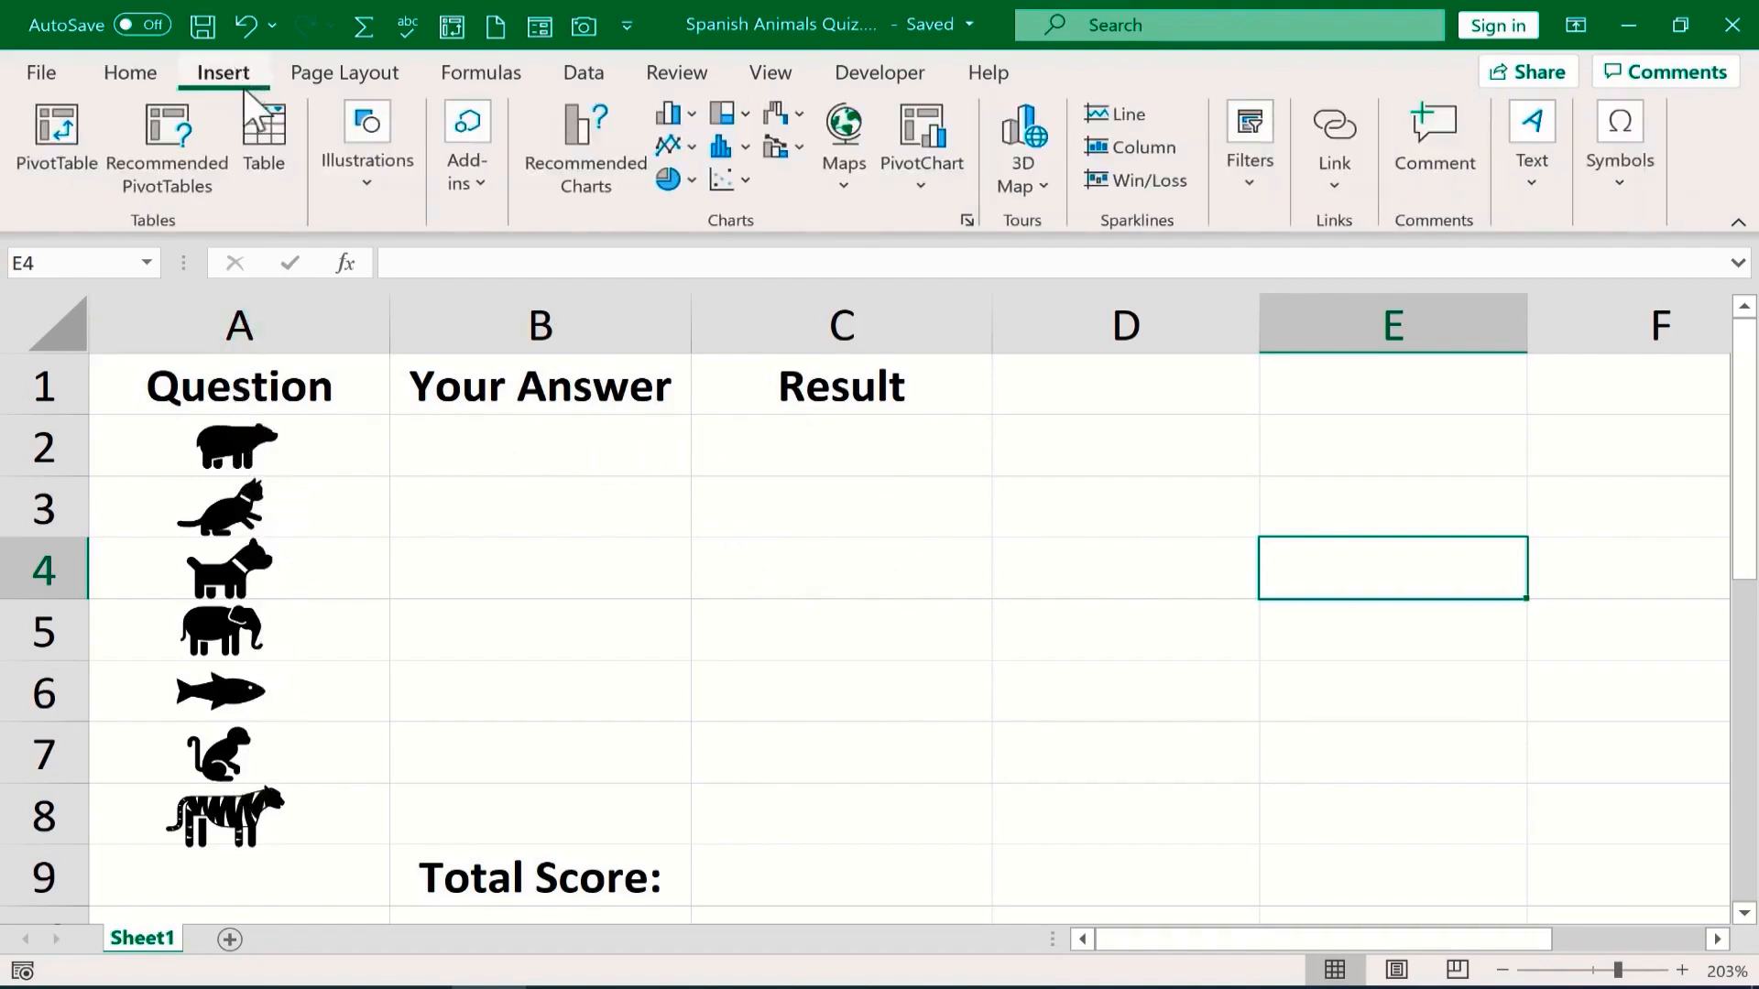
pyautogui.click(384, 174)
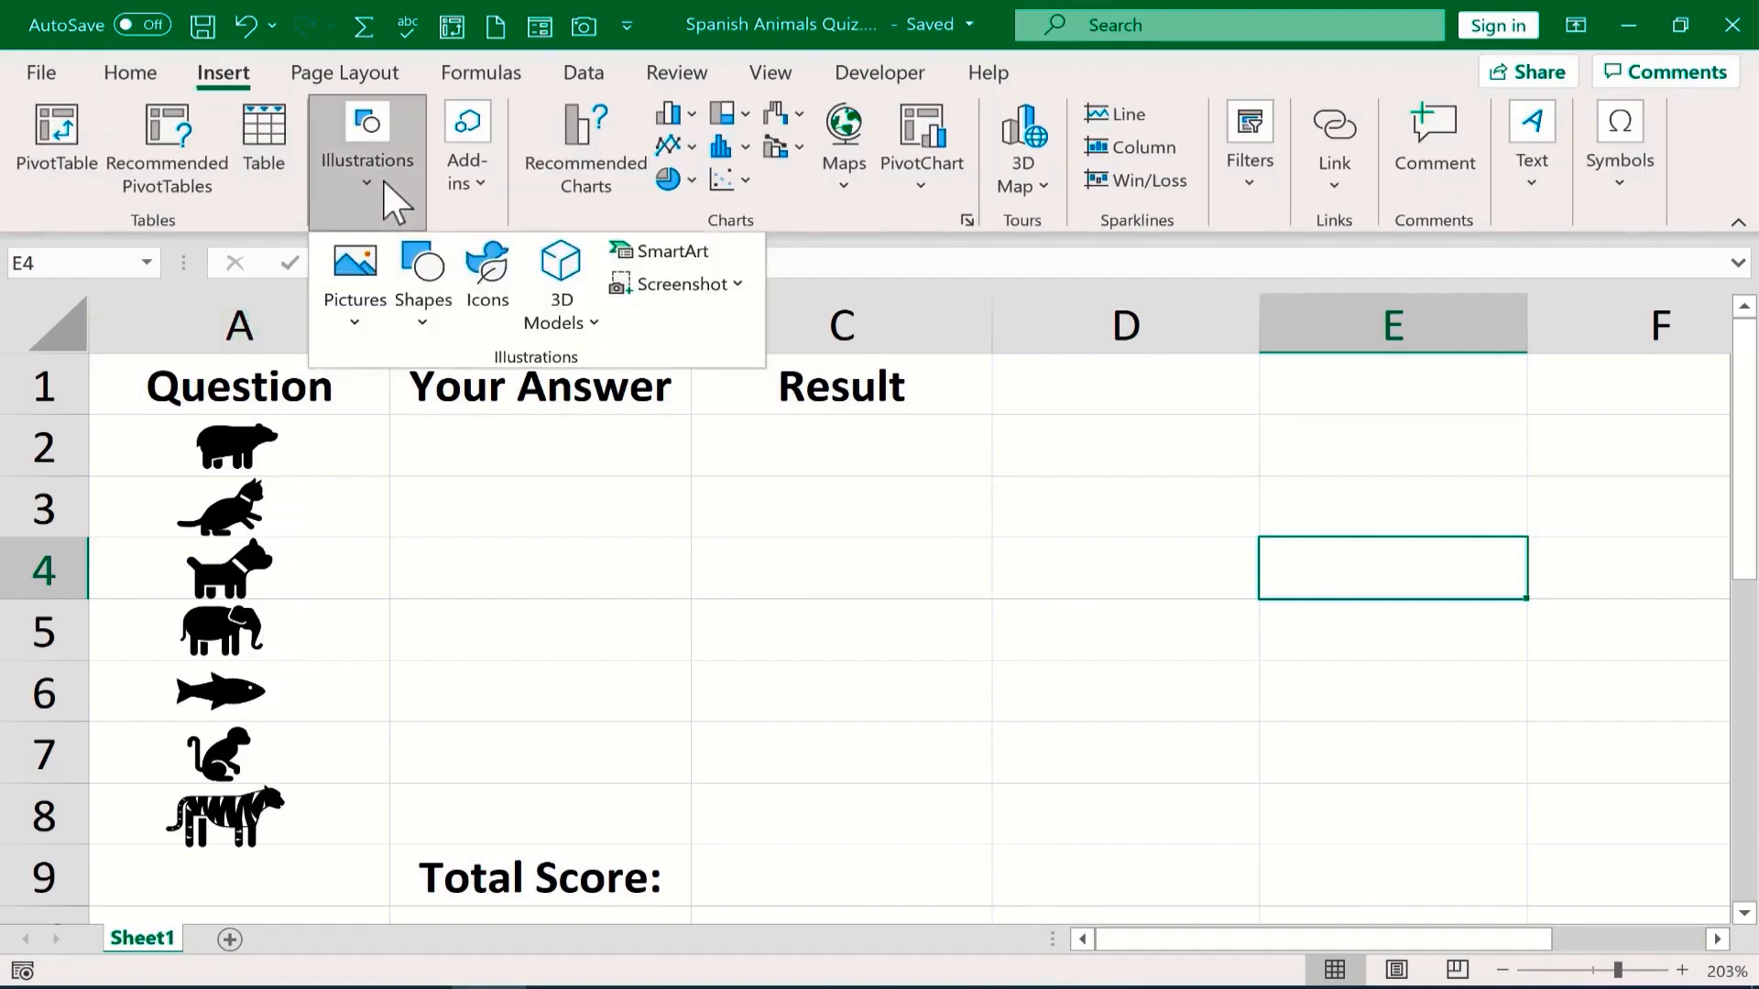
pyautogui.click(490, 292)
pyautogui.write('bear')
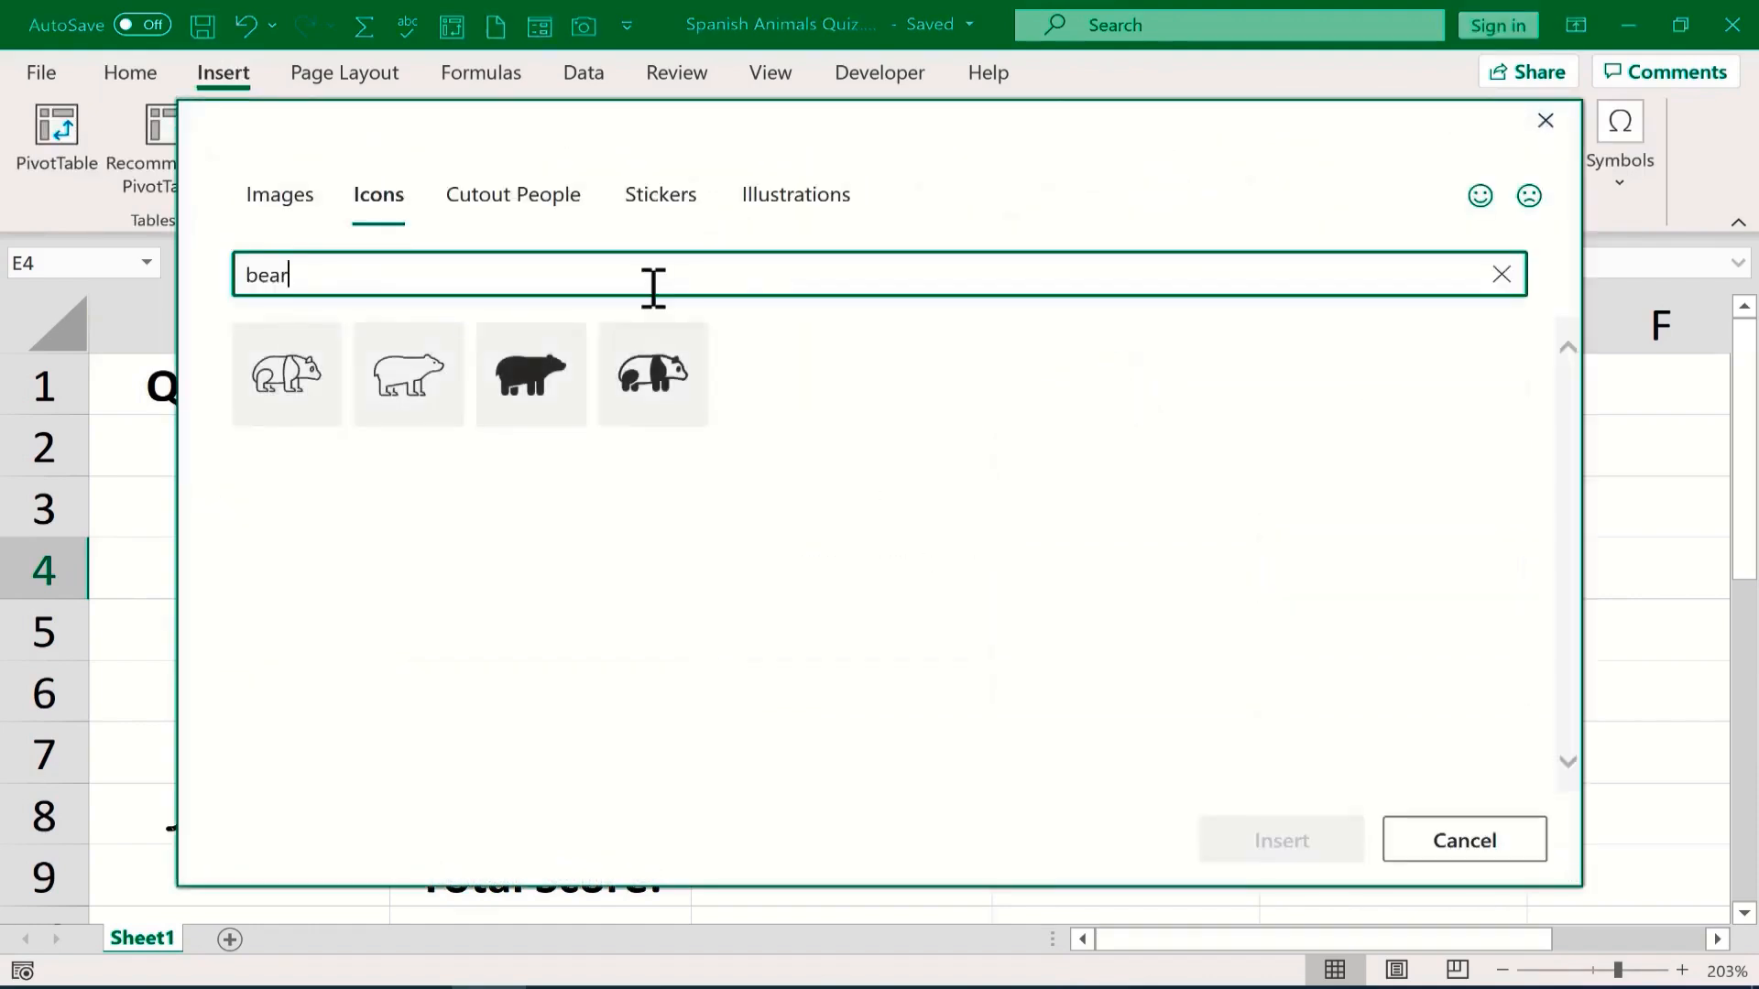
pyautogui.click(548, 384)
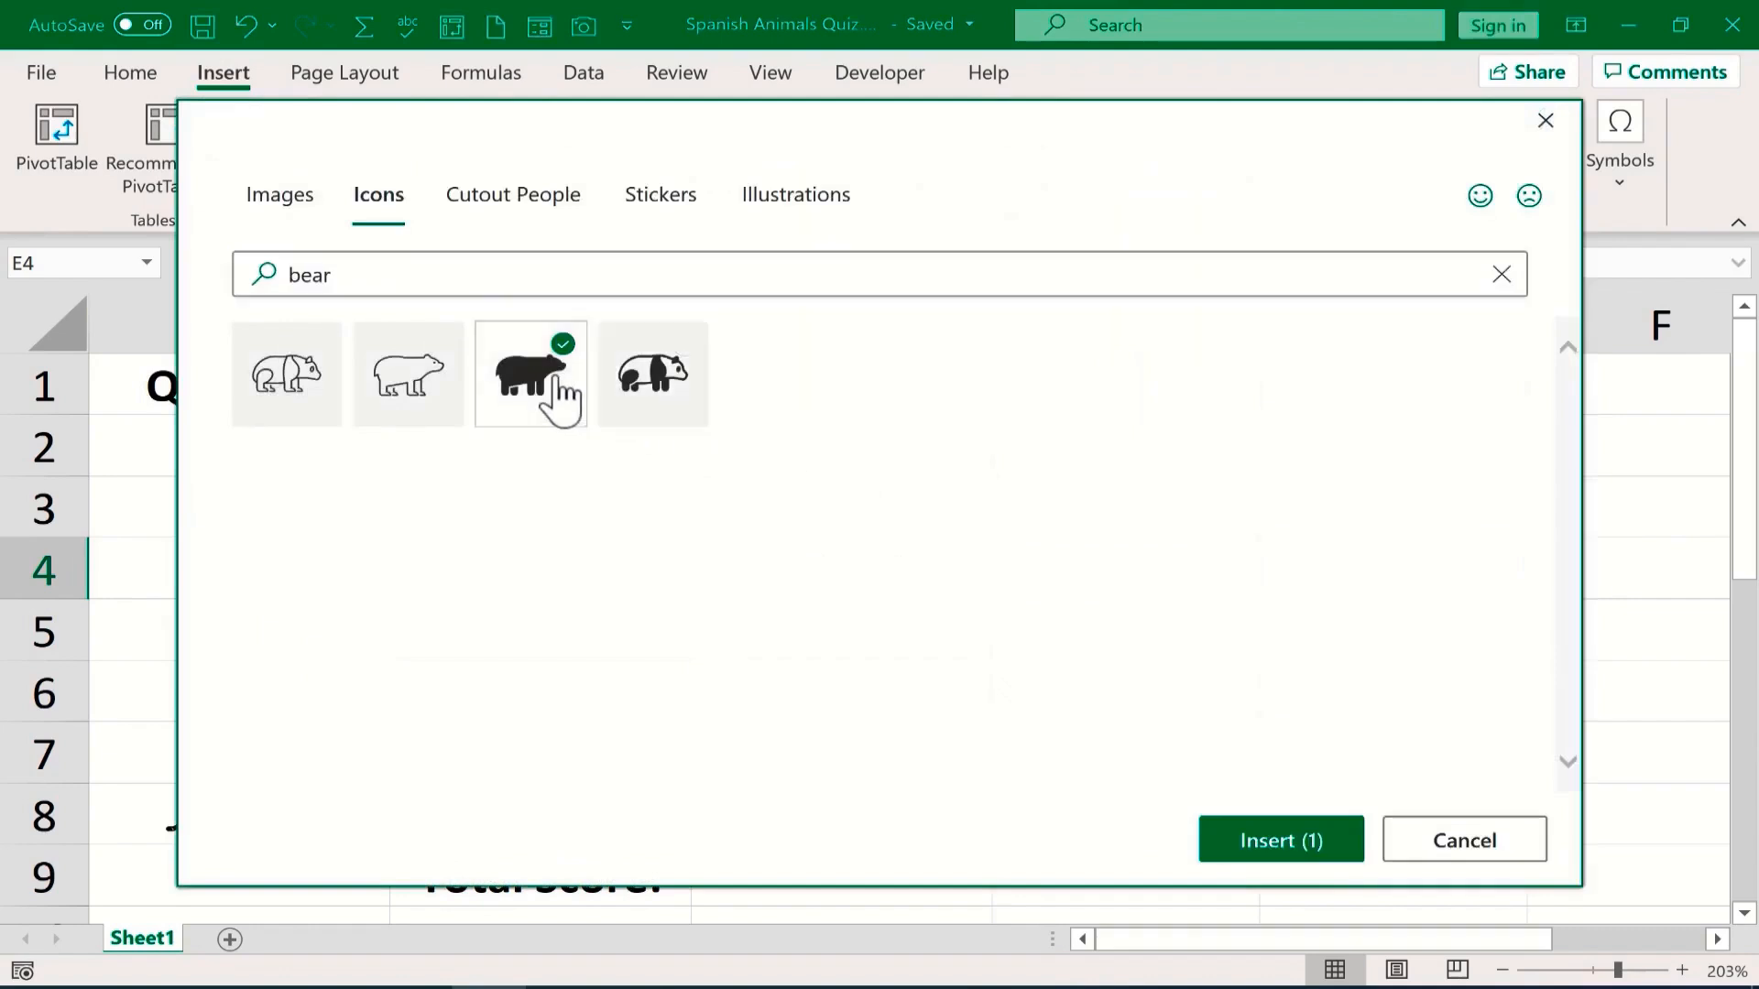
pyautogui.click(1248, 841)
# Step: Try resizing and moving the inserted bear icon, and delete it from the sheet
pyautogui.moveTo(1558, 526); pyautogui.dragTo(1413, 674)
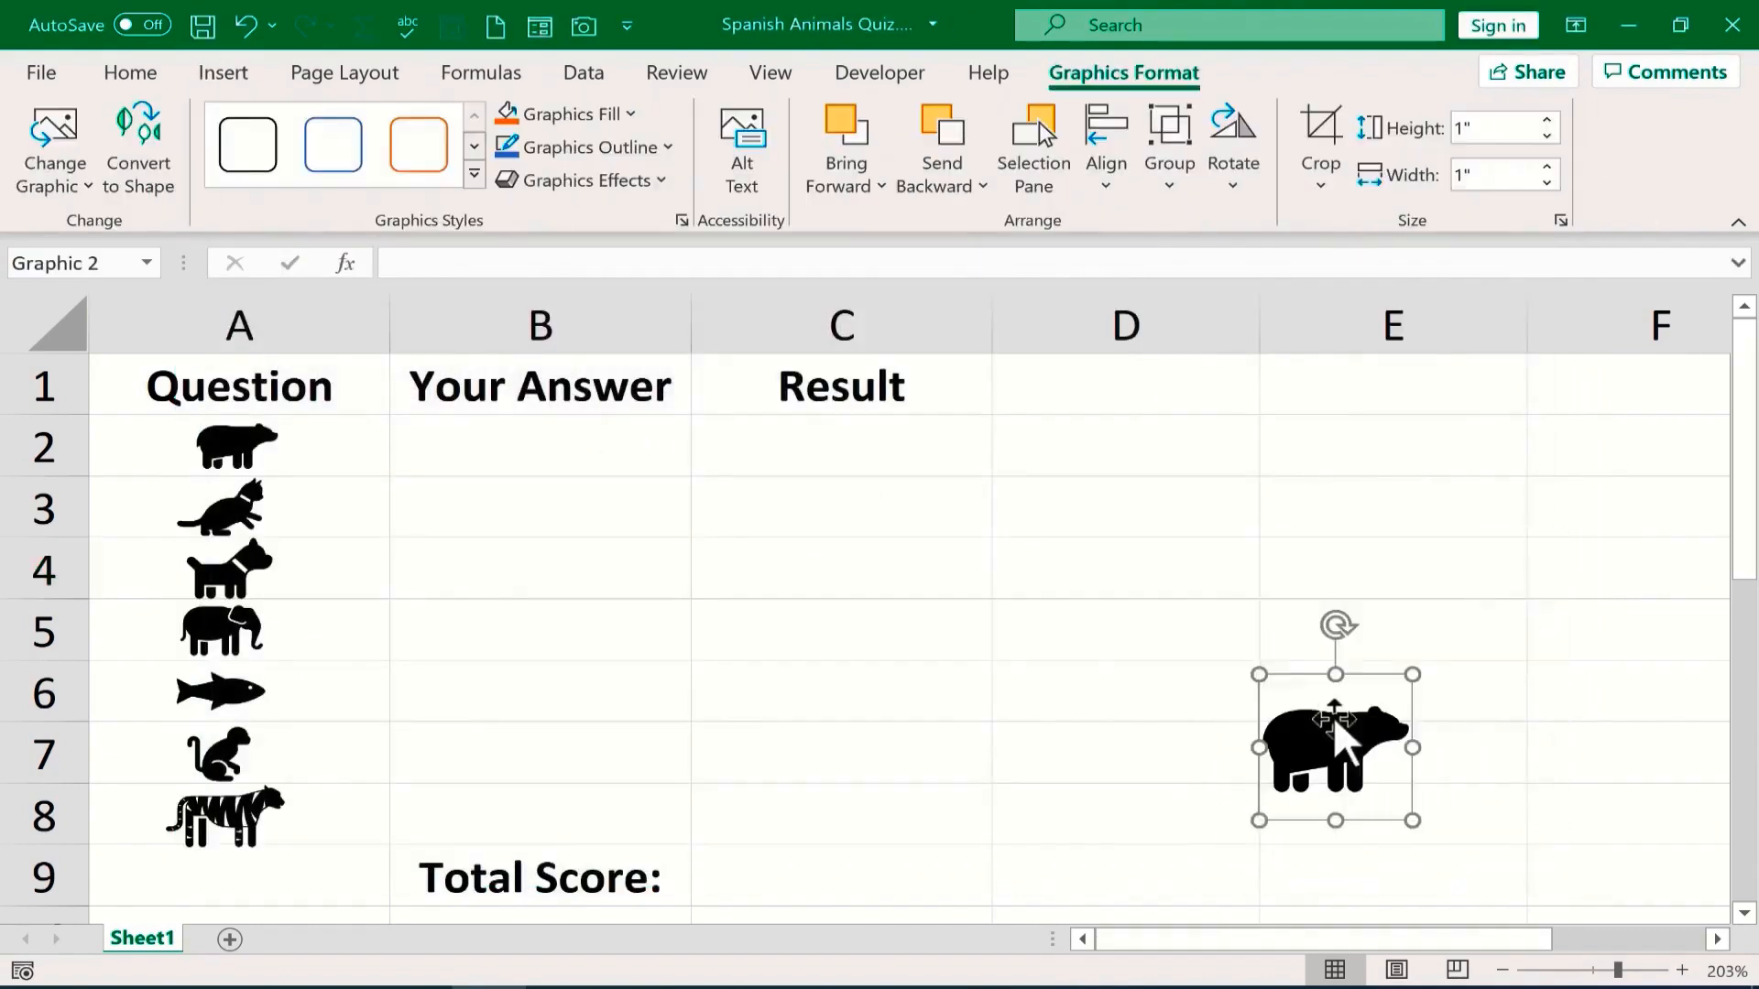
pyautogui.moveTo(1328, 742); pyautogui.dragTo(600, 534)
pyautogui.press('Delete')
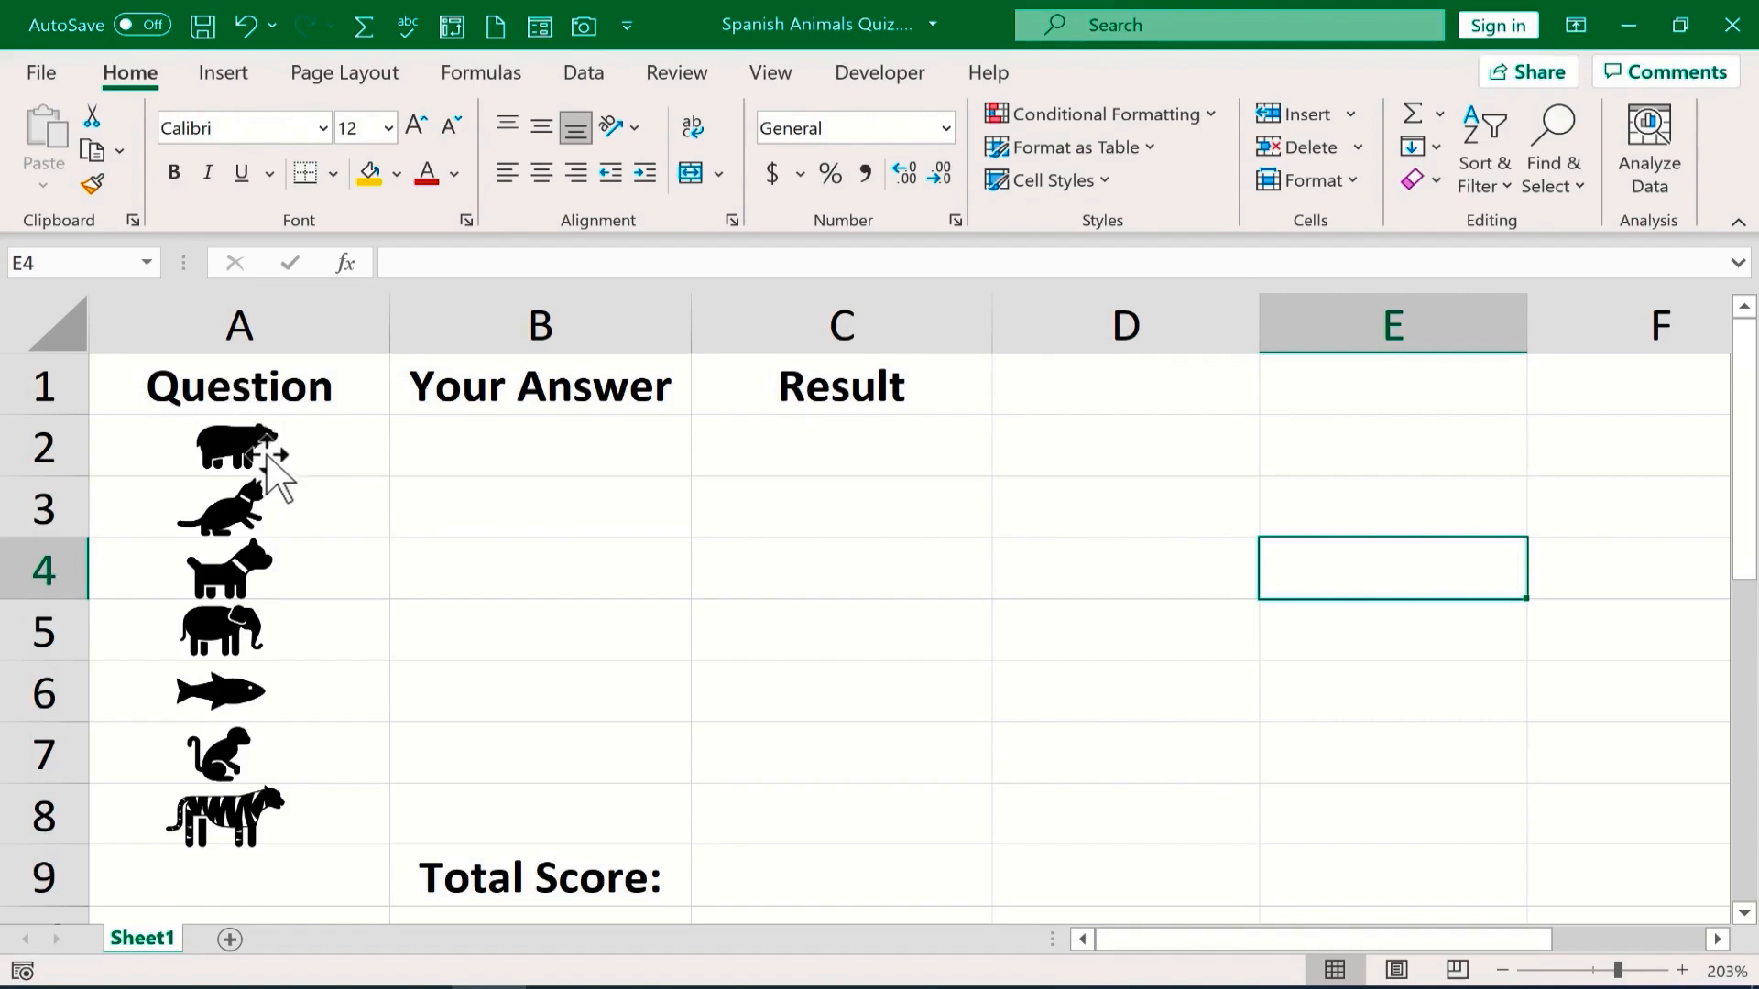
# Step: Try the word "Bear" as a text question in cell A2 and discard the entry
pyautogui.click(306, 444)
pyautogui.write('Bear')
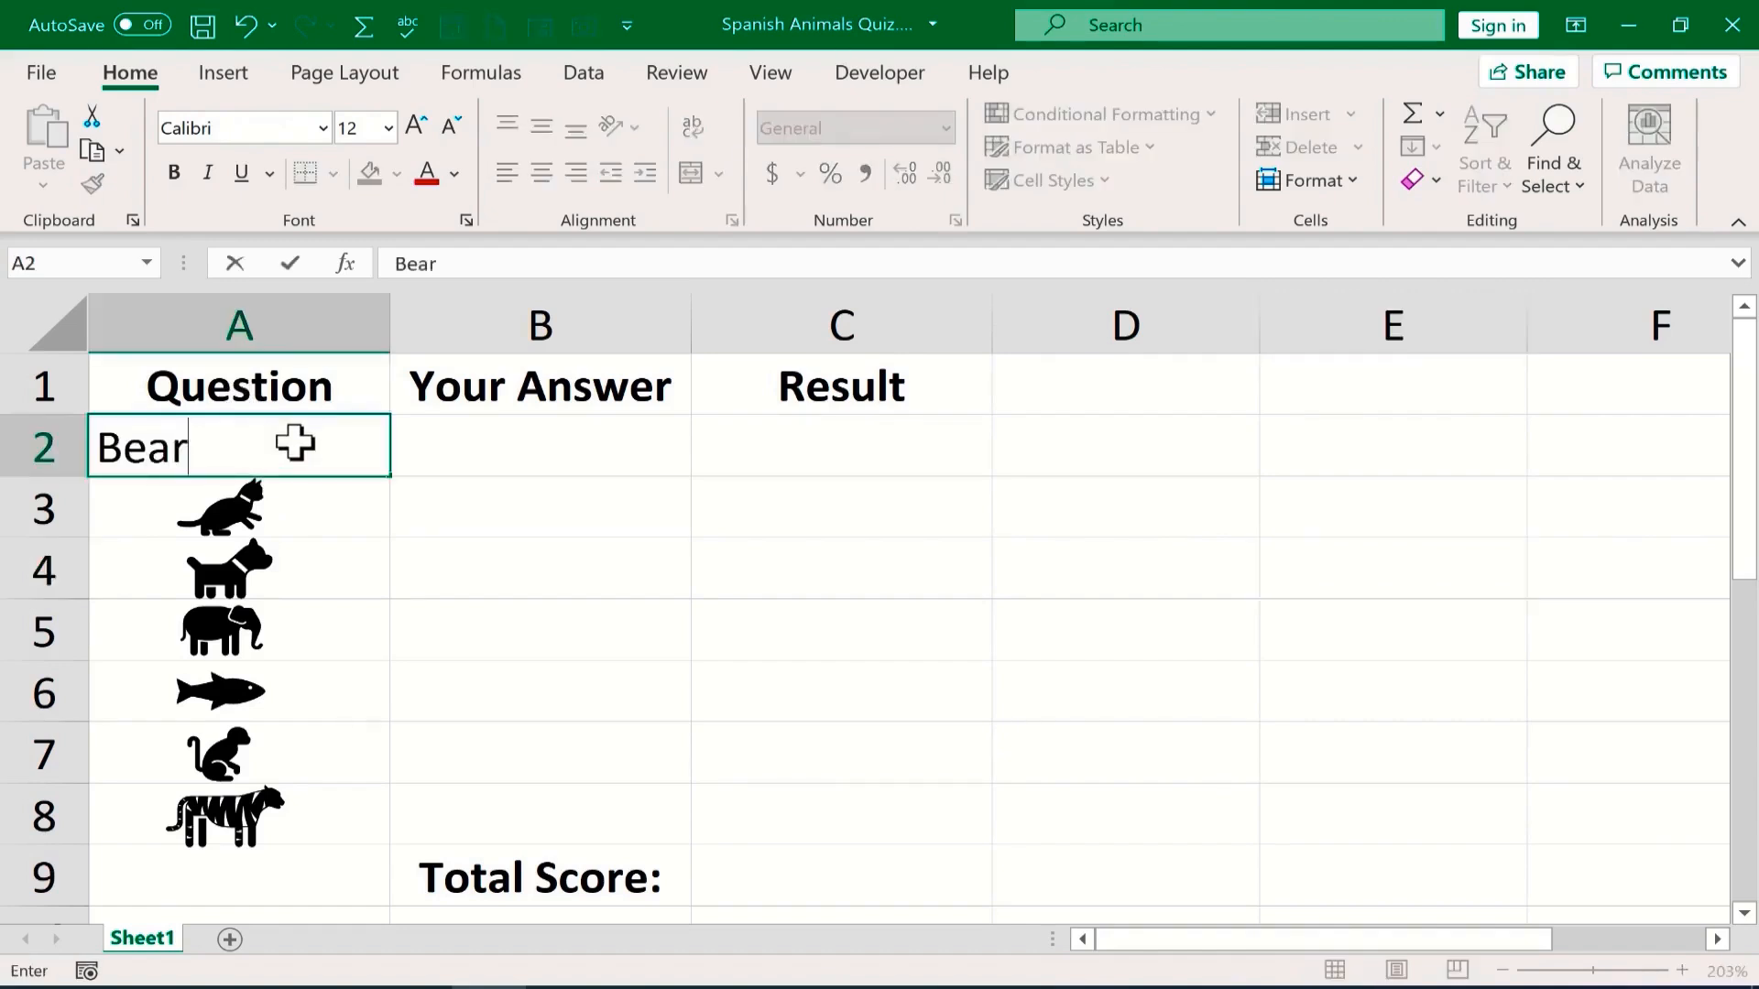
pyautogui.click(299, 443)
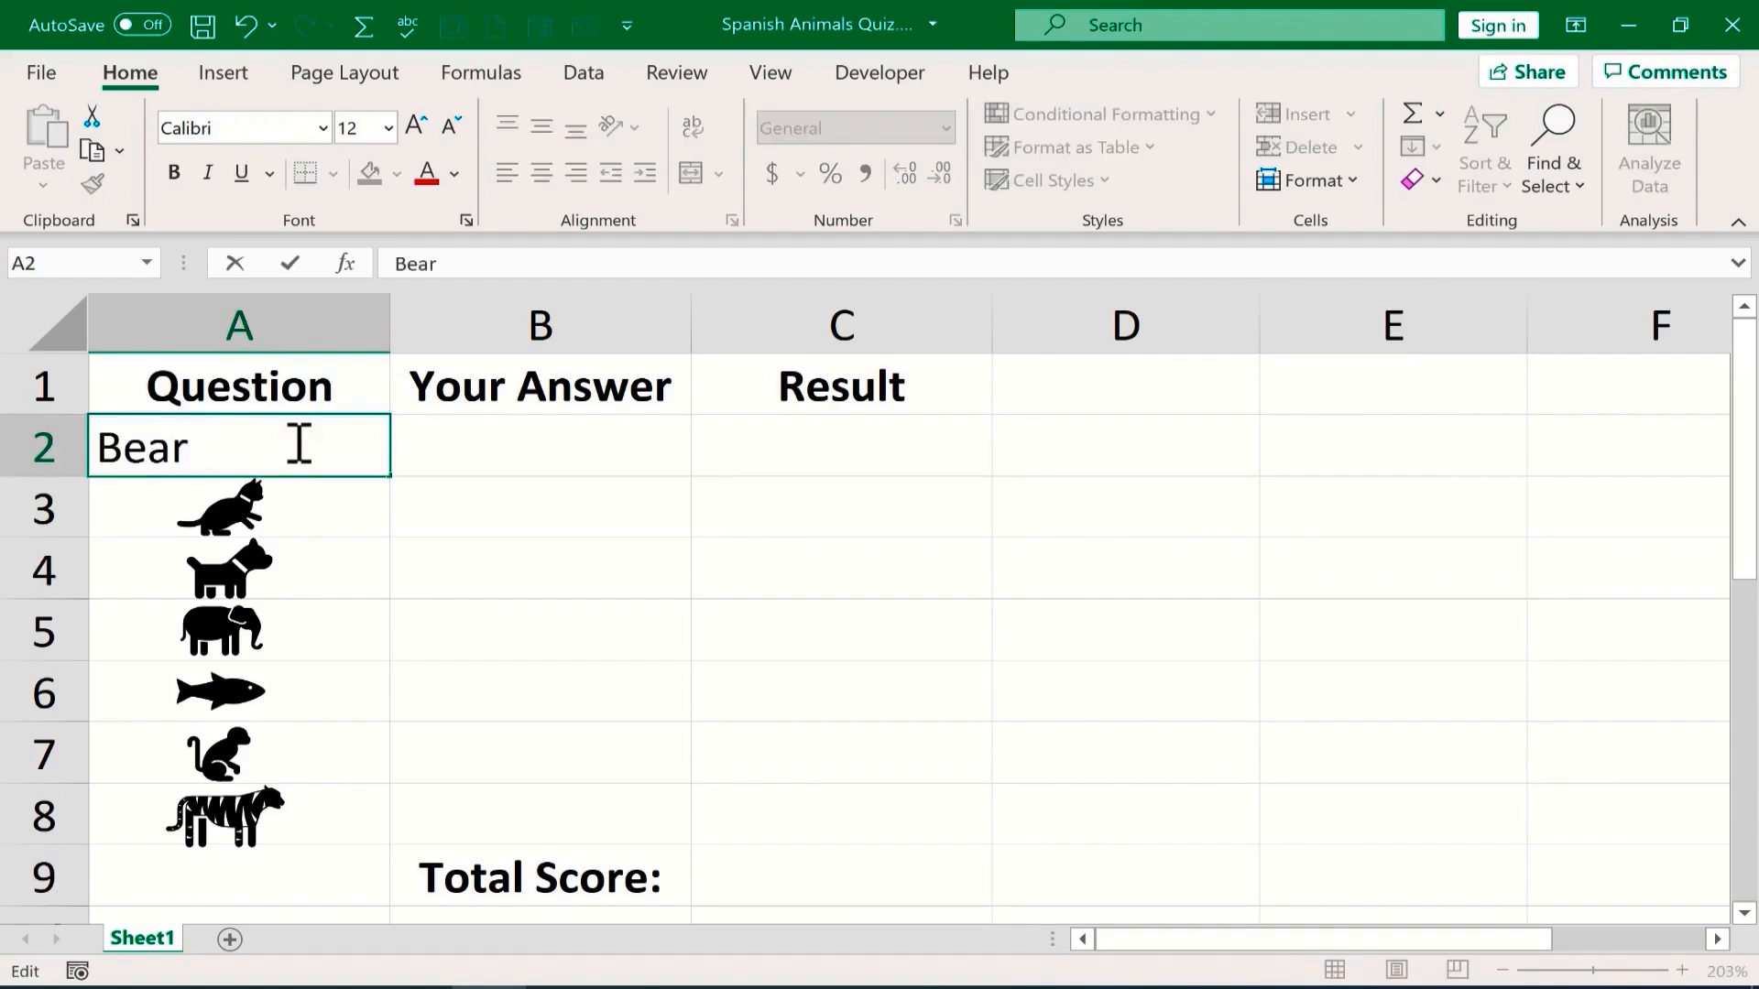
pyautogui.press('Escape')
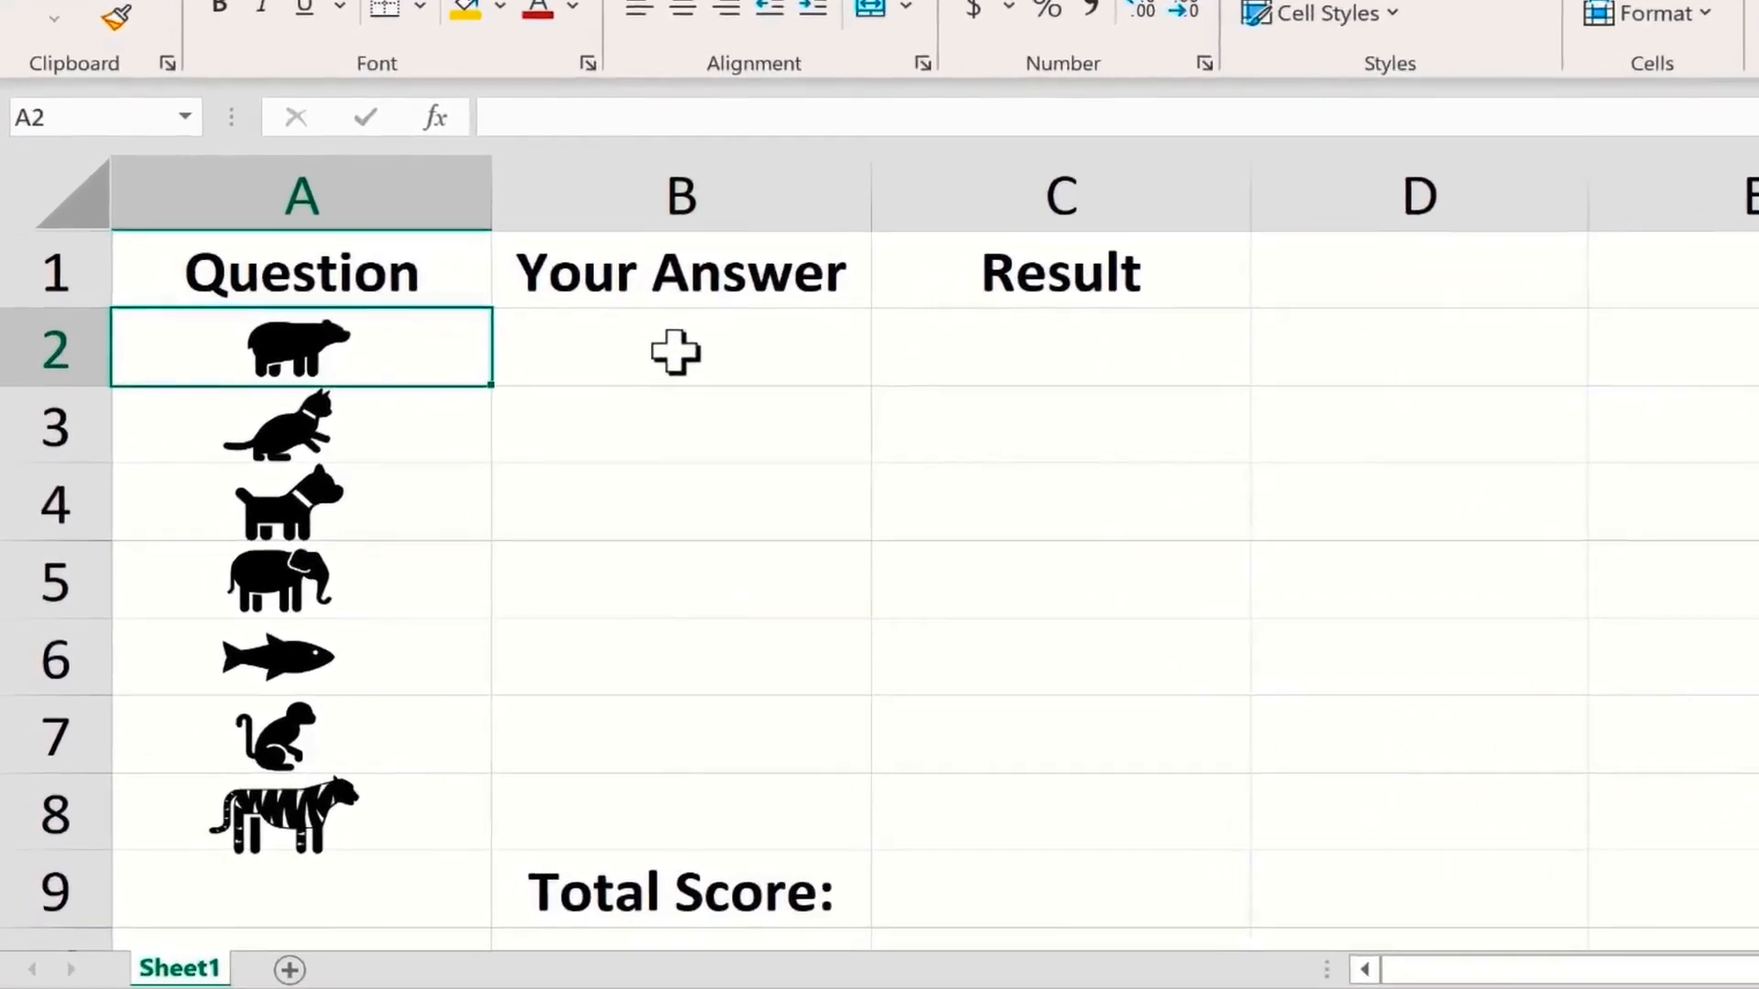
# Step: Enter "el oso" in cell B2 as the answer to the bear question
pyautogui.click(672, 350)
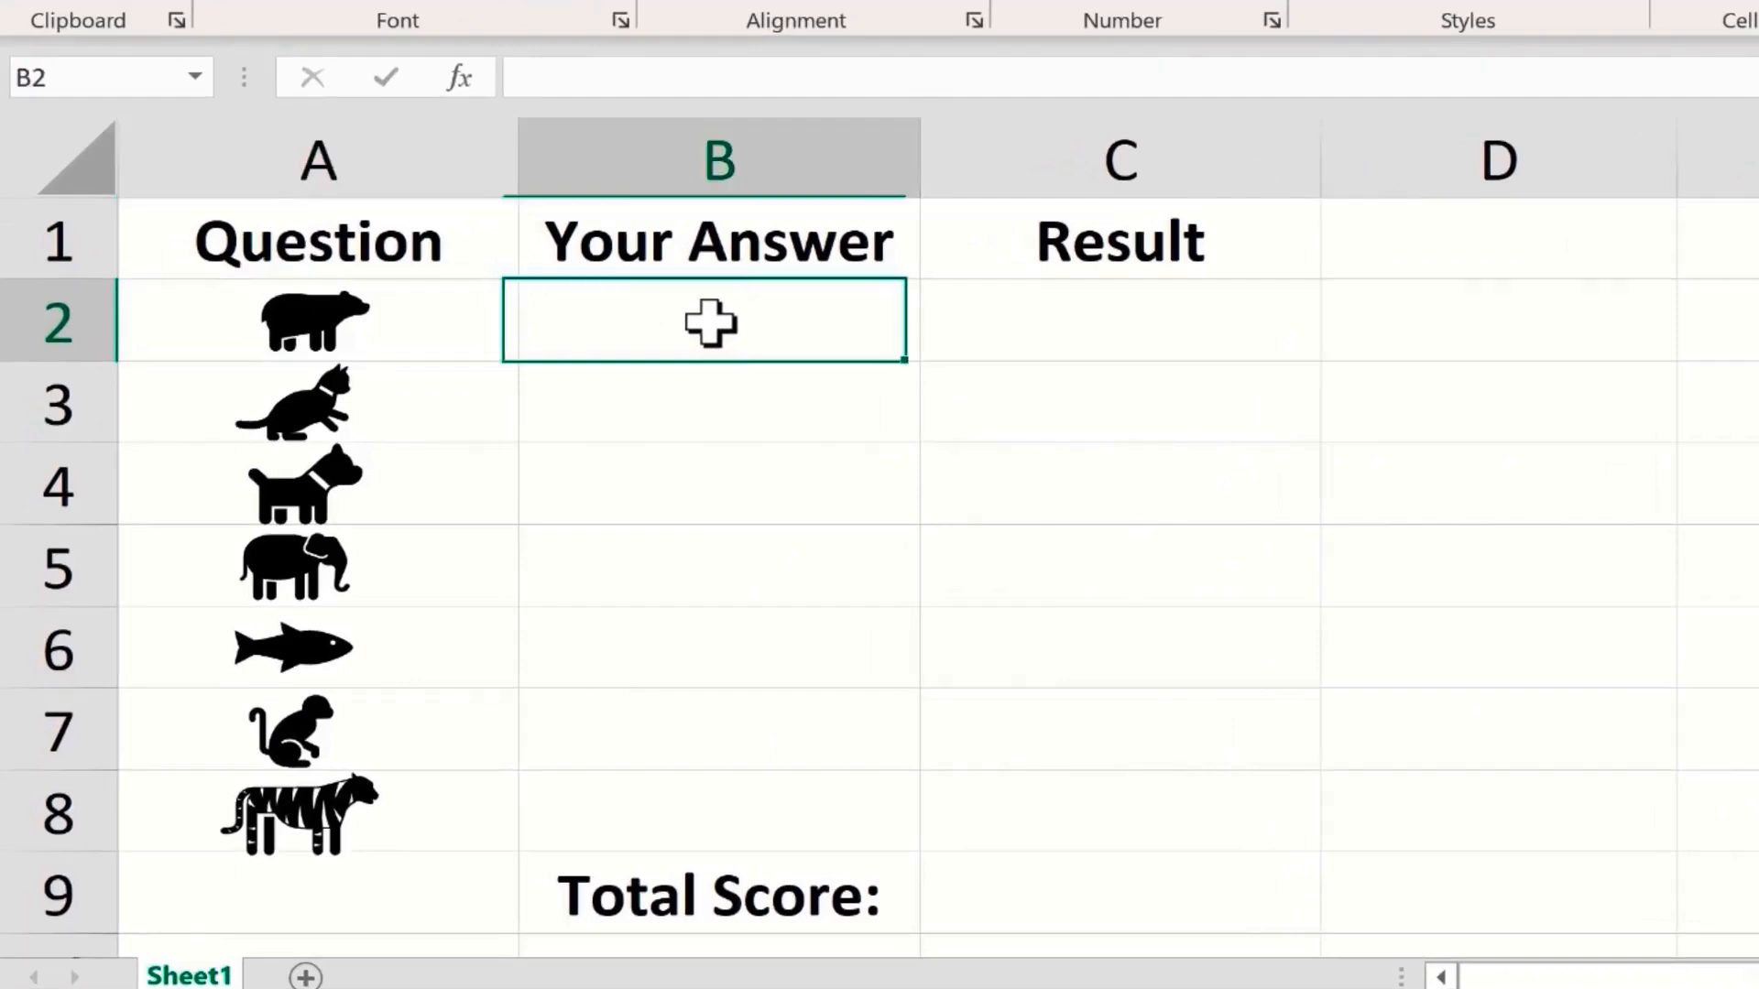
pyautogui.write('el oso')
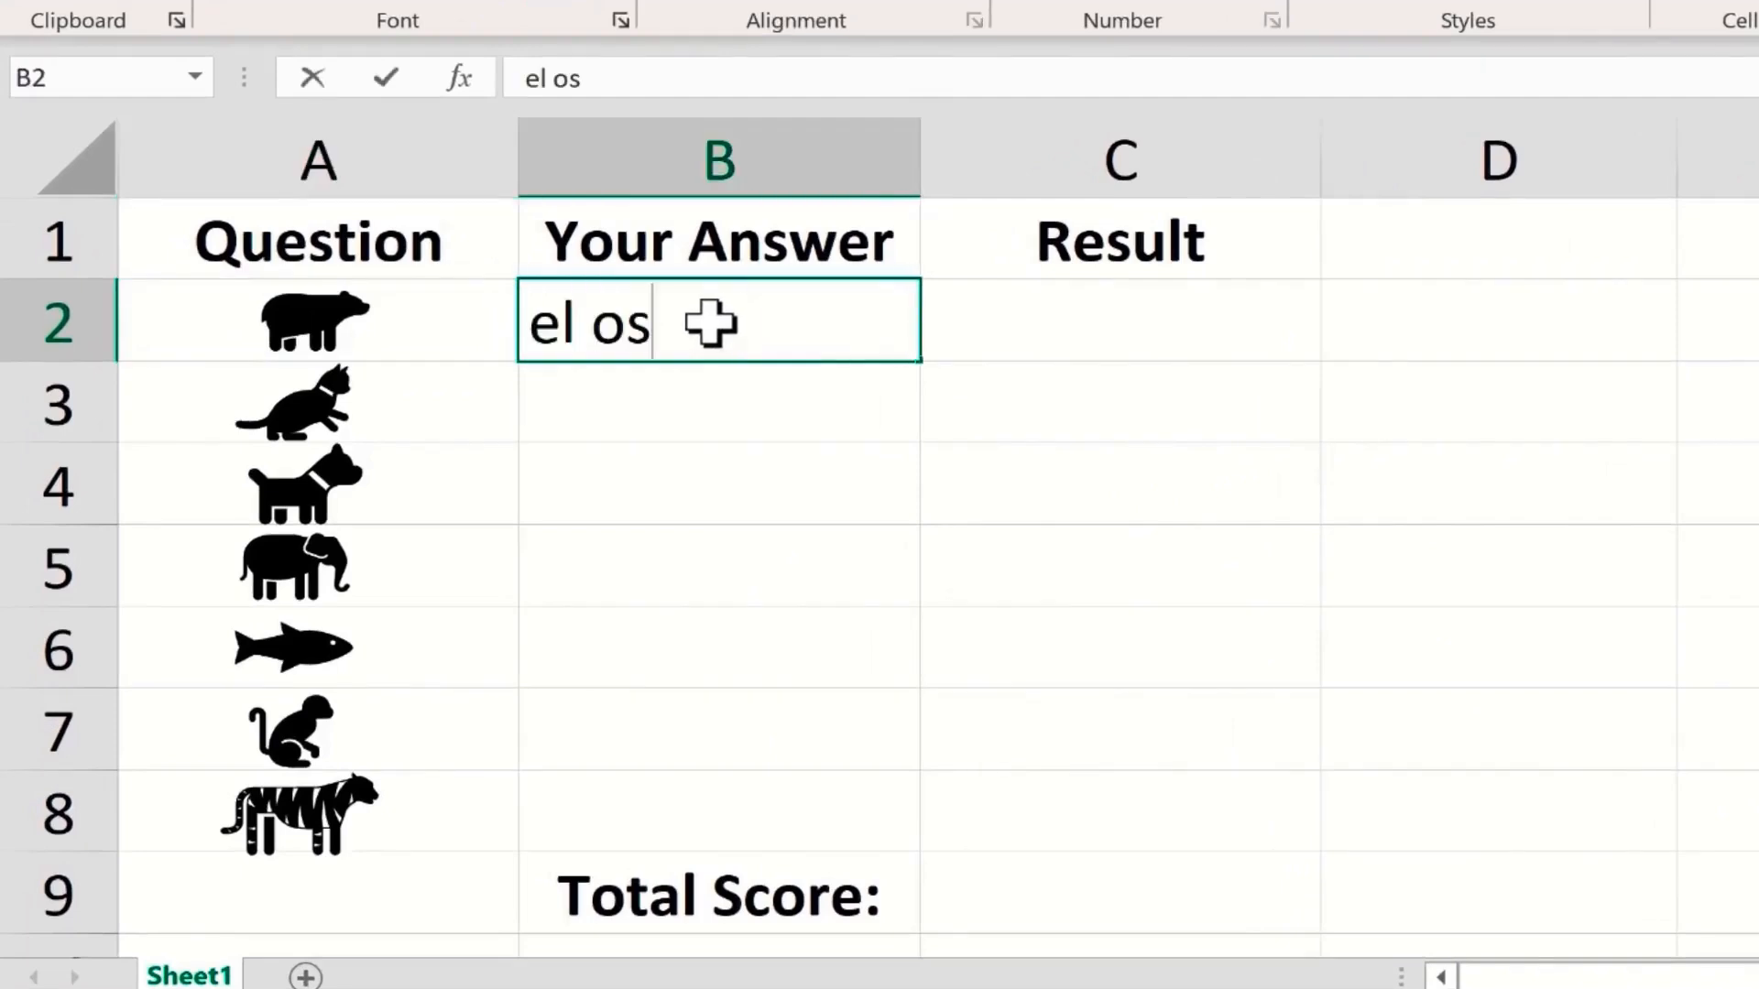
pyautogui.click(1111, 314)
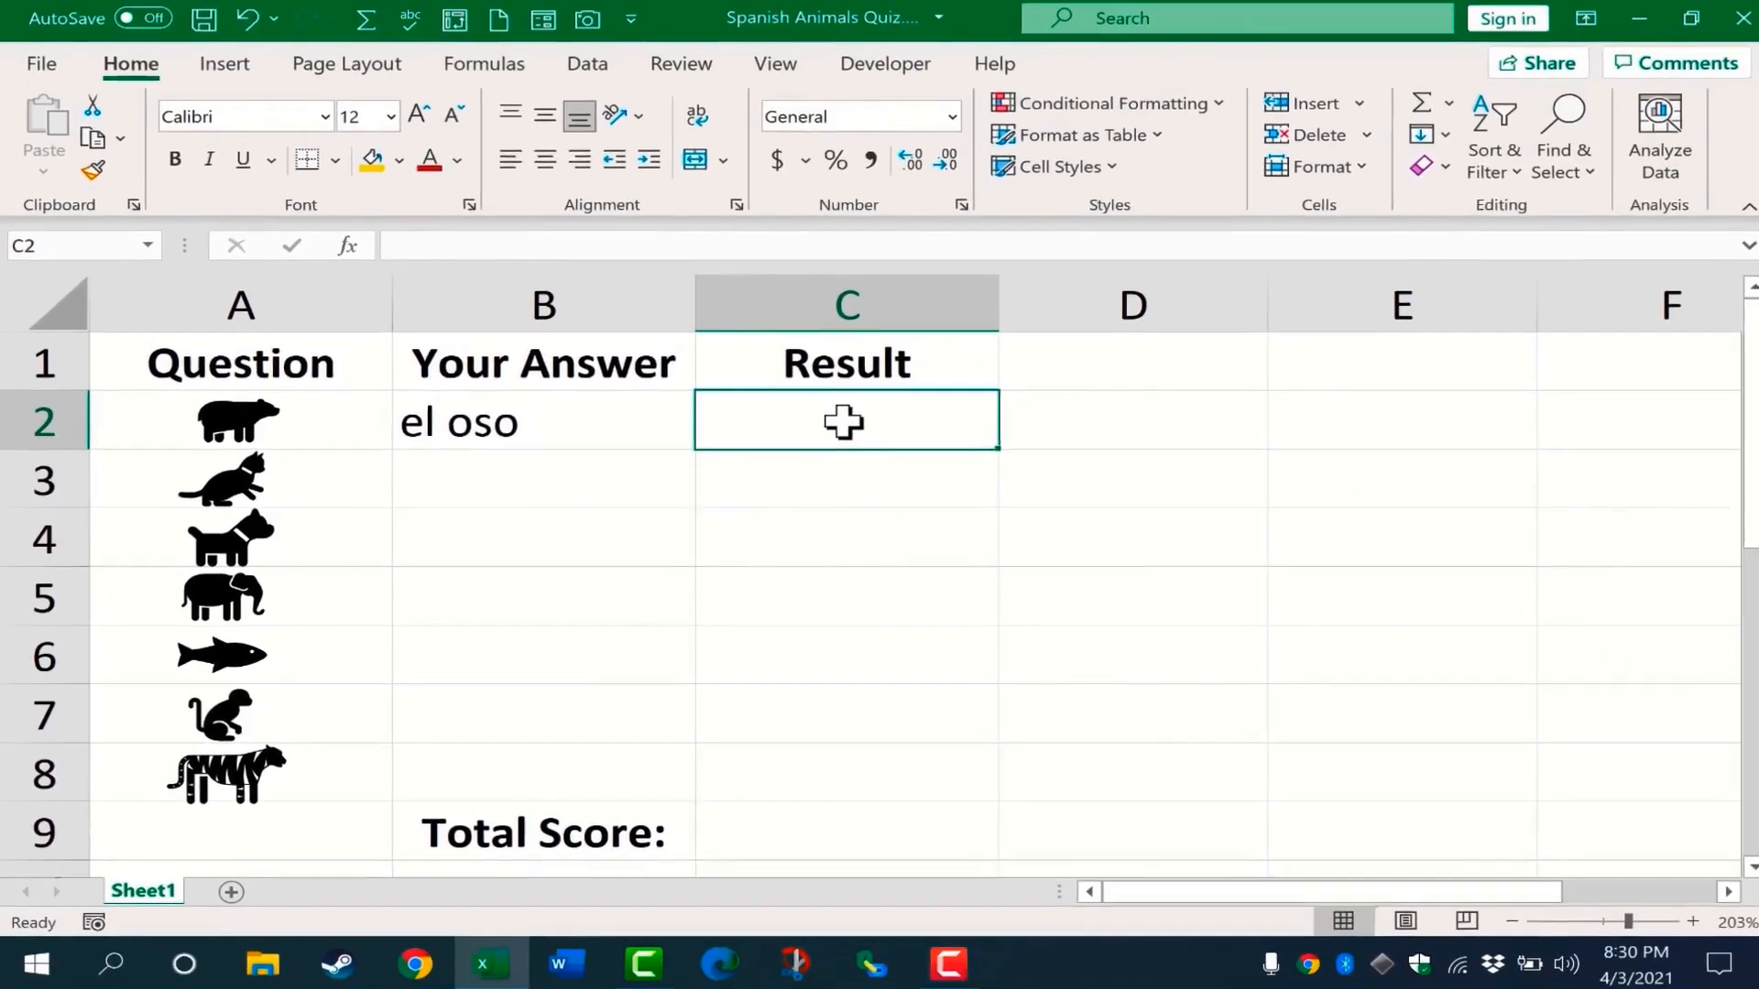
# Step: Begin an IF formula in cell C2 with the logical test B2="el oso"
pyautogui.doubleClick(873, 428)
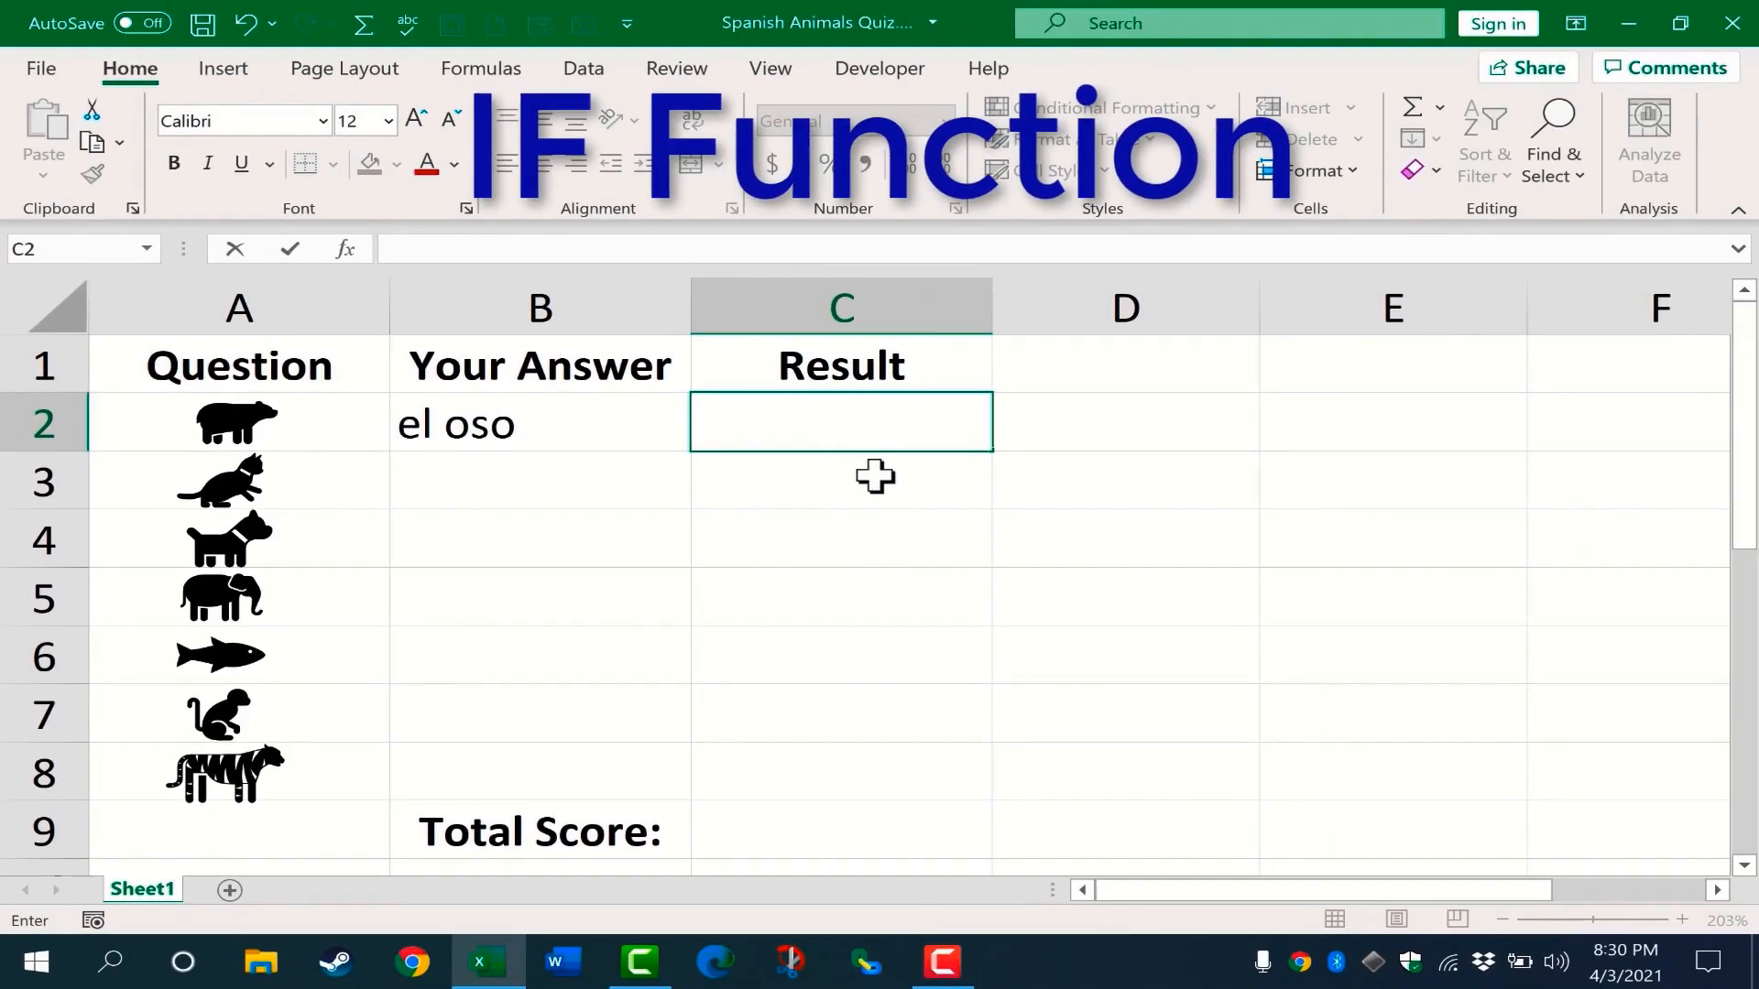
pyautogui.press('Return')
pyautogui.click(825, 412)
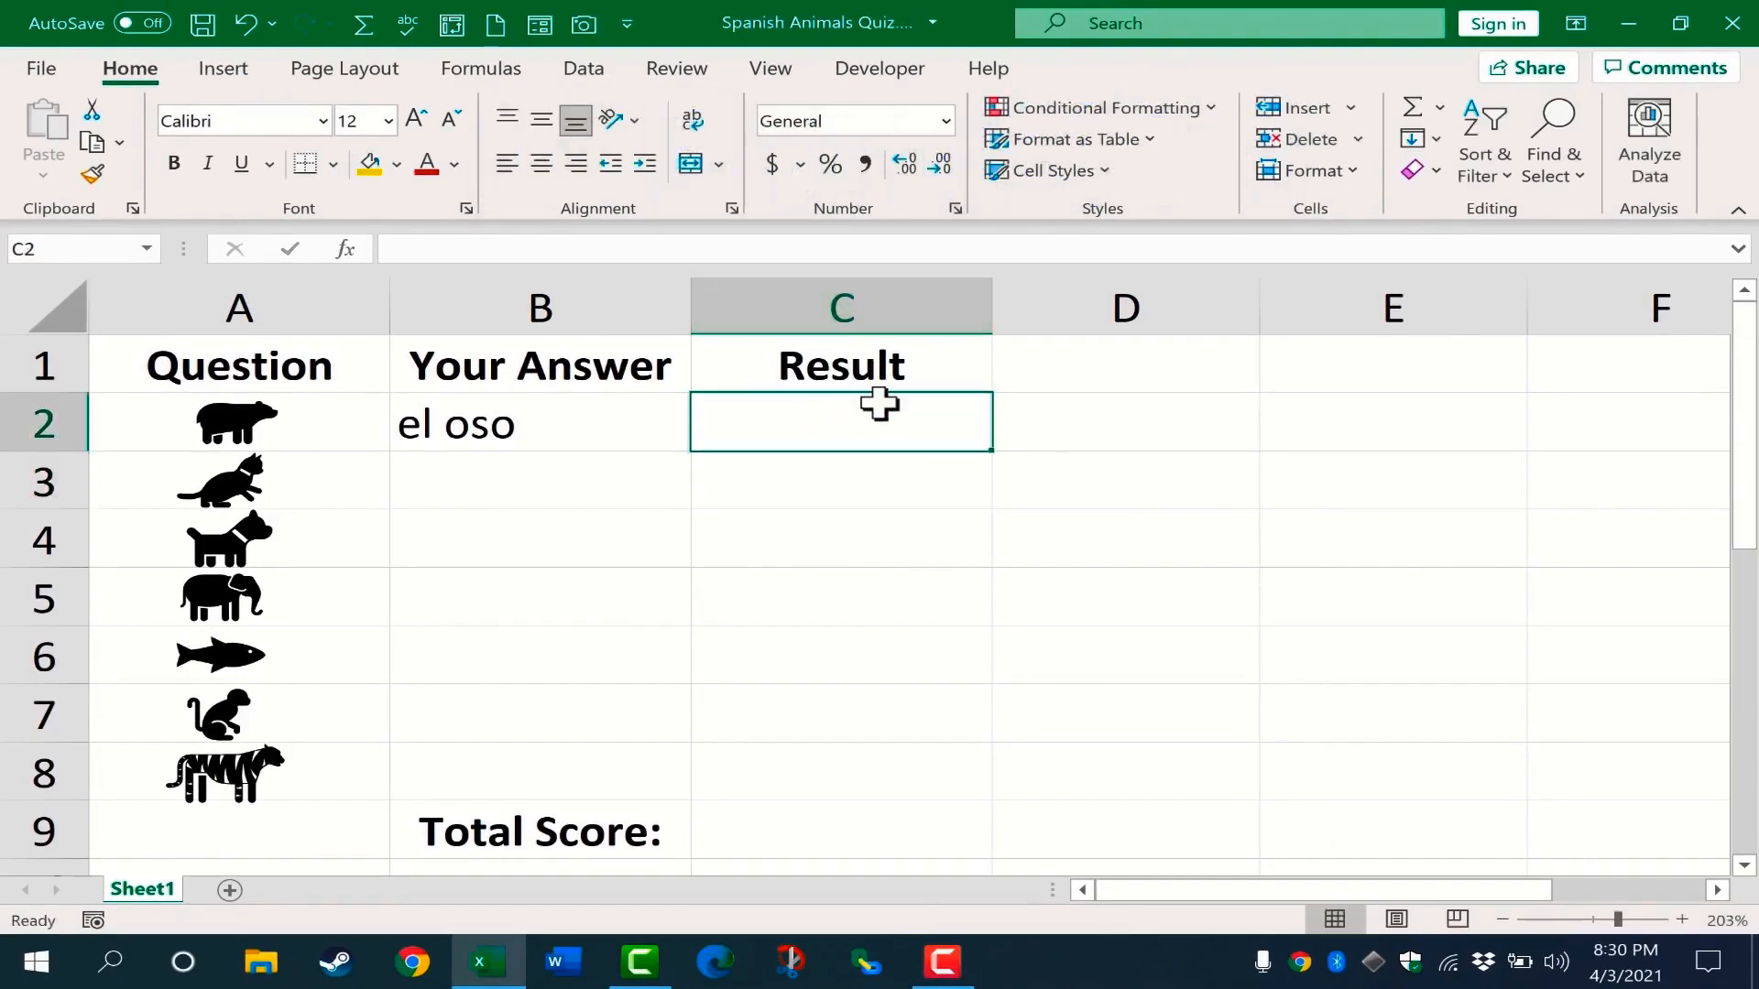
pyautogui.write('=if')
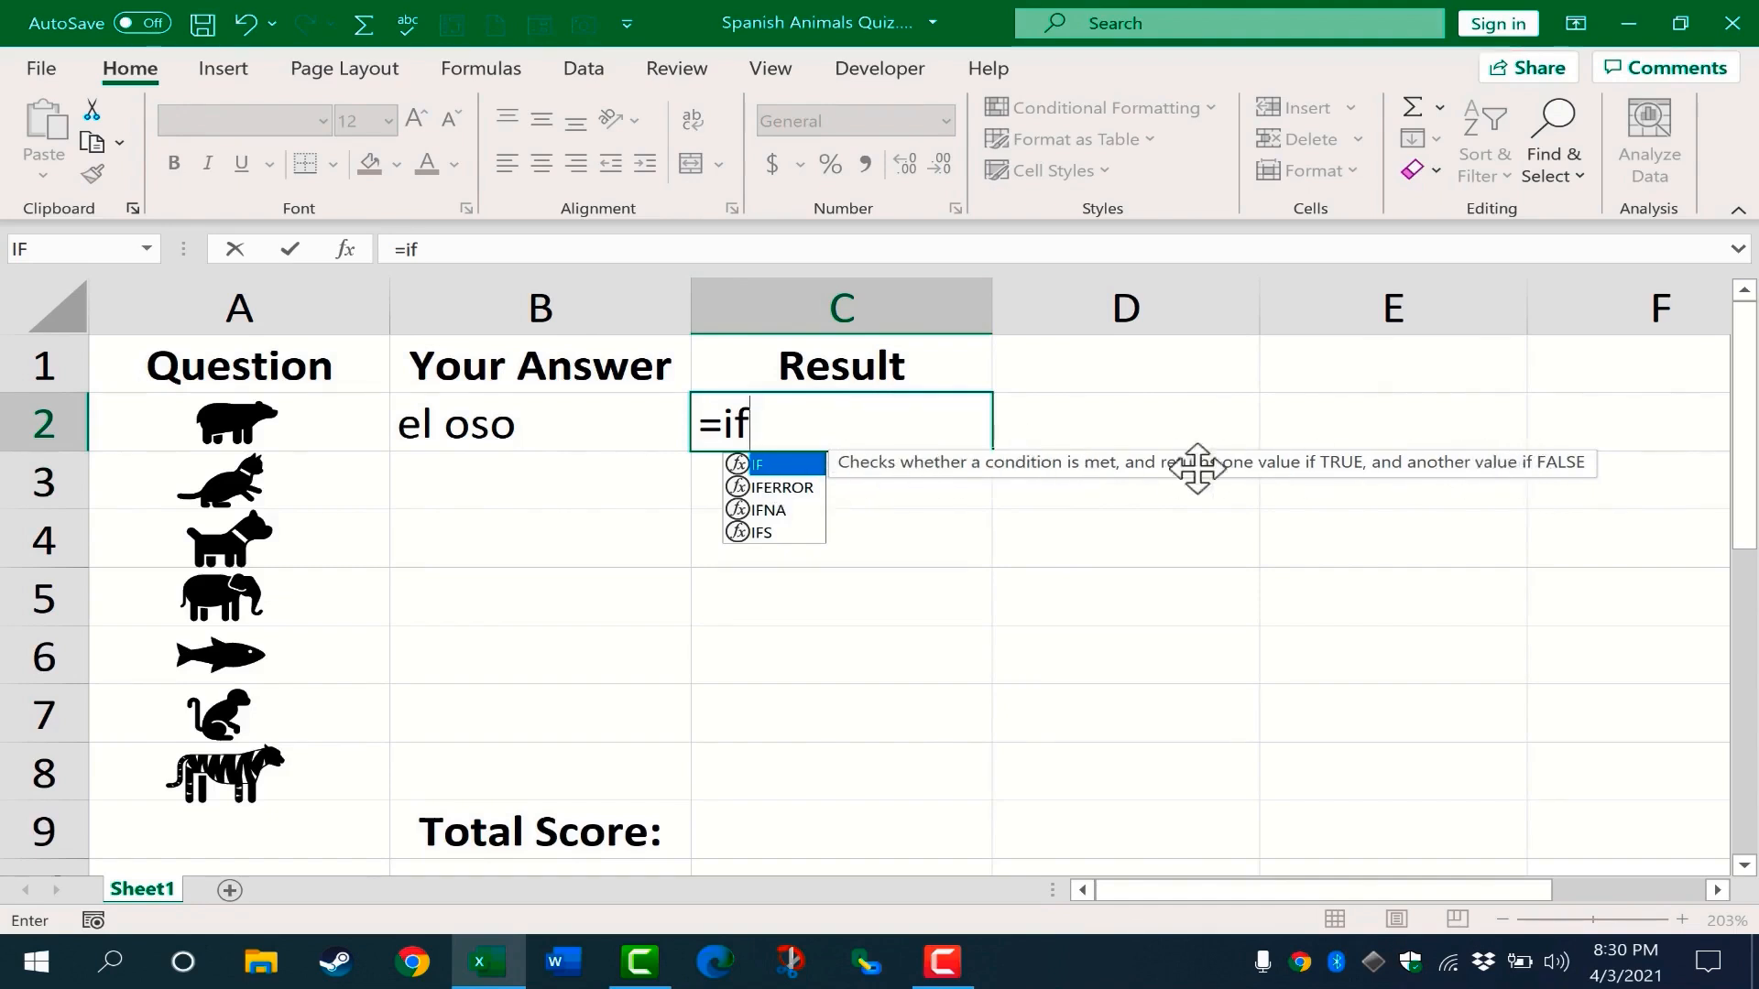
pyautogui.write('(')
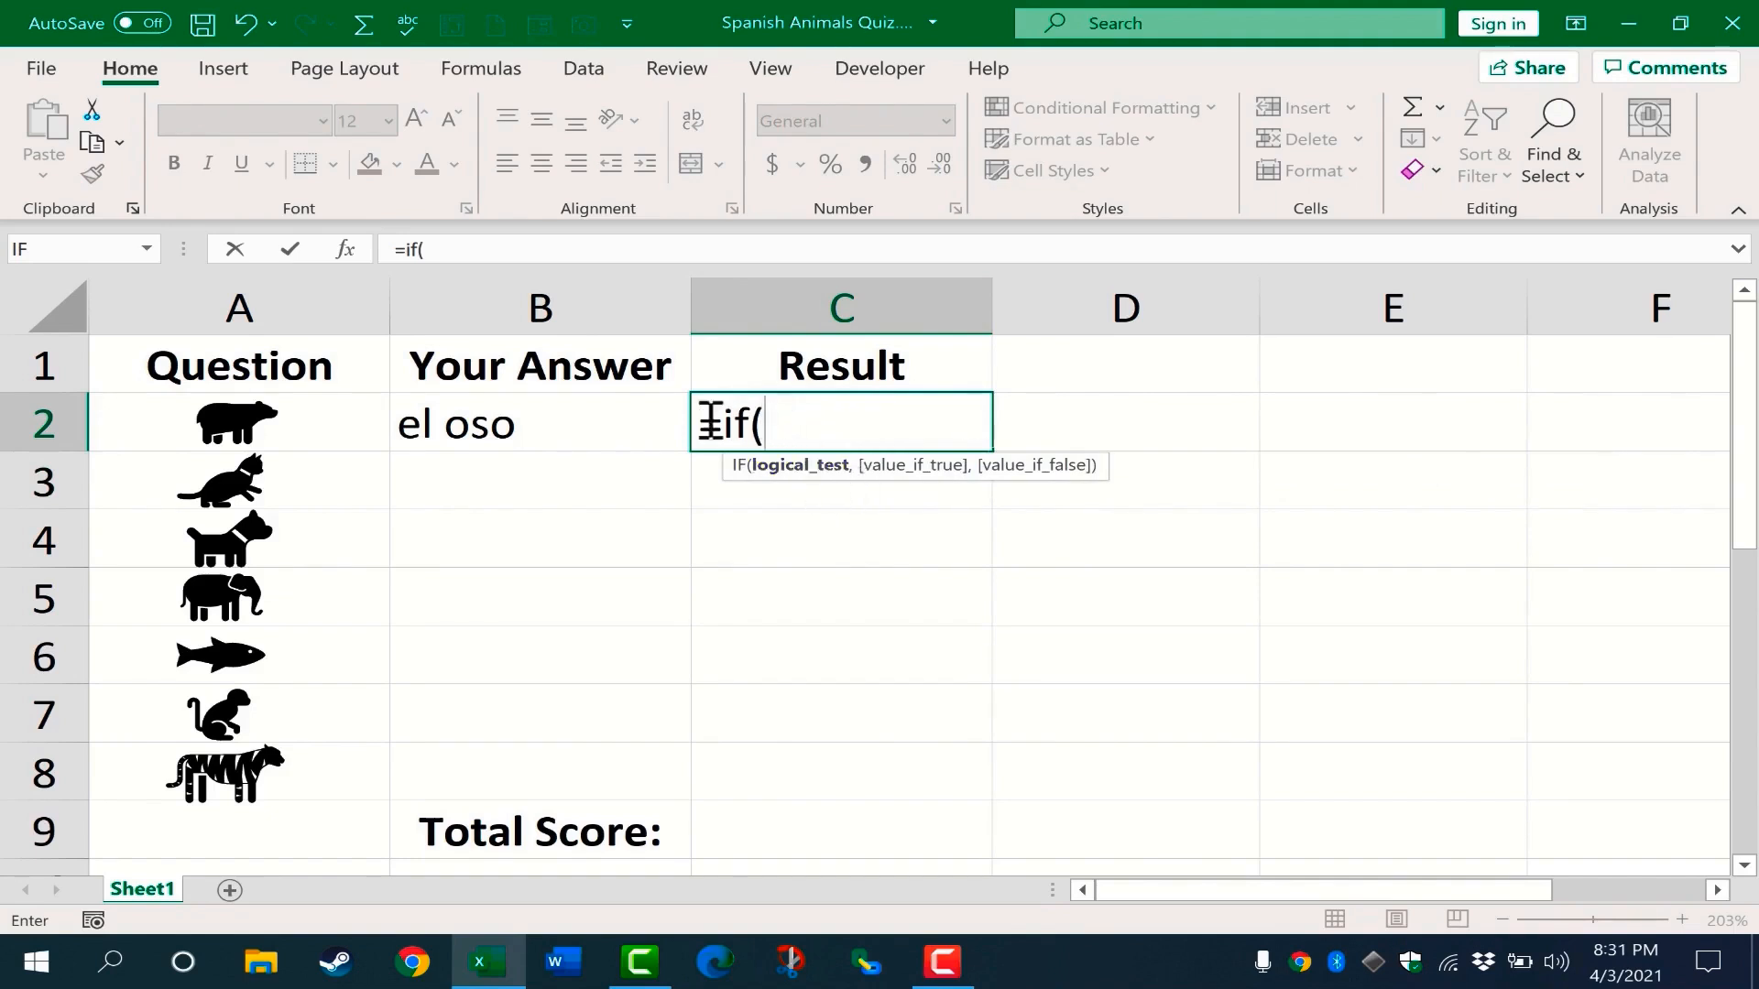
pyautogui.click(554, 421)
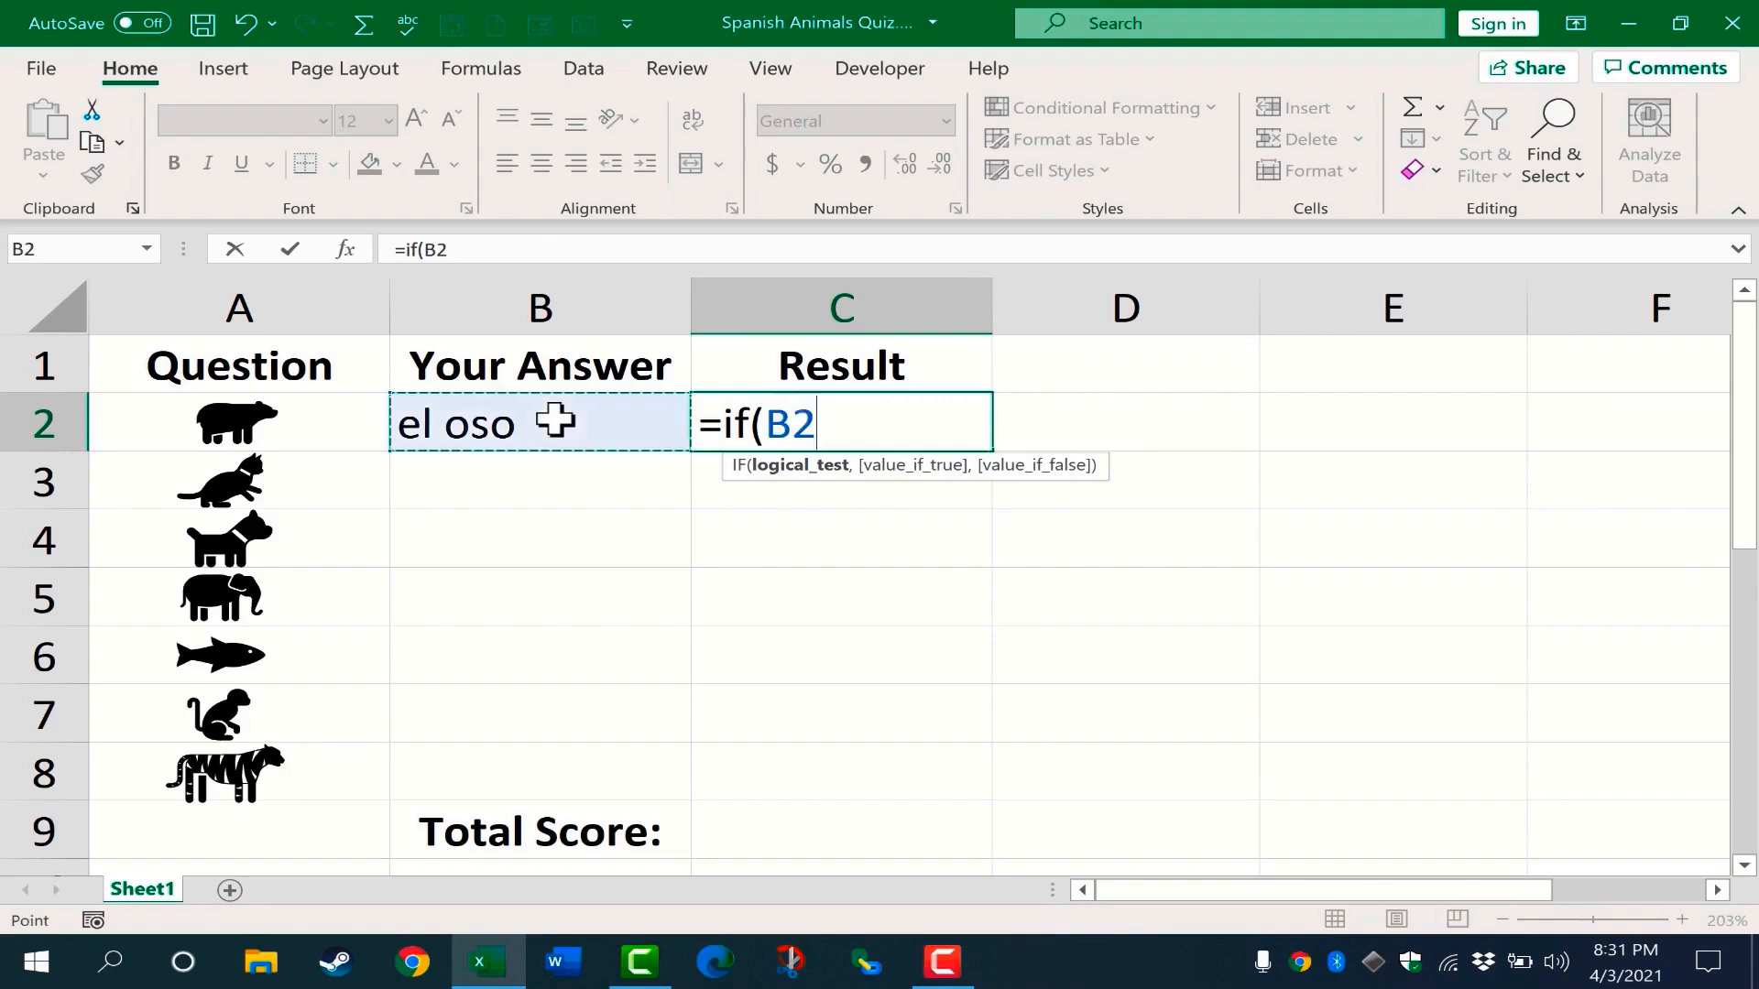
pyautogui.write('=')
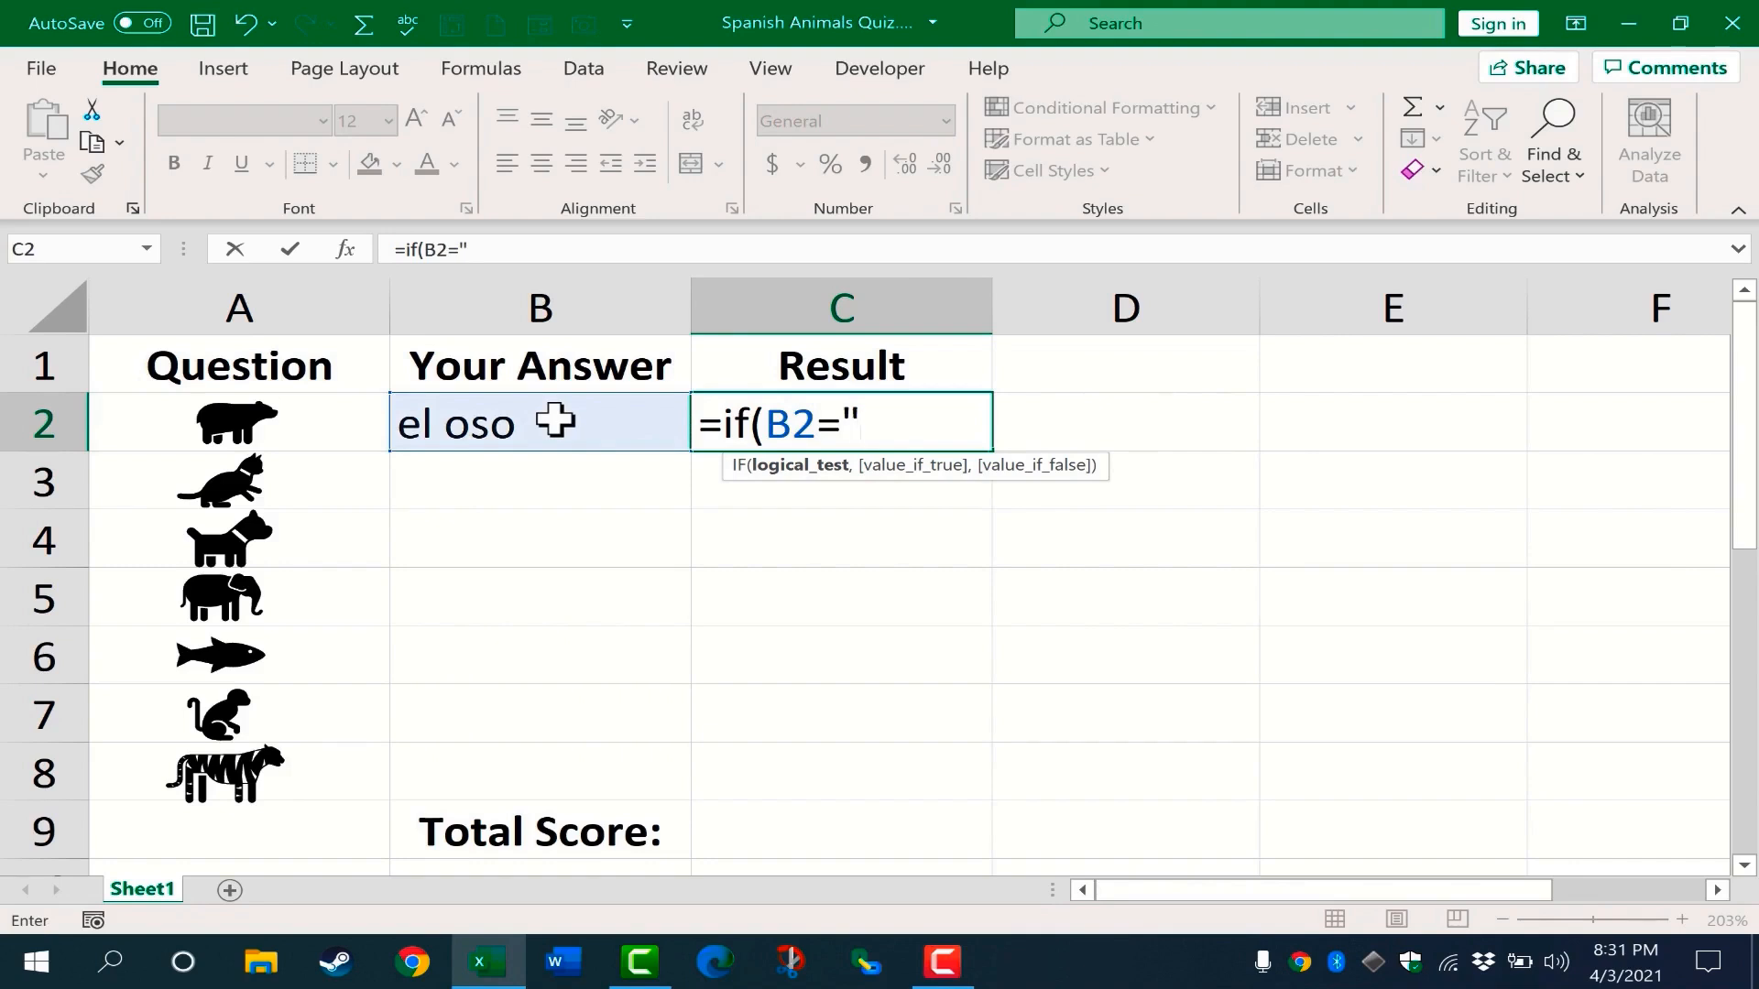
pyautogui.write('"el oso')
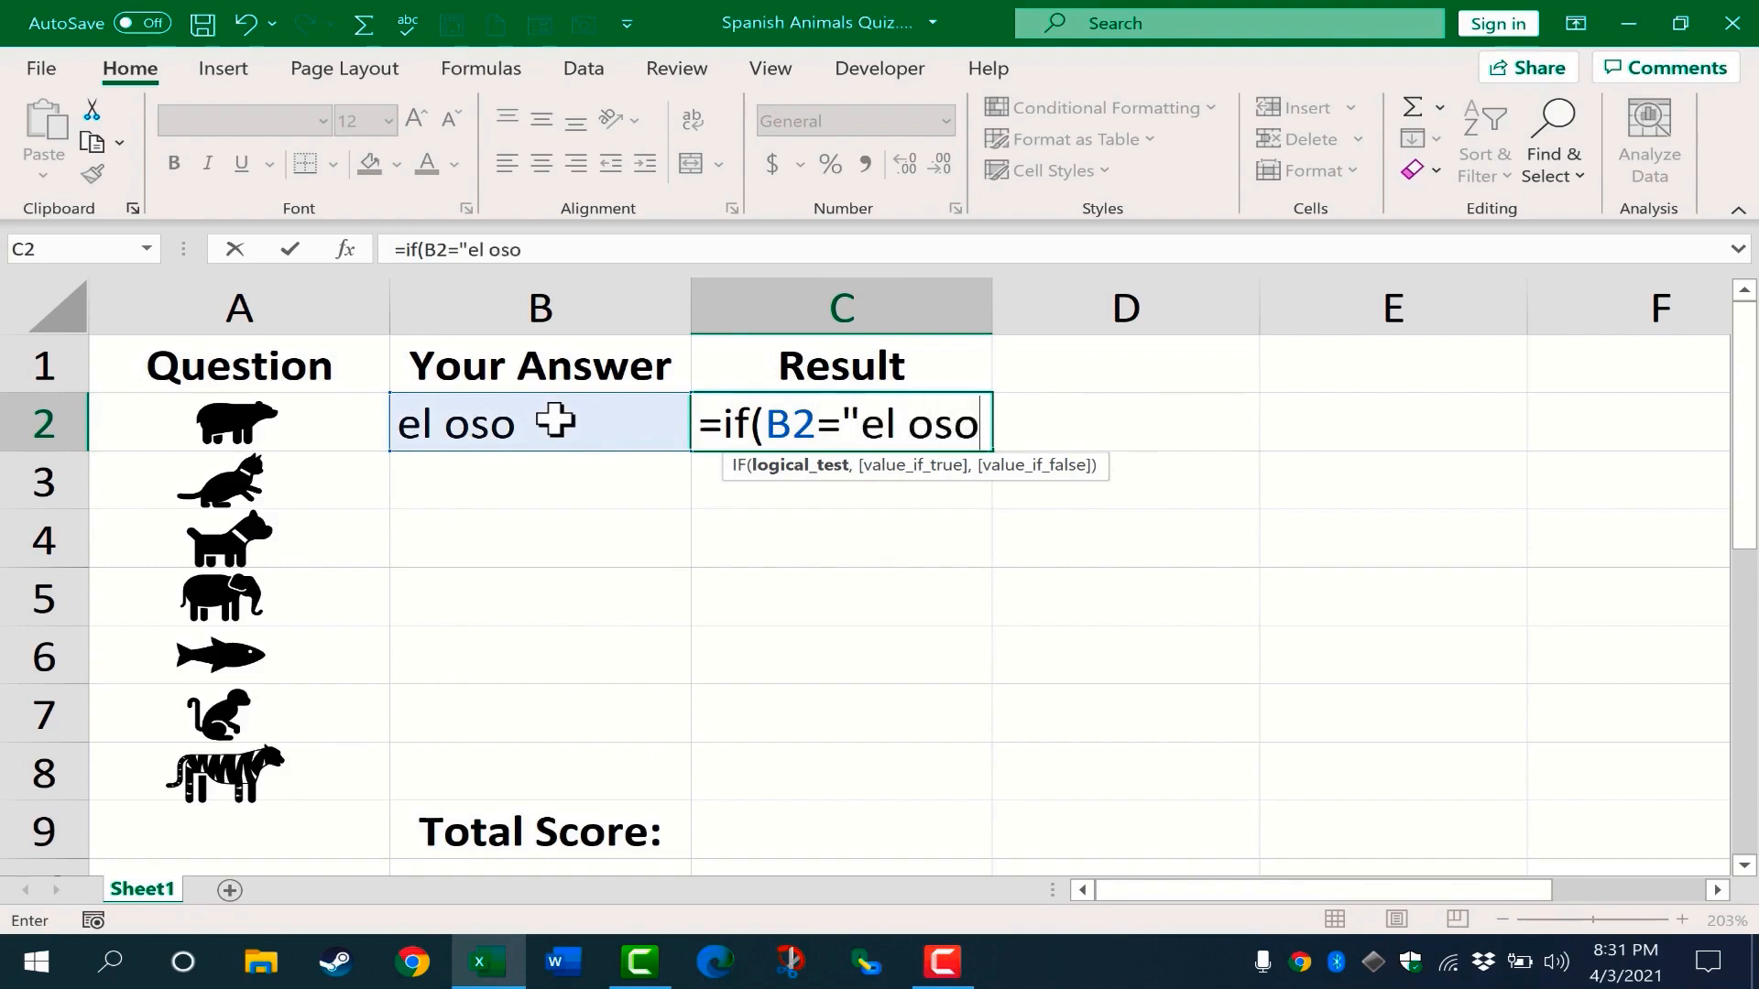
pyautogui.write('",')
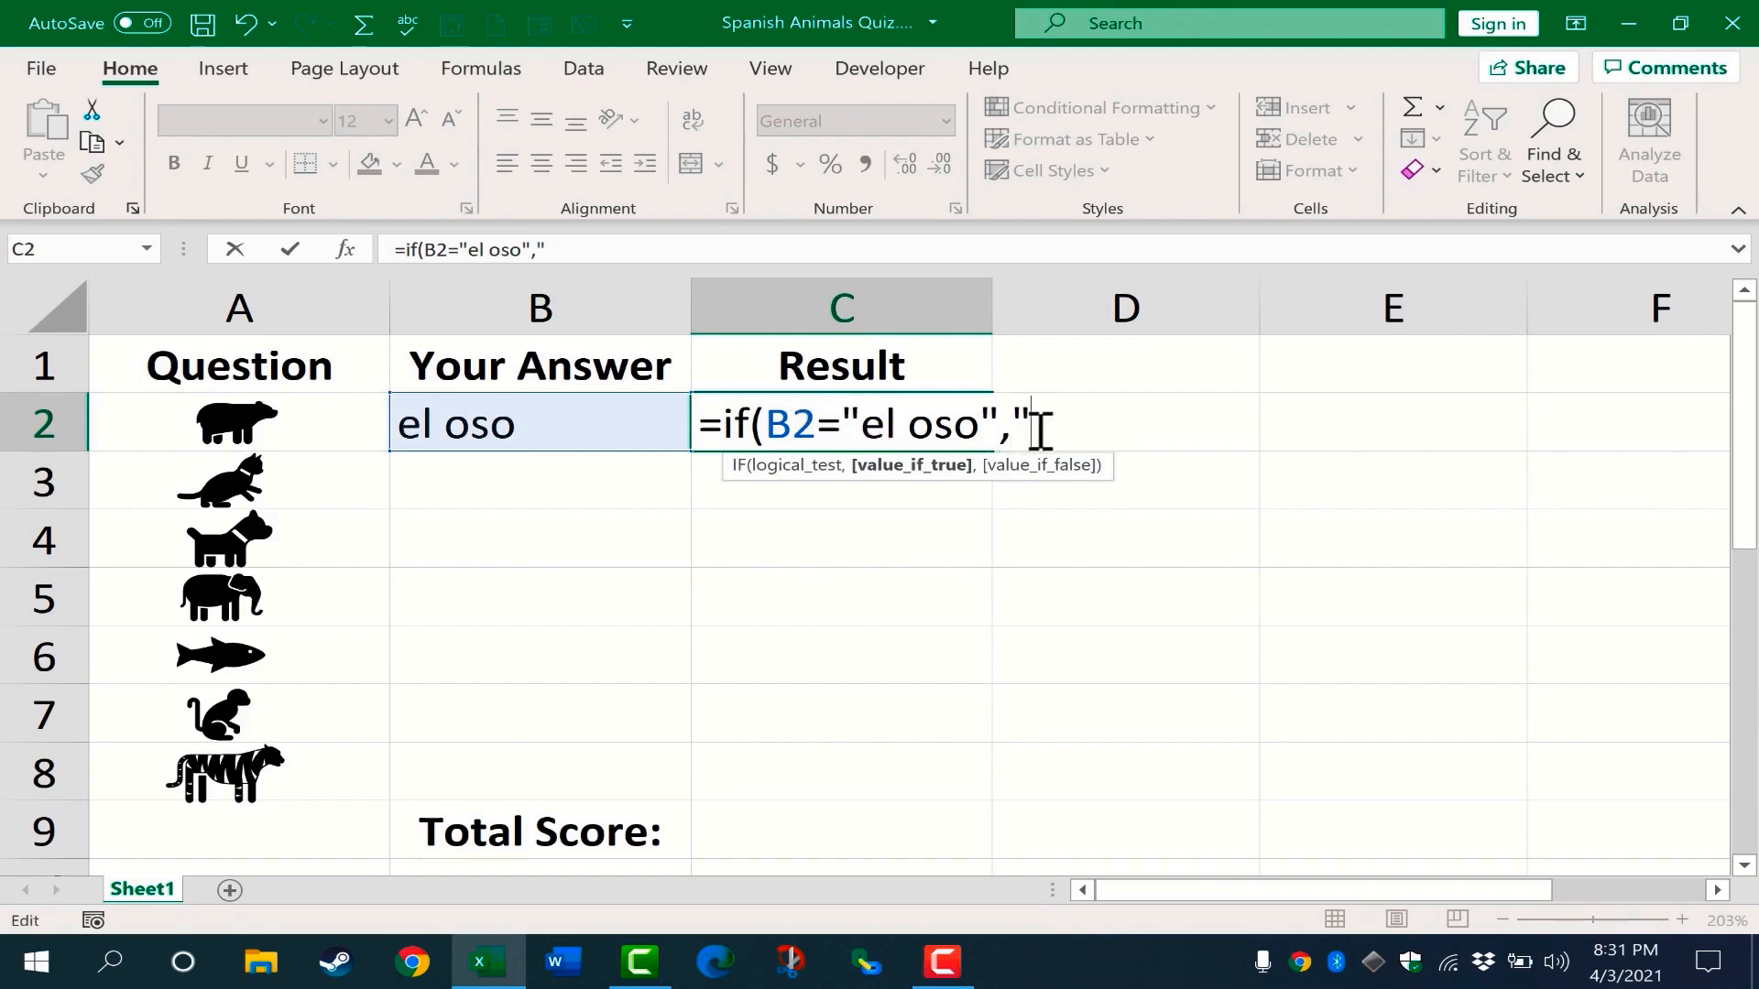
# Step: Complete the IF formula in C2 to return "Right!" when true and "Wrong" when false
pyautogui.write('Right!')
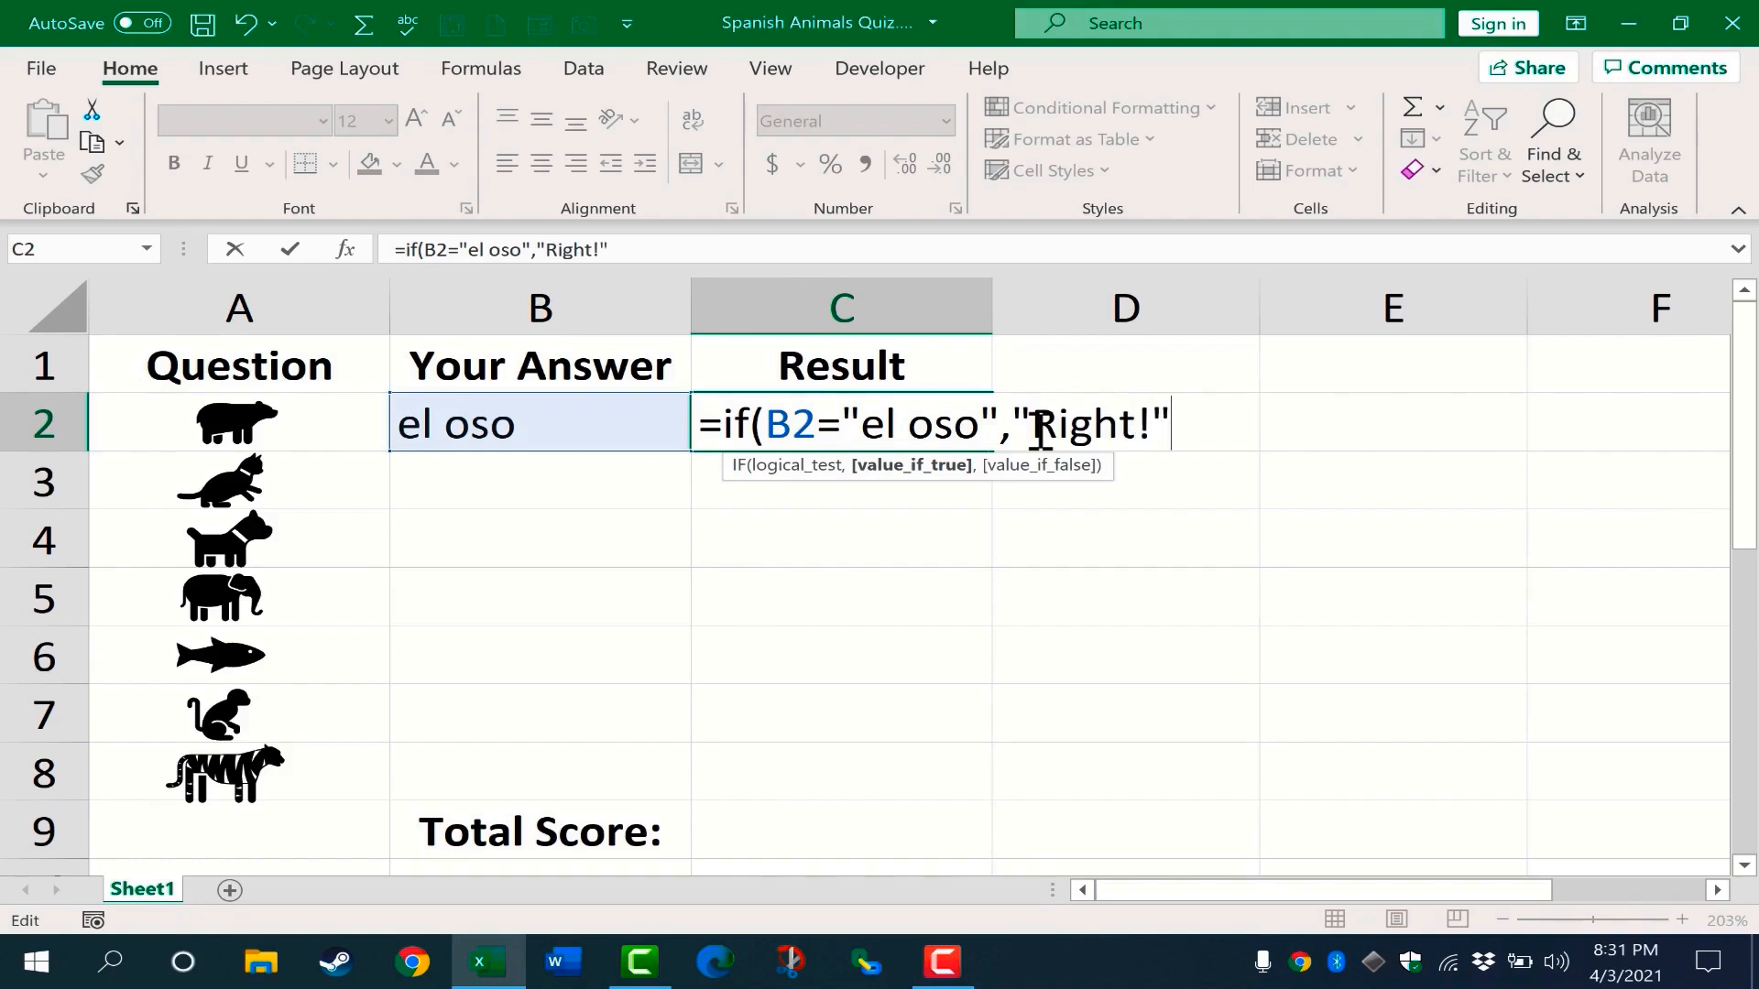
pyautogui.write(',')
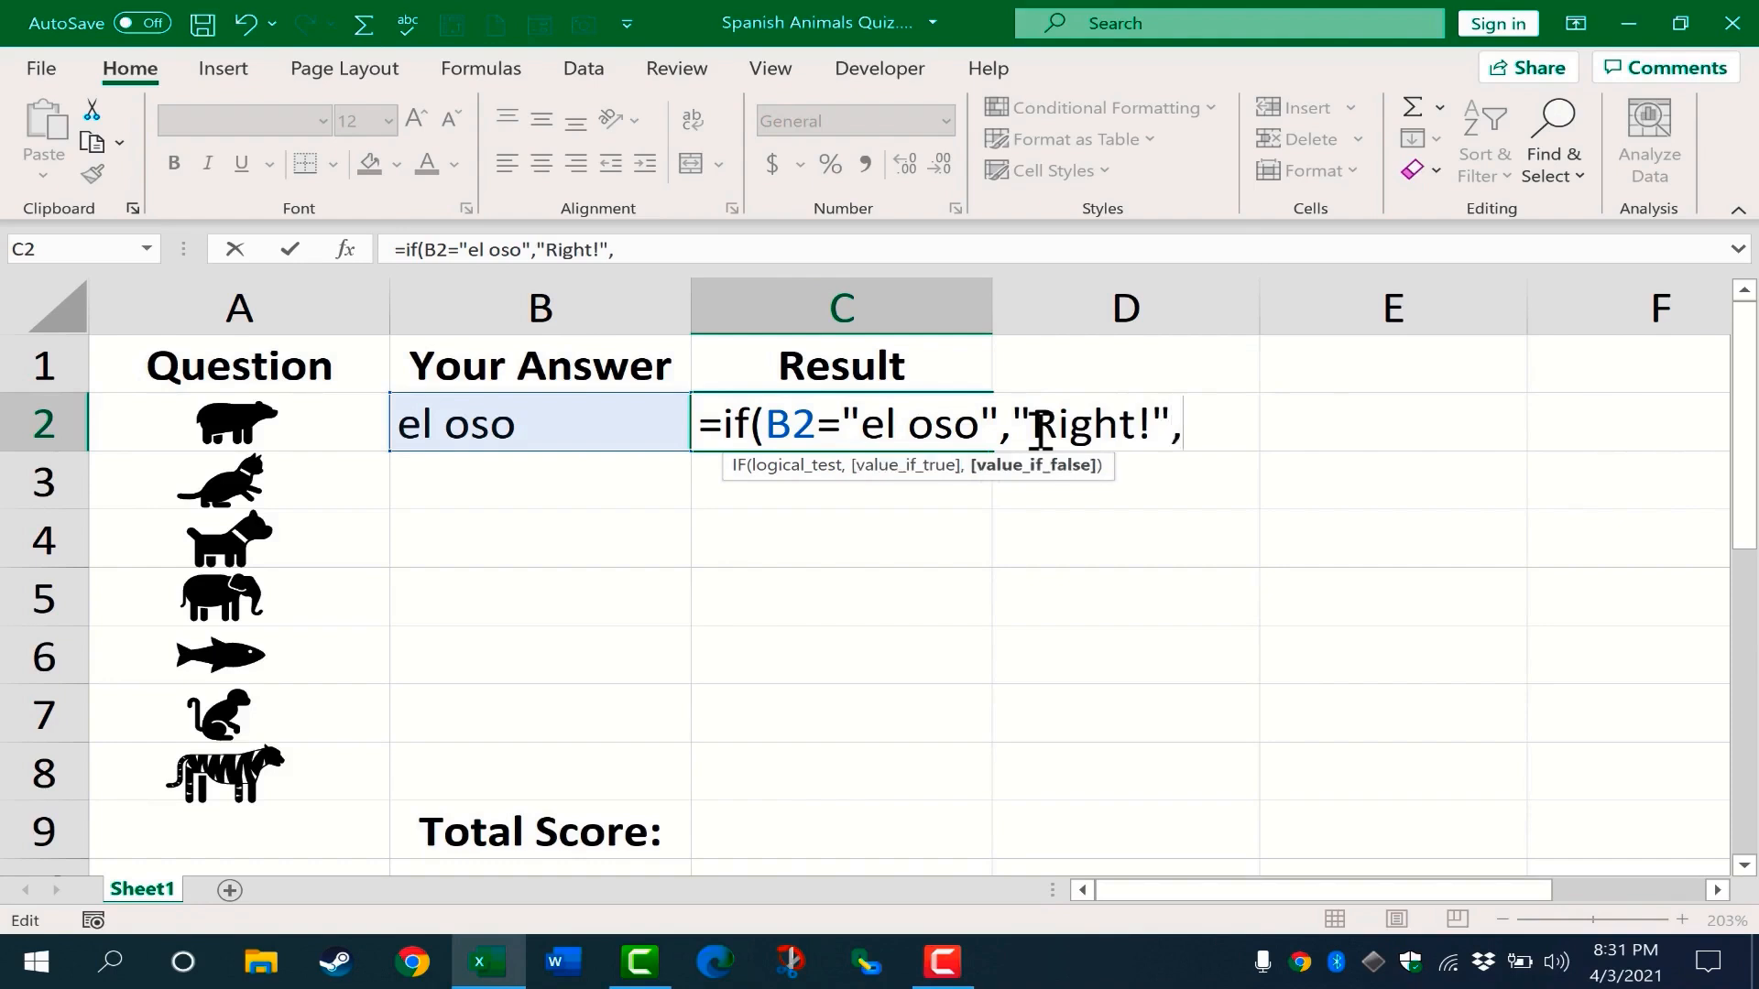
pyautogui.hotkey('shift', 'Home')
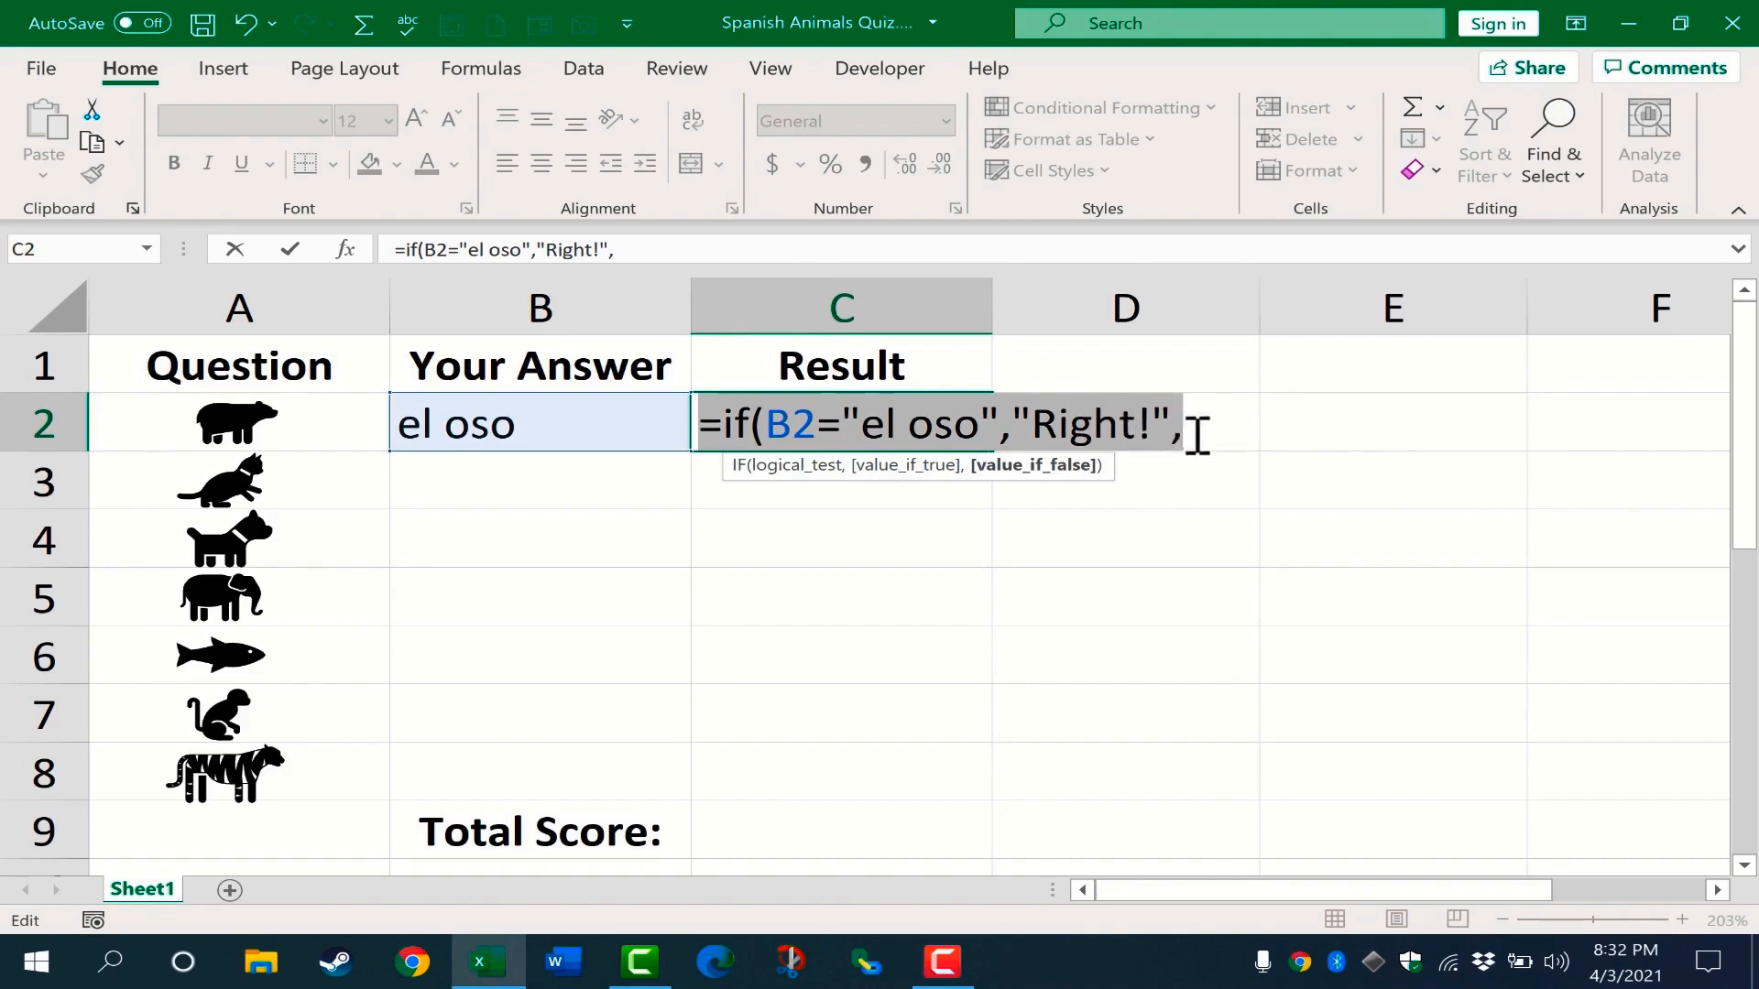
pyautogui.write('"Wrong"')
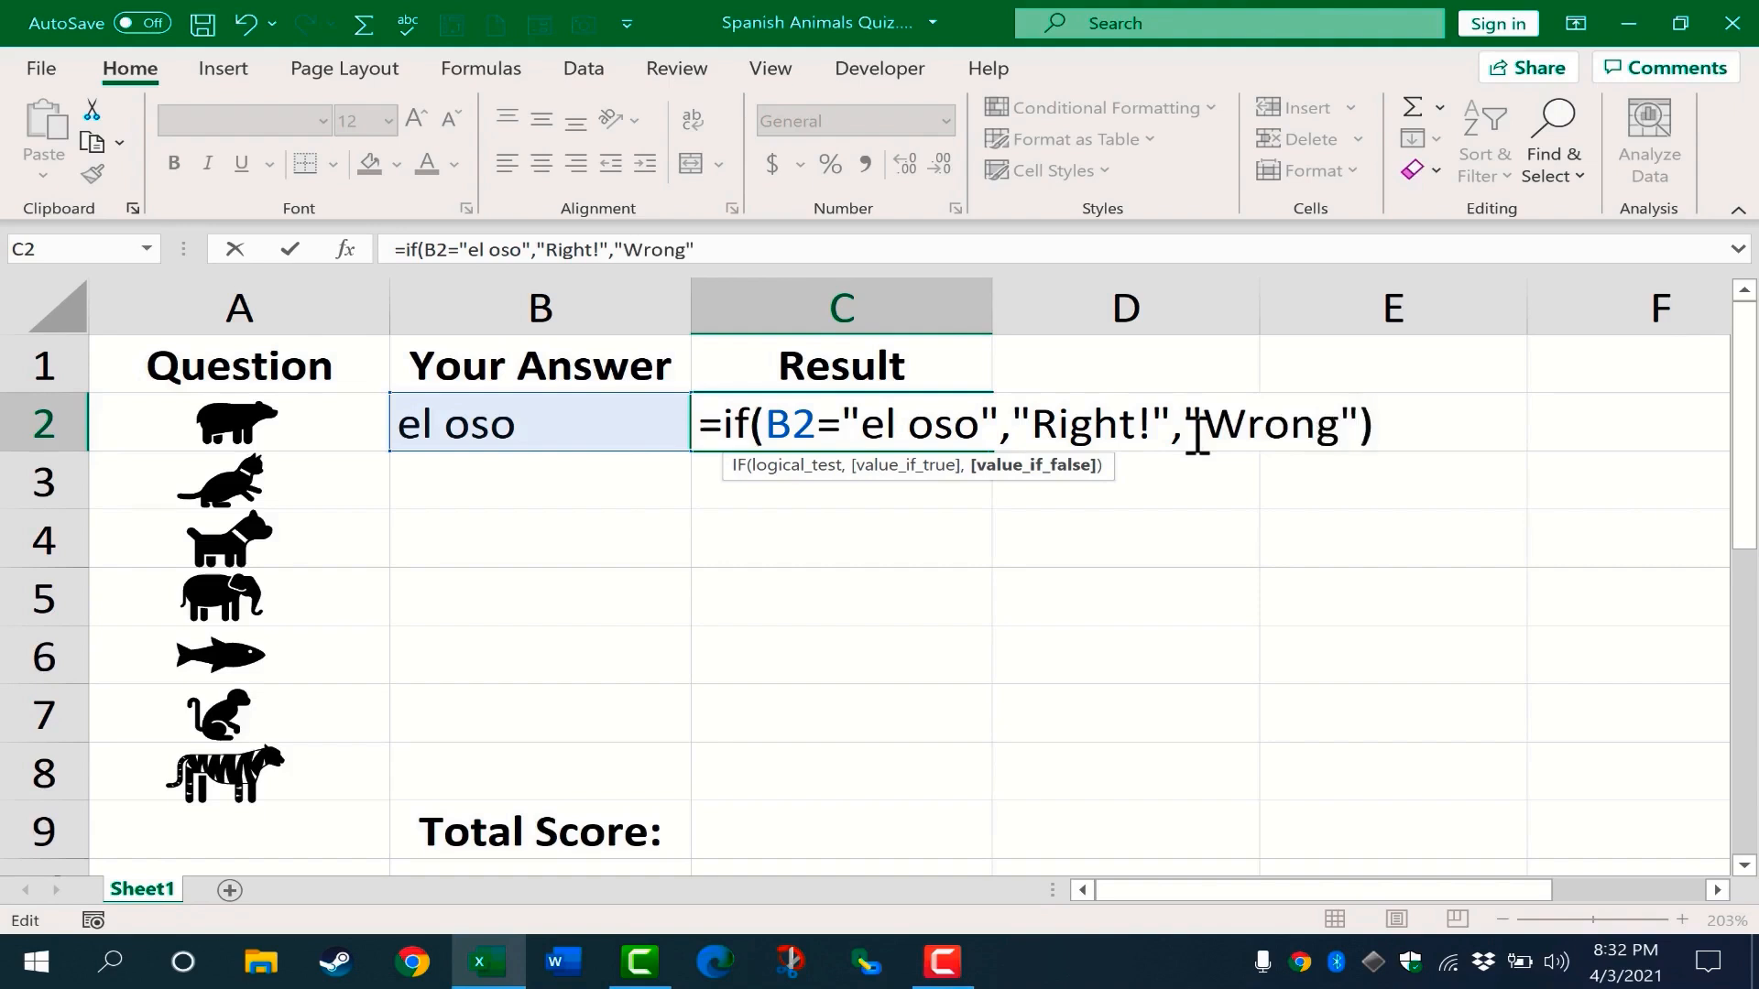
pyautogui.write(')')
pyautogui.press('Return')
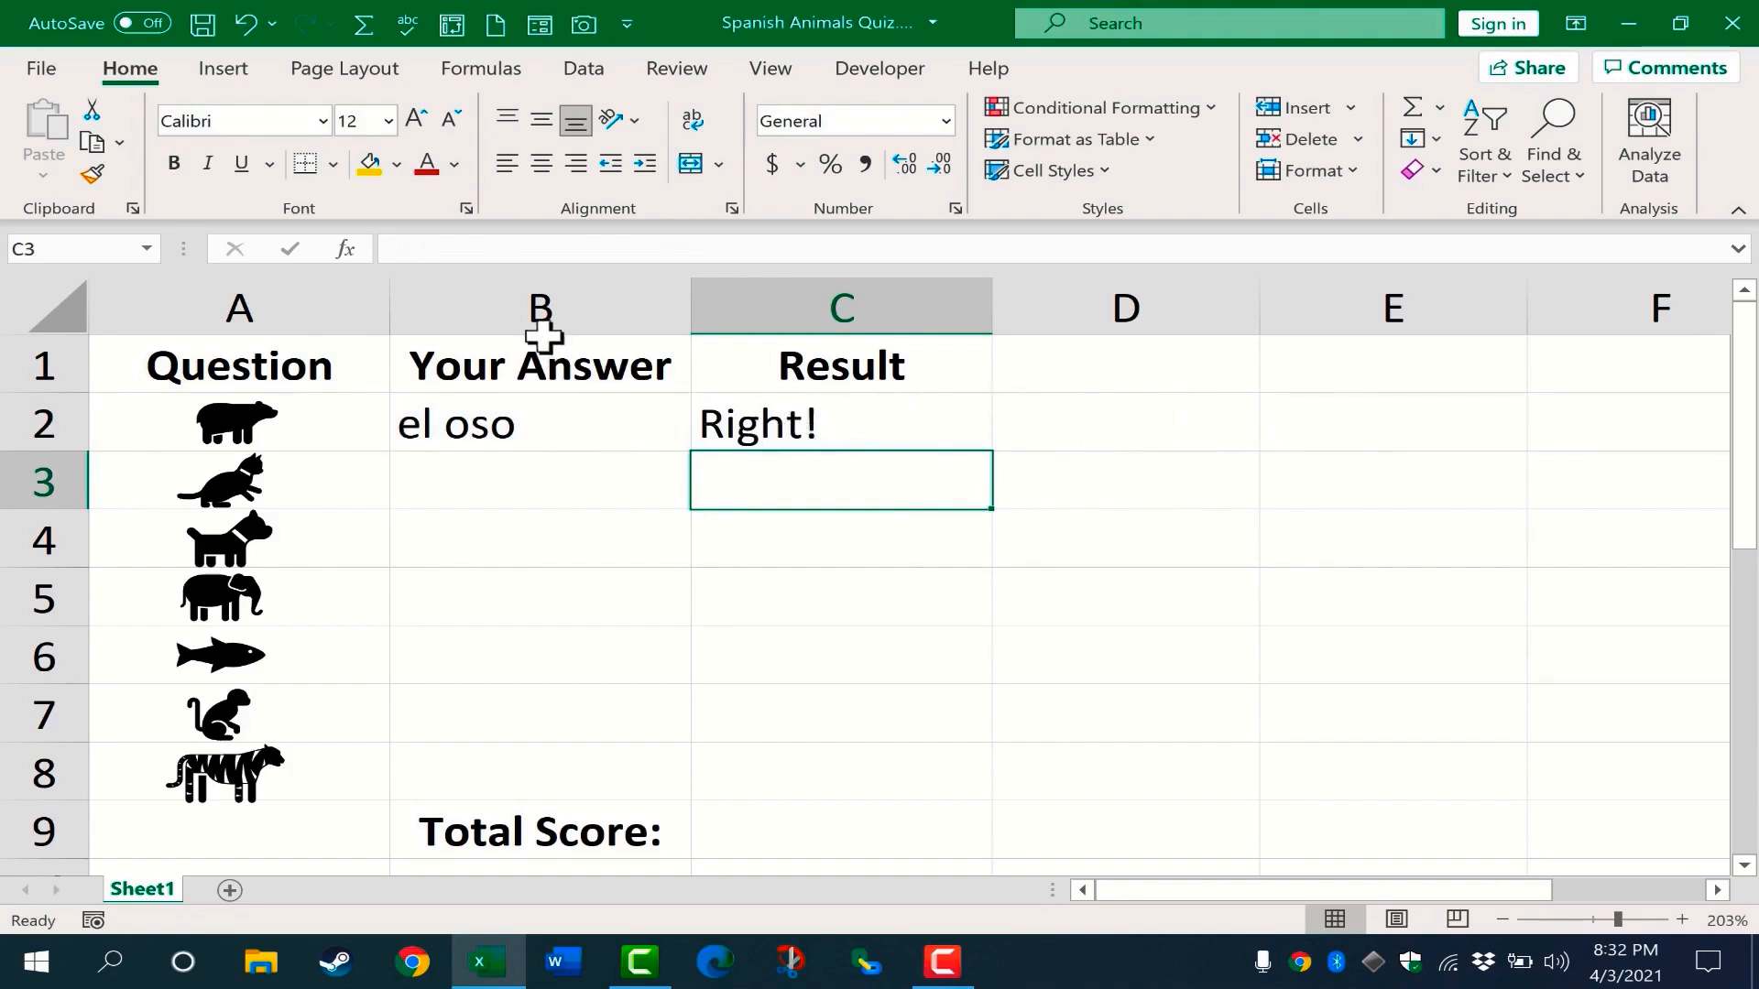
# Step: Review the result formula in C2 and test it by clearing the answer in cell B2
pyautogui.click(536, 414)
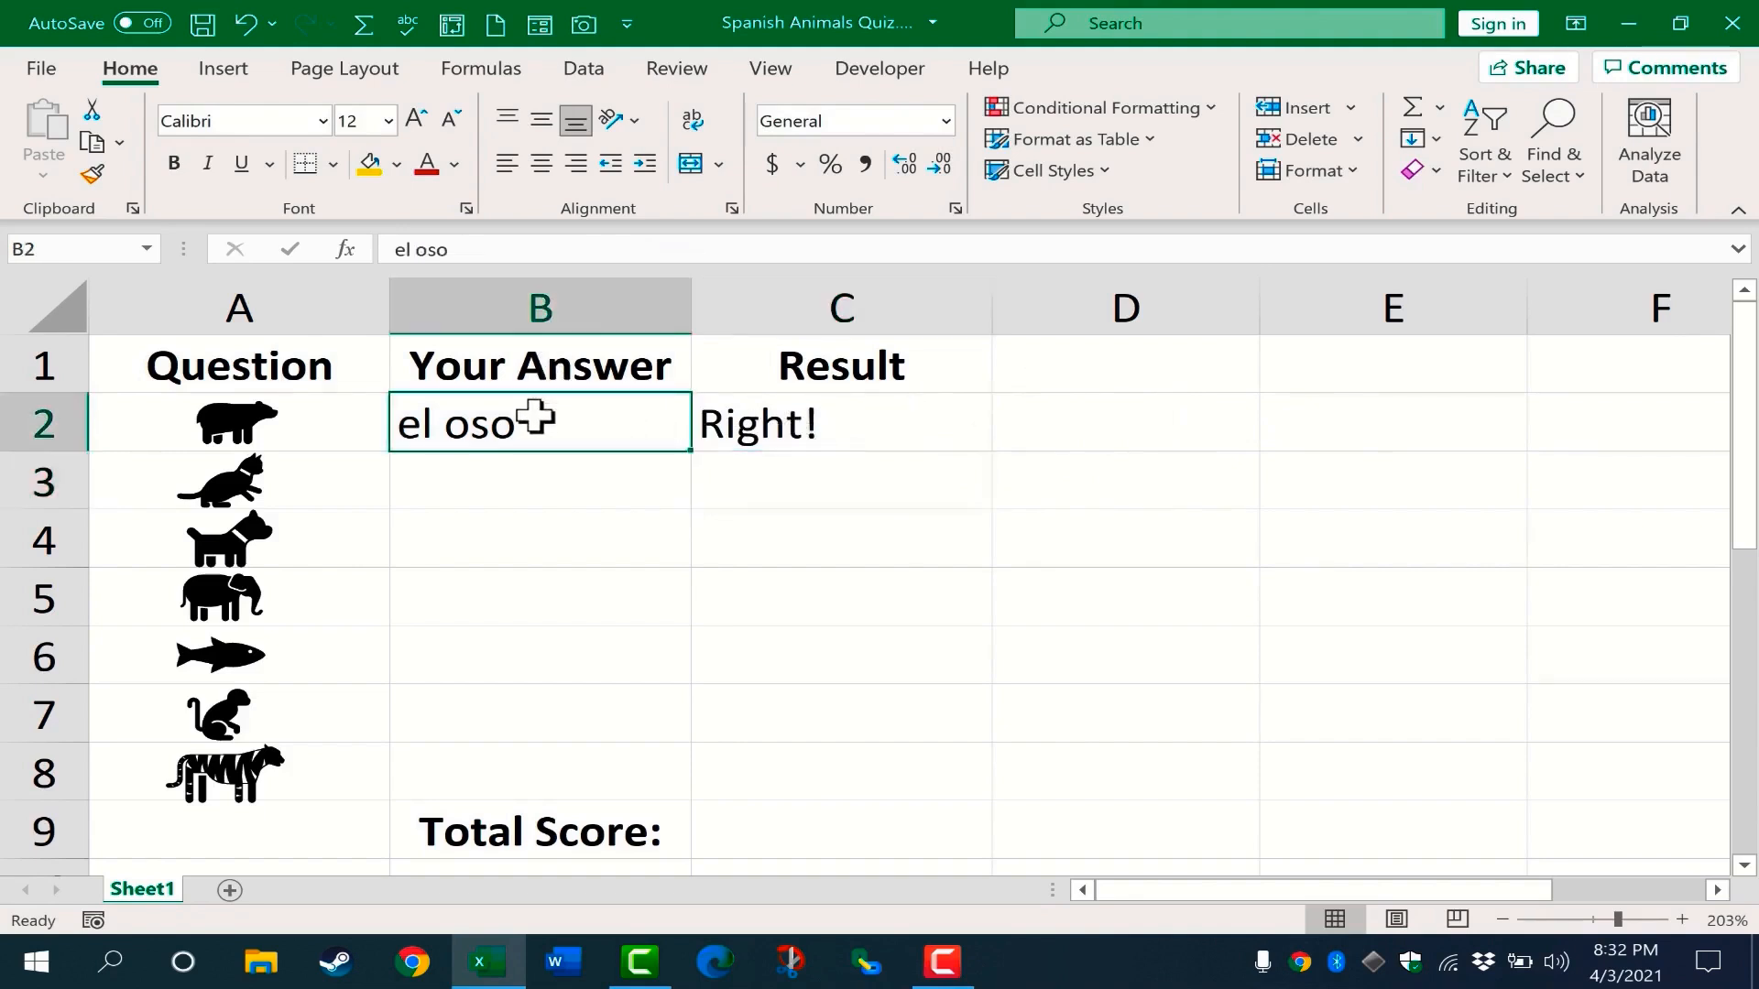
pyautogui.click(780, 423)
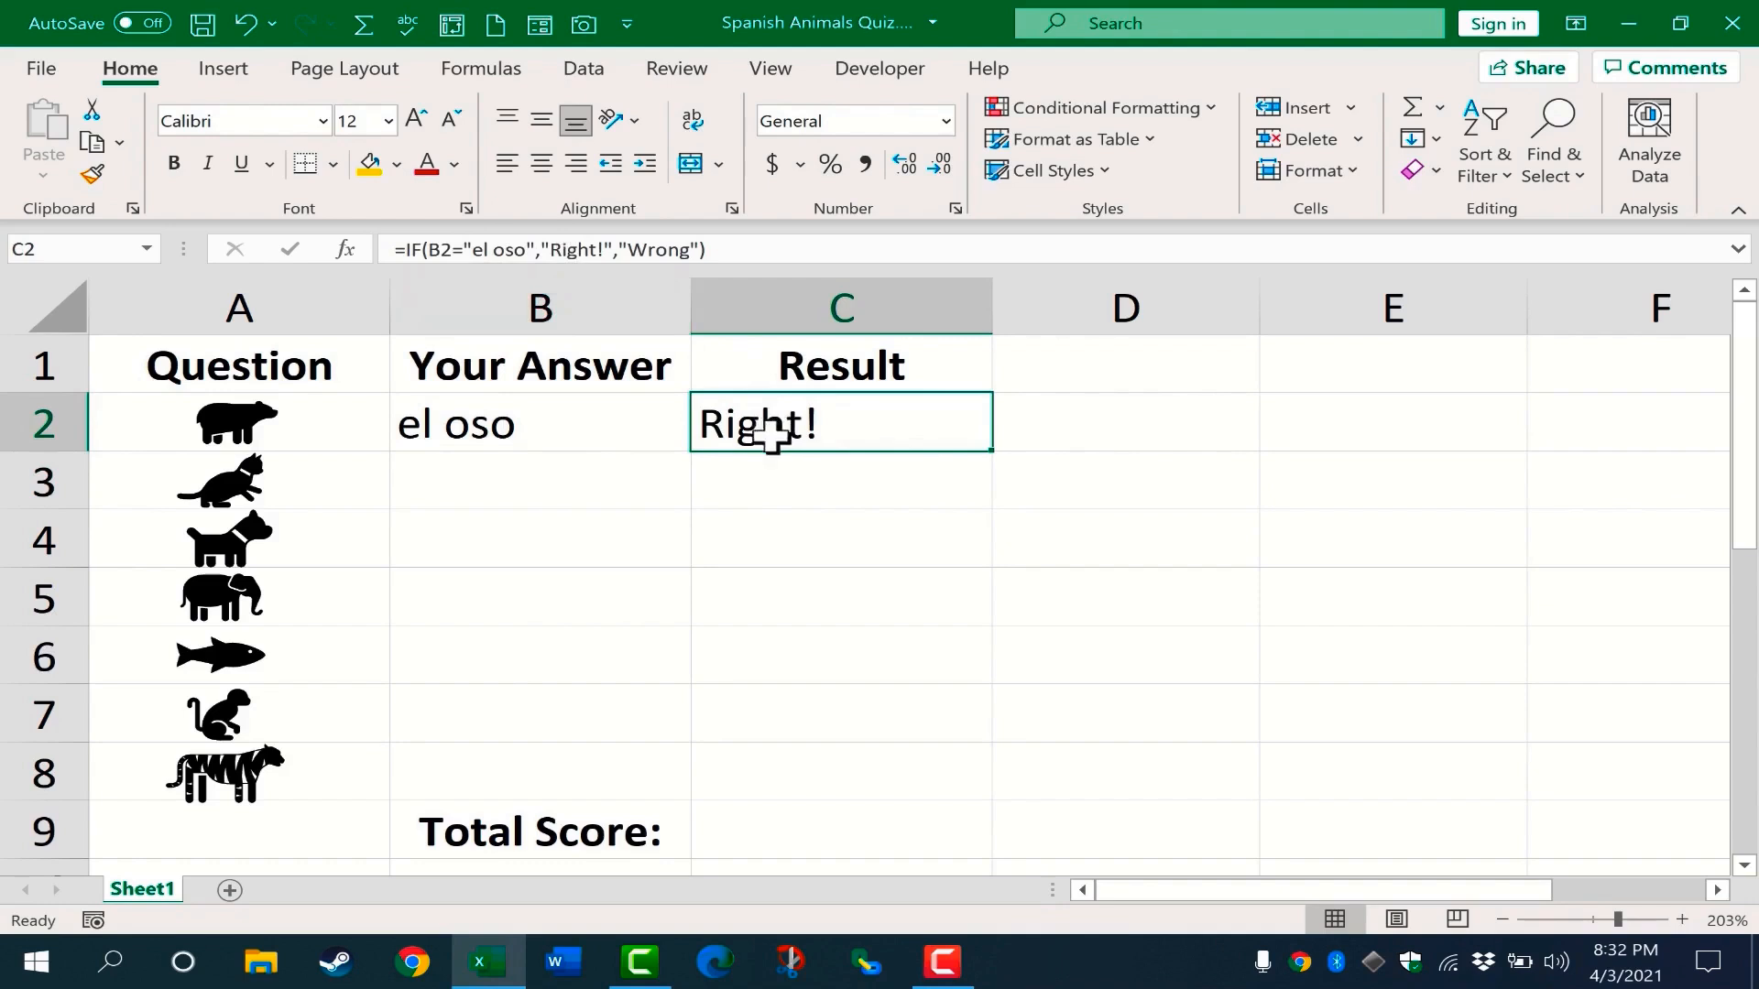
pyautogui.click(520, 424)
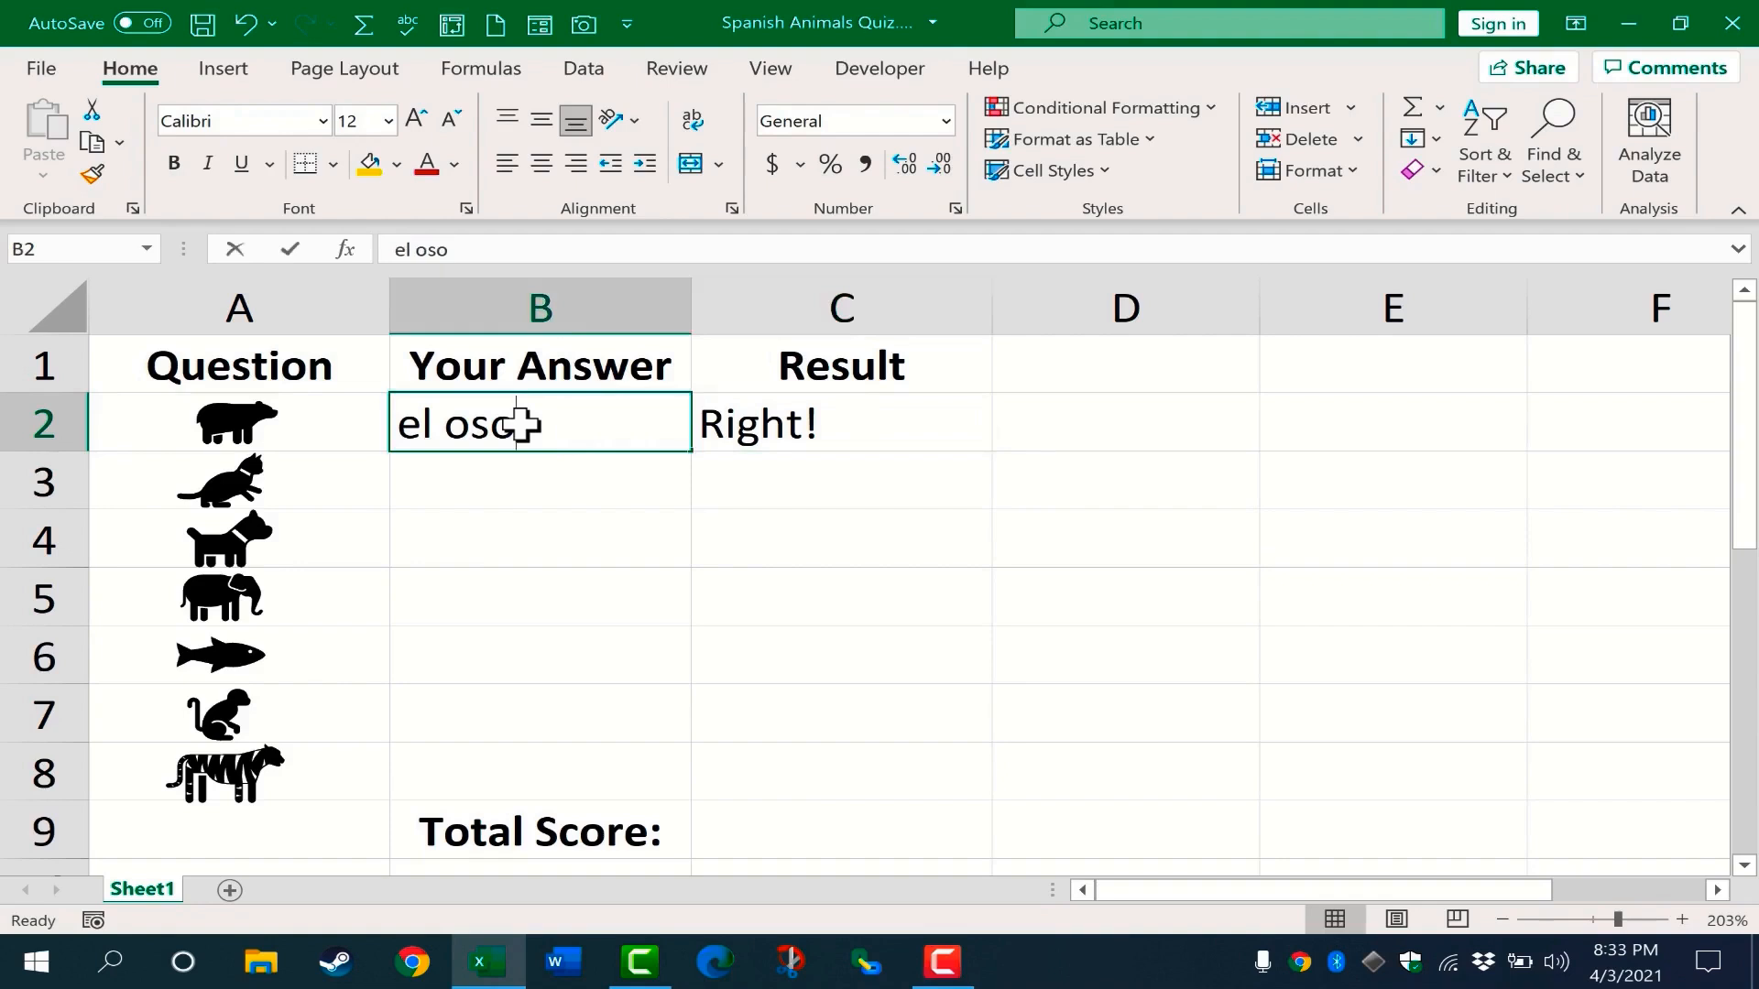
pyautogui.press('BackSpace')
pyautogui.press('Return')
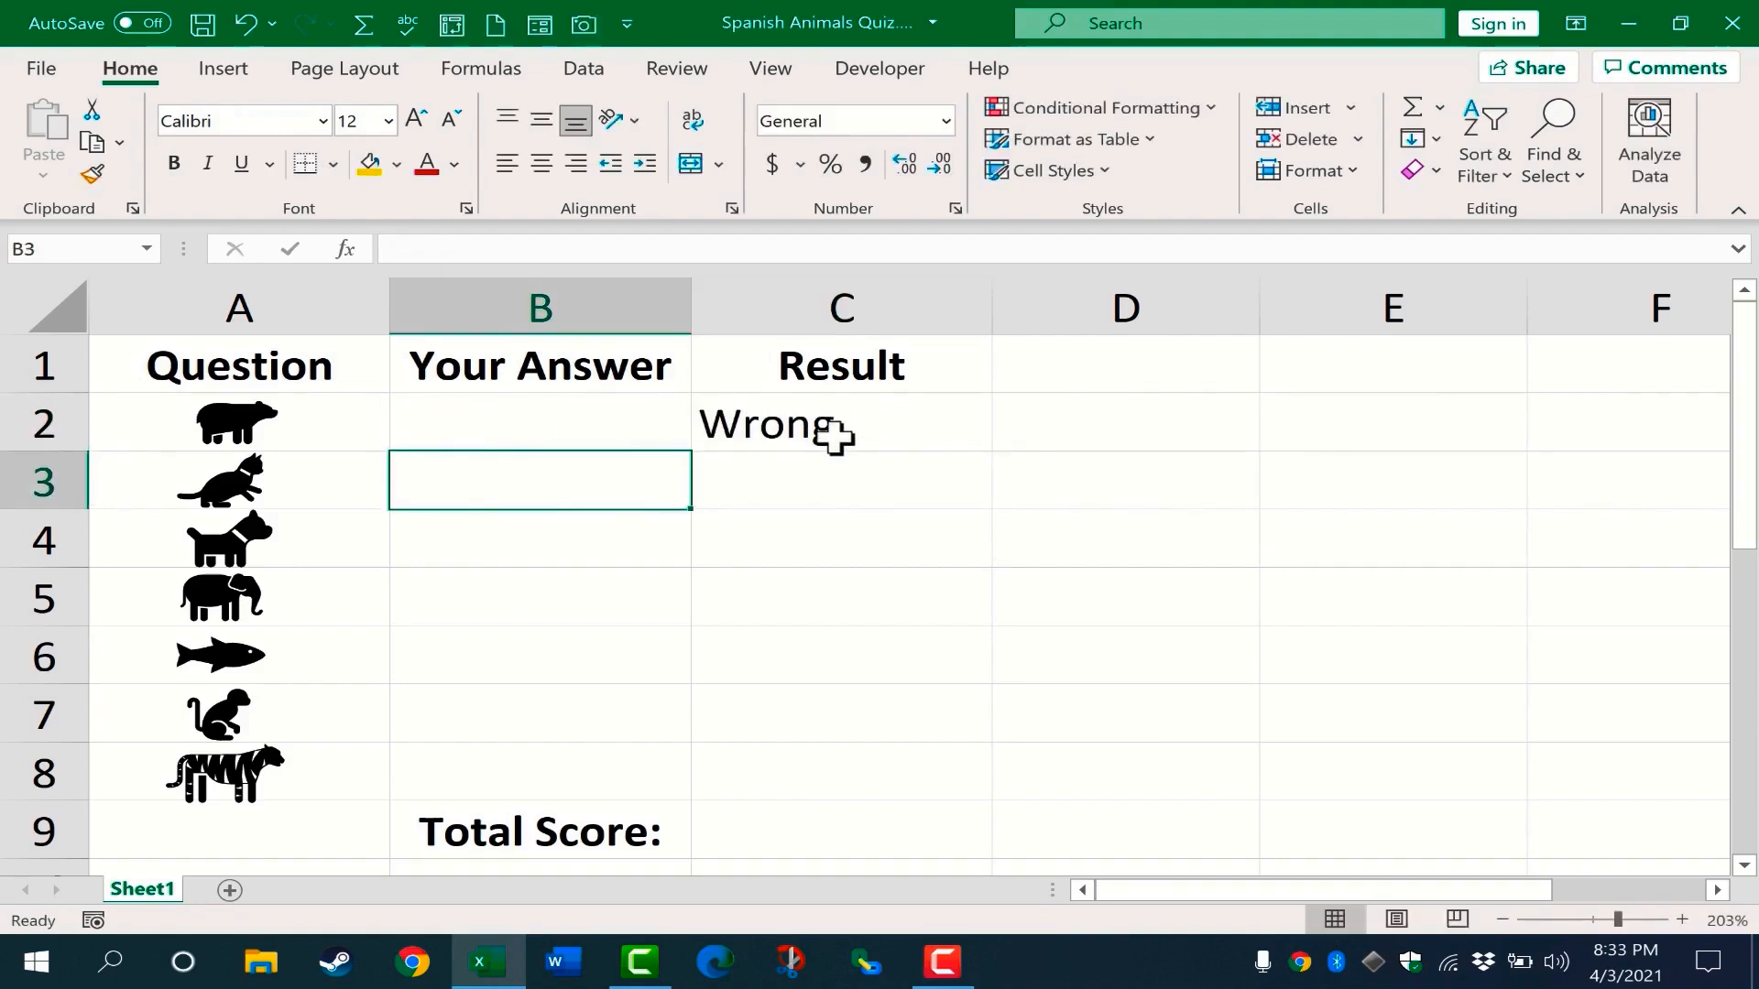
pyautogui.click(805, 479)
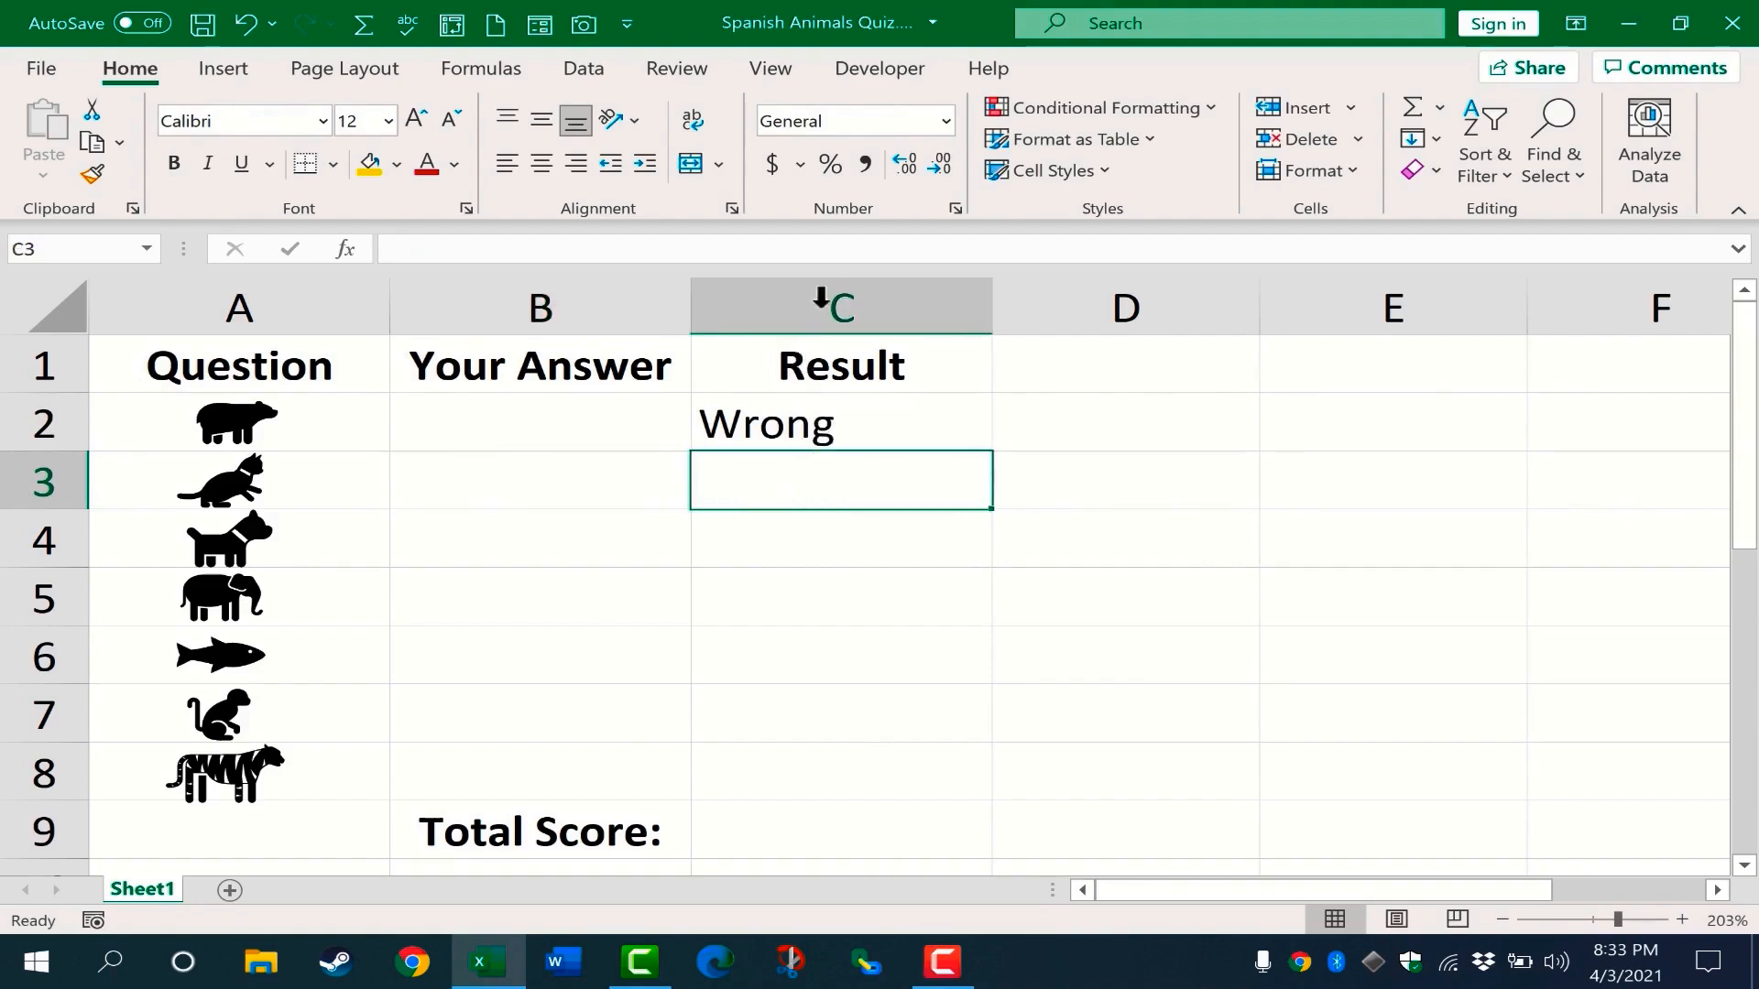
pyautogui.write('=if(')
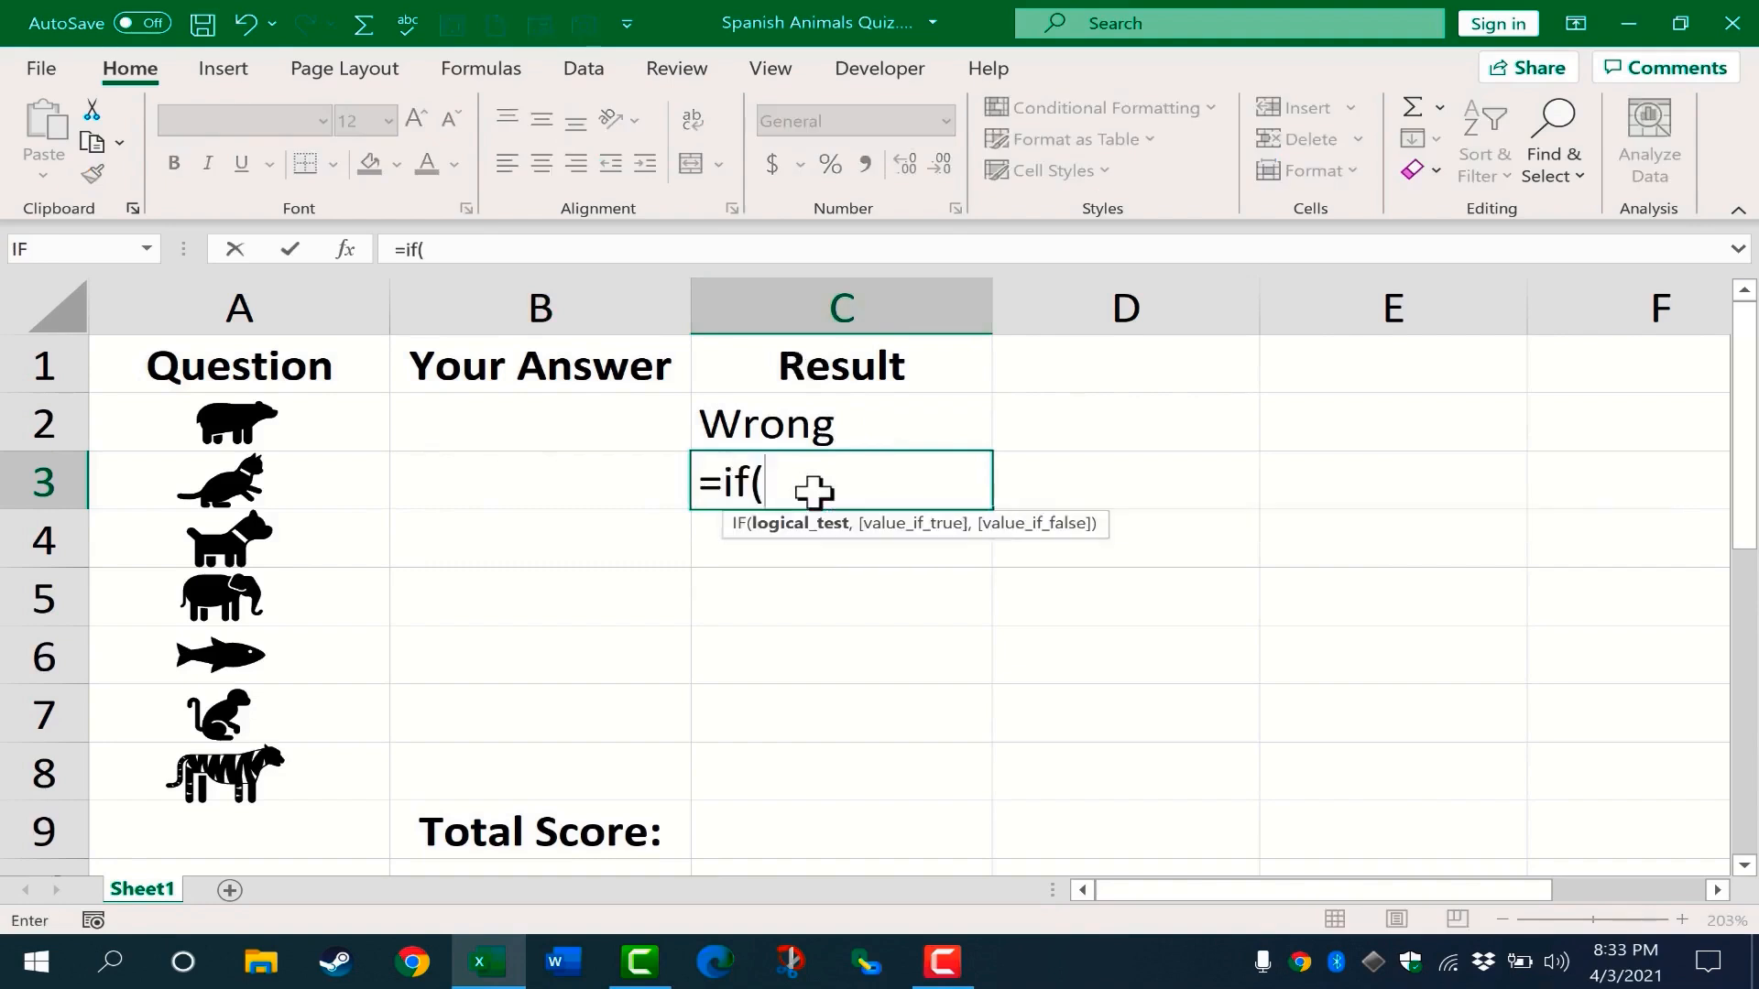
pyautogui.press('BackSpace')
pyautogui.press('BackSpace')
pyautogui.press('Escape')
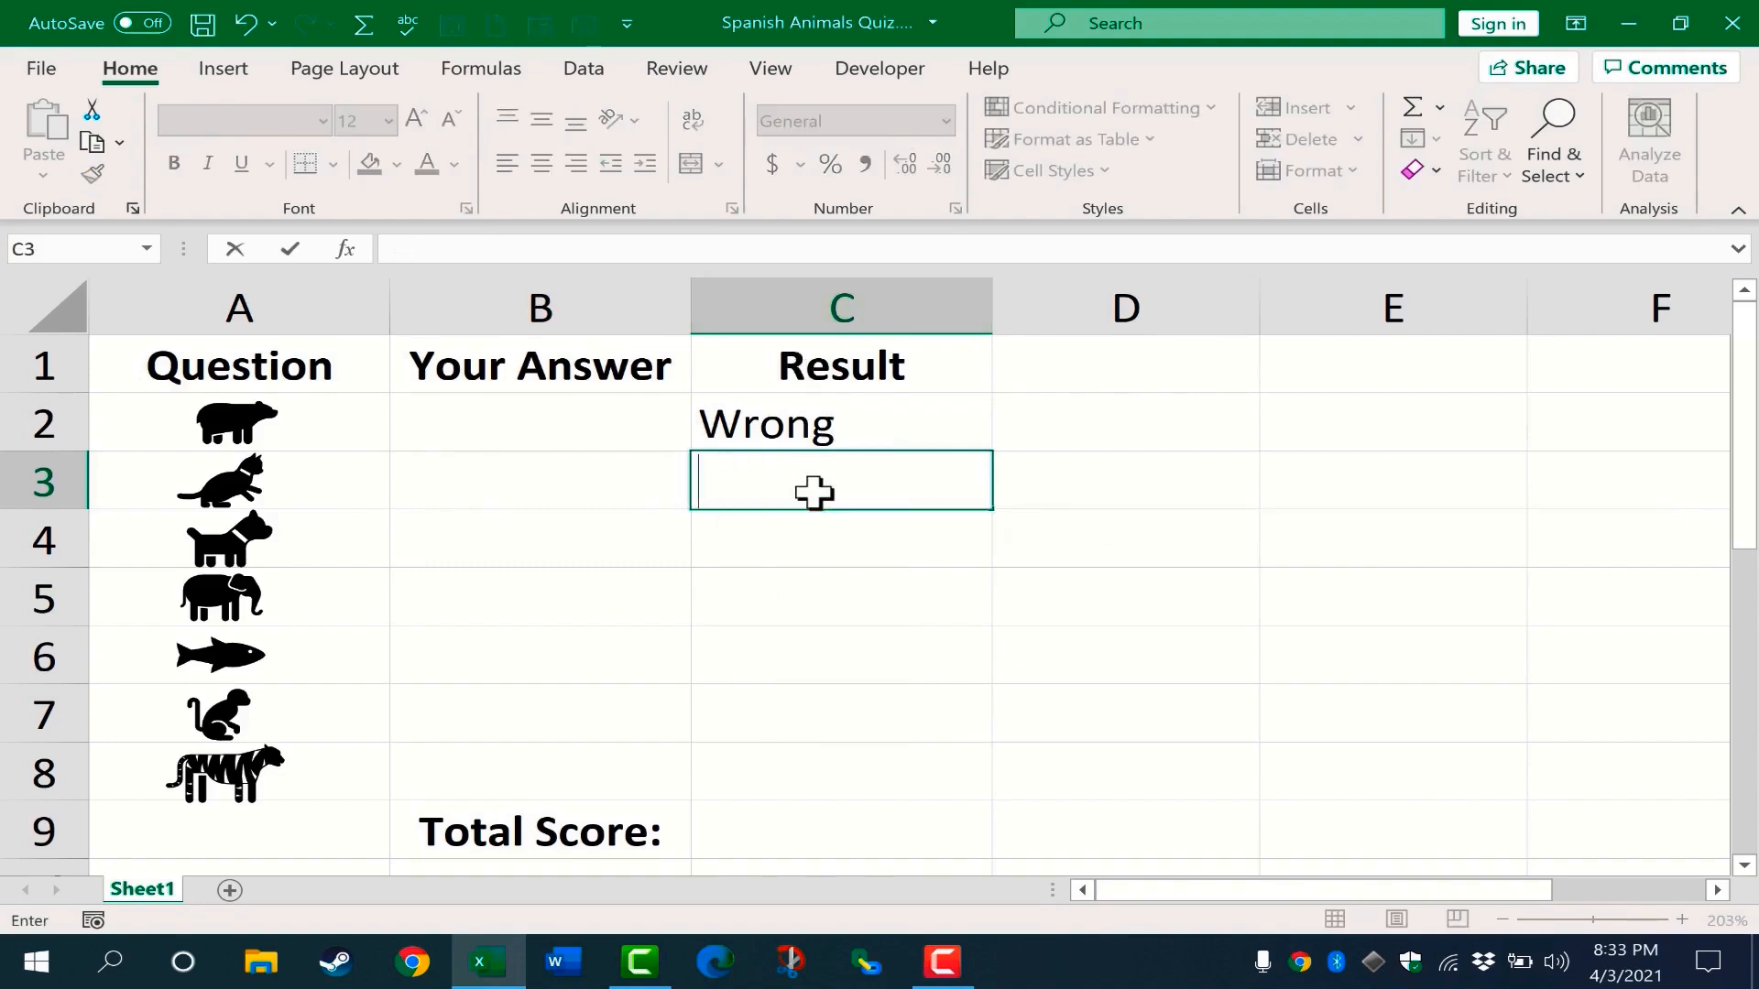
pyautogui.press('Return')
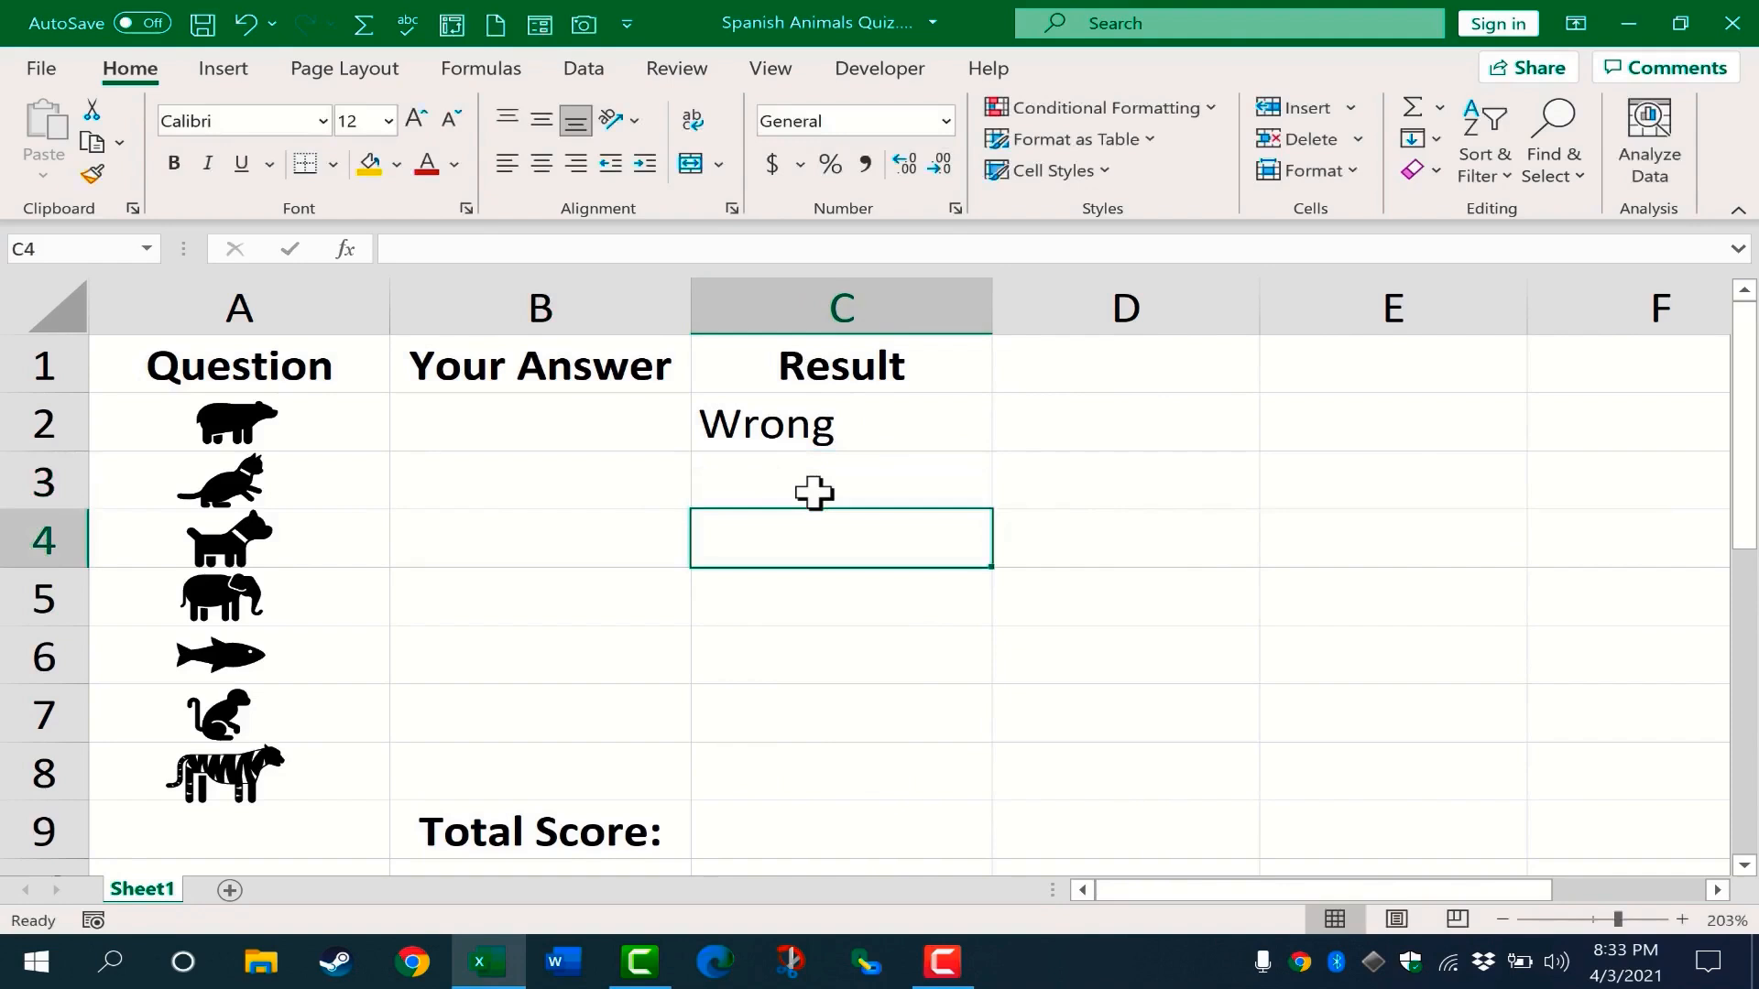
# Step: Fill the IF formula from cell C2 down through C8 to cover all the animal questions
pyautogui.click(879, 432)
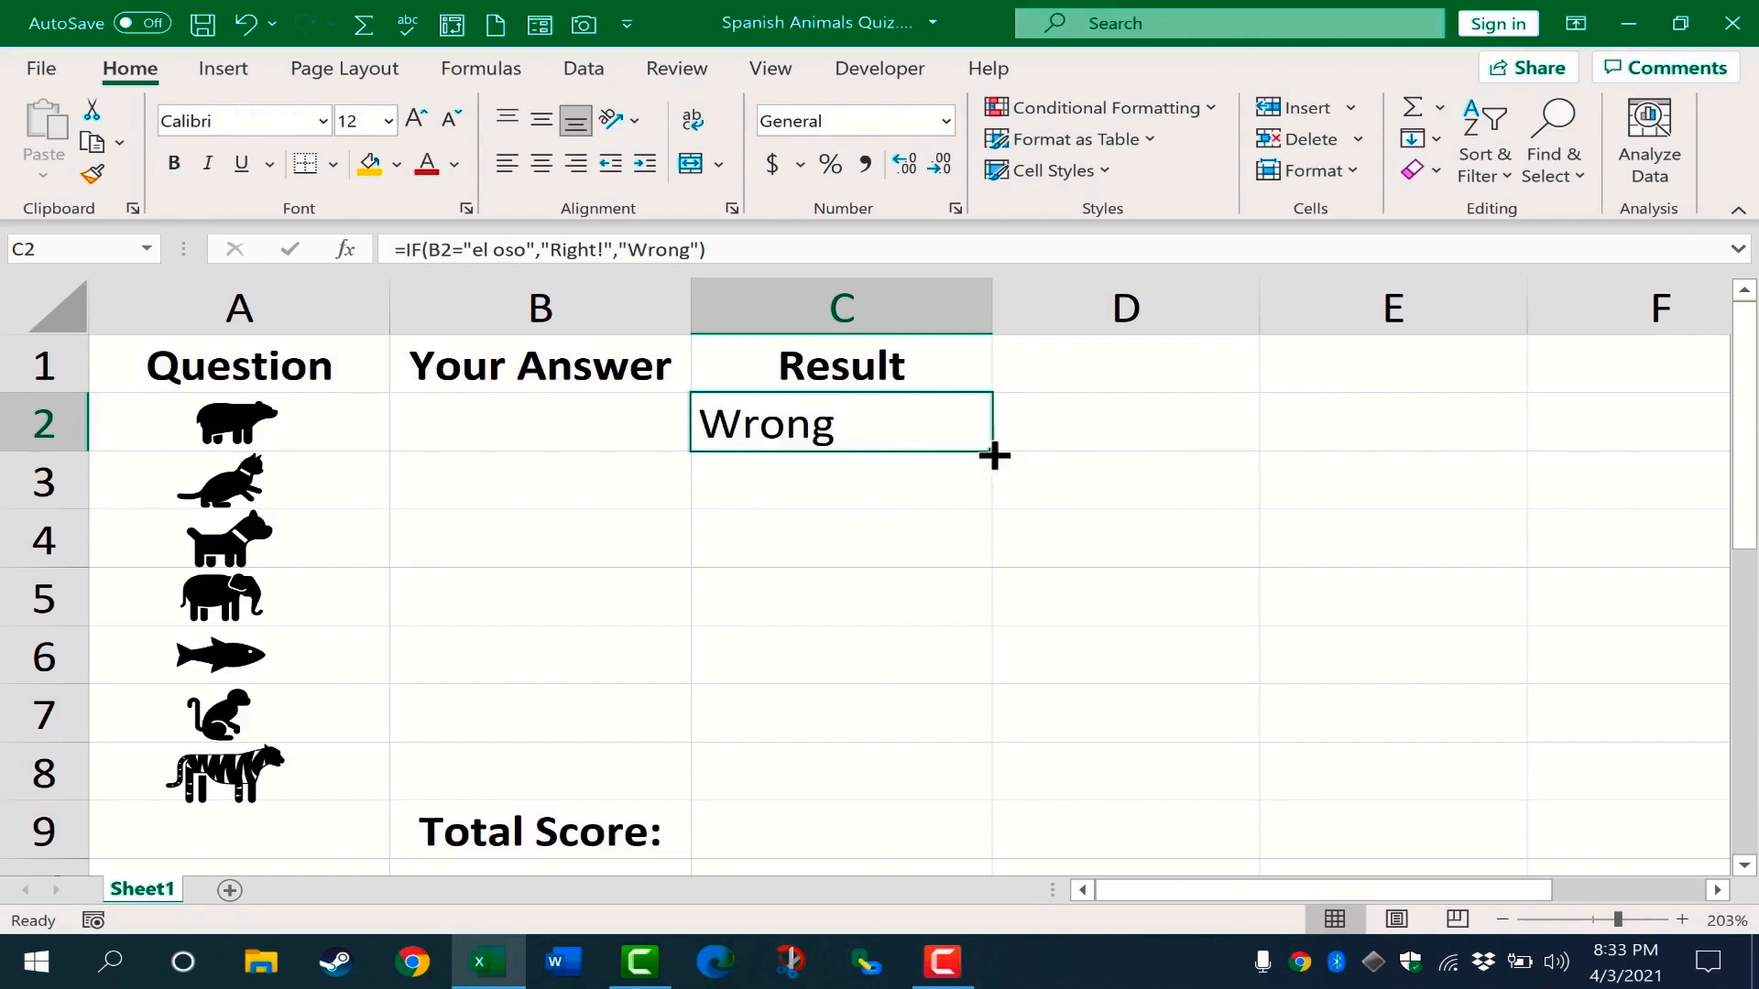
pyautogui.moveTo(995, 456); pyautogui.dragTo(1028, 807)
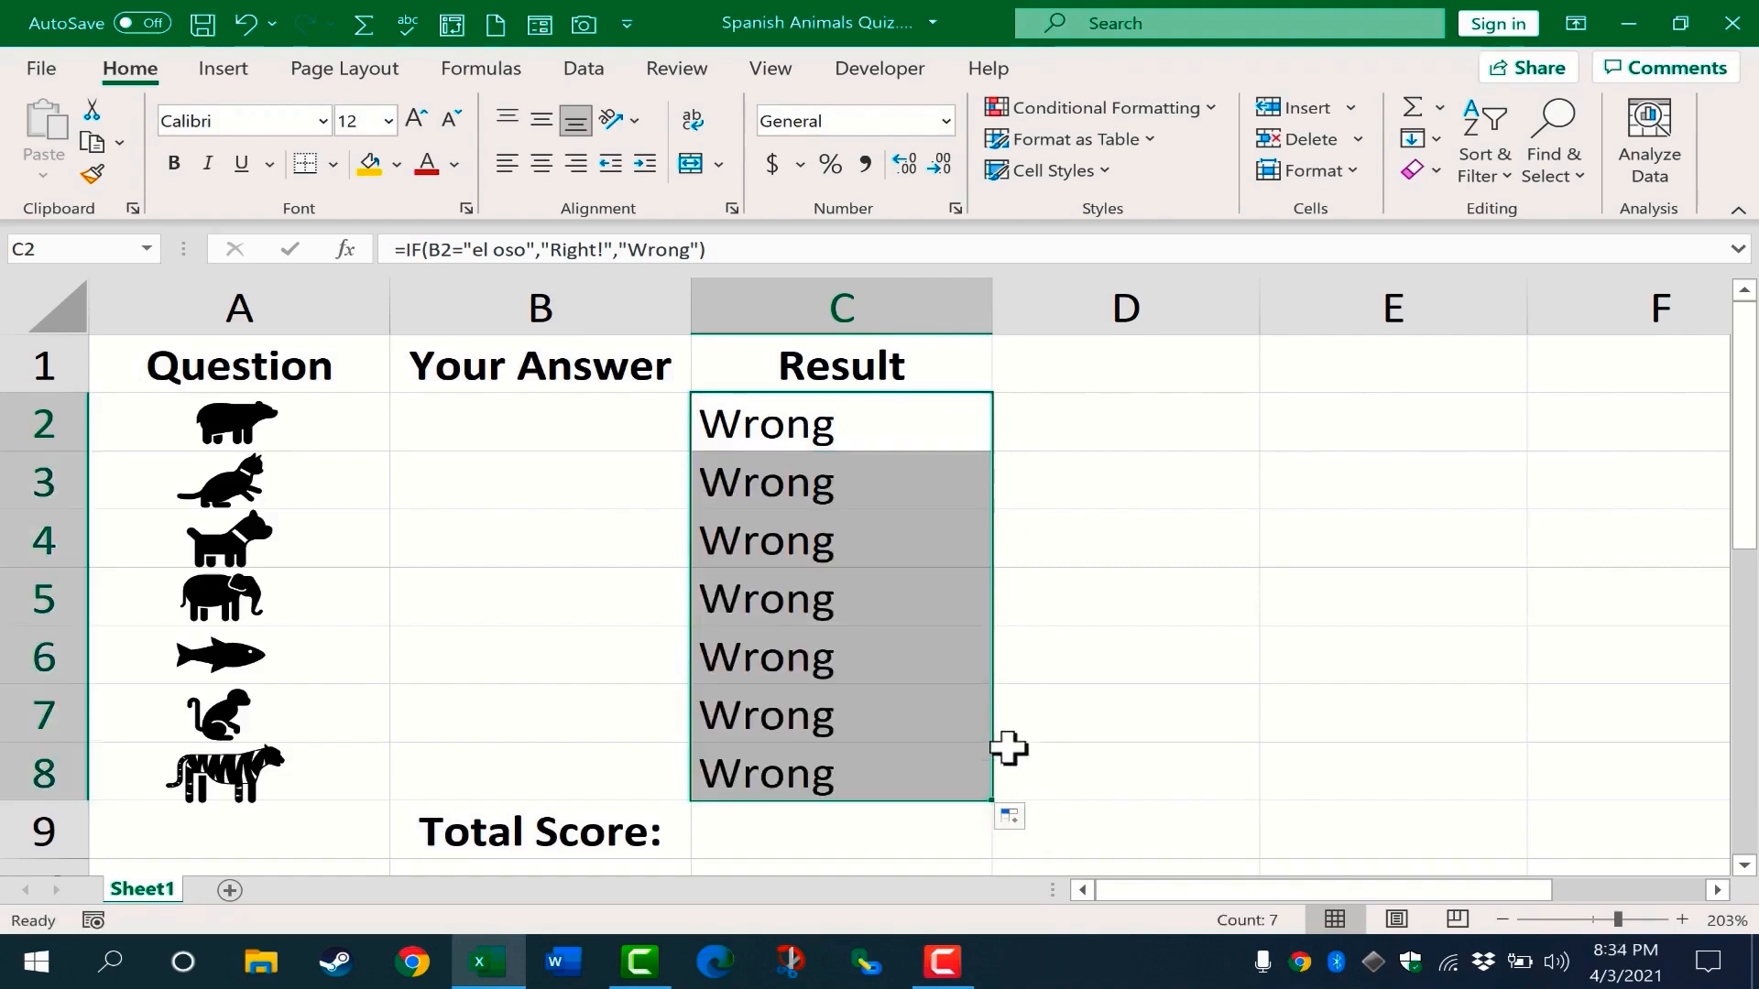
# Step: Examine the filled IF formulas in C2, C3 and C4, comparing their cell references and expected answers
pyautogui.click(1025, 590)
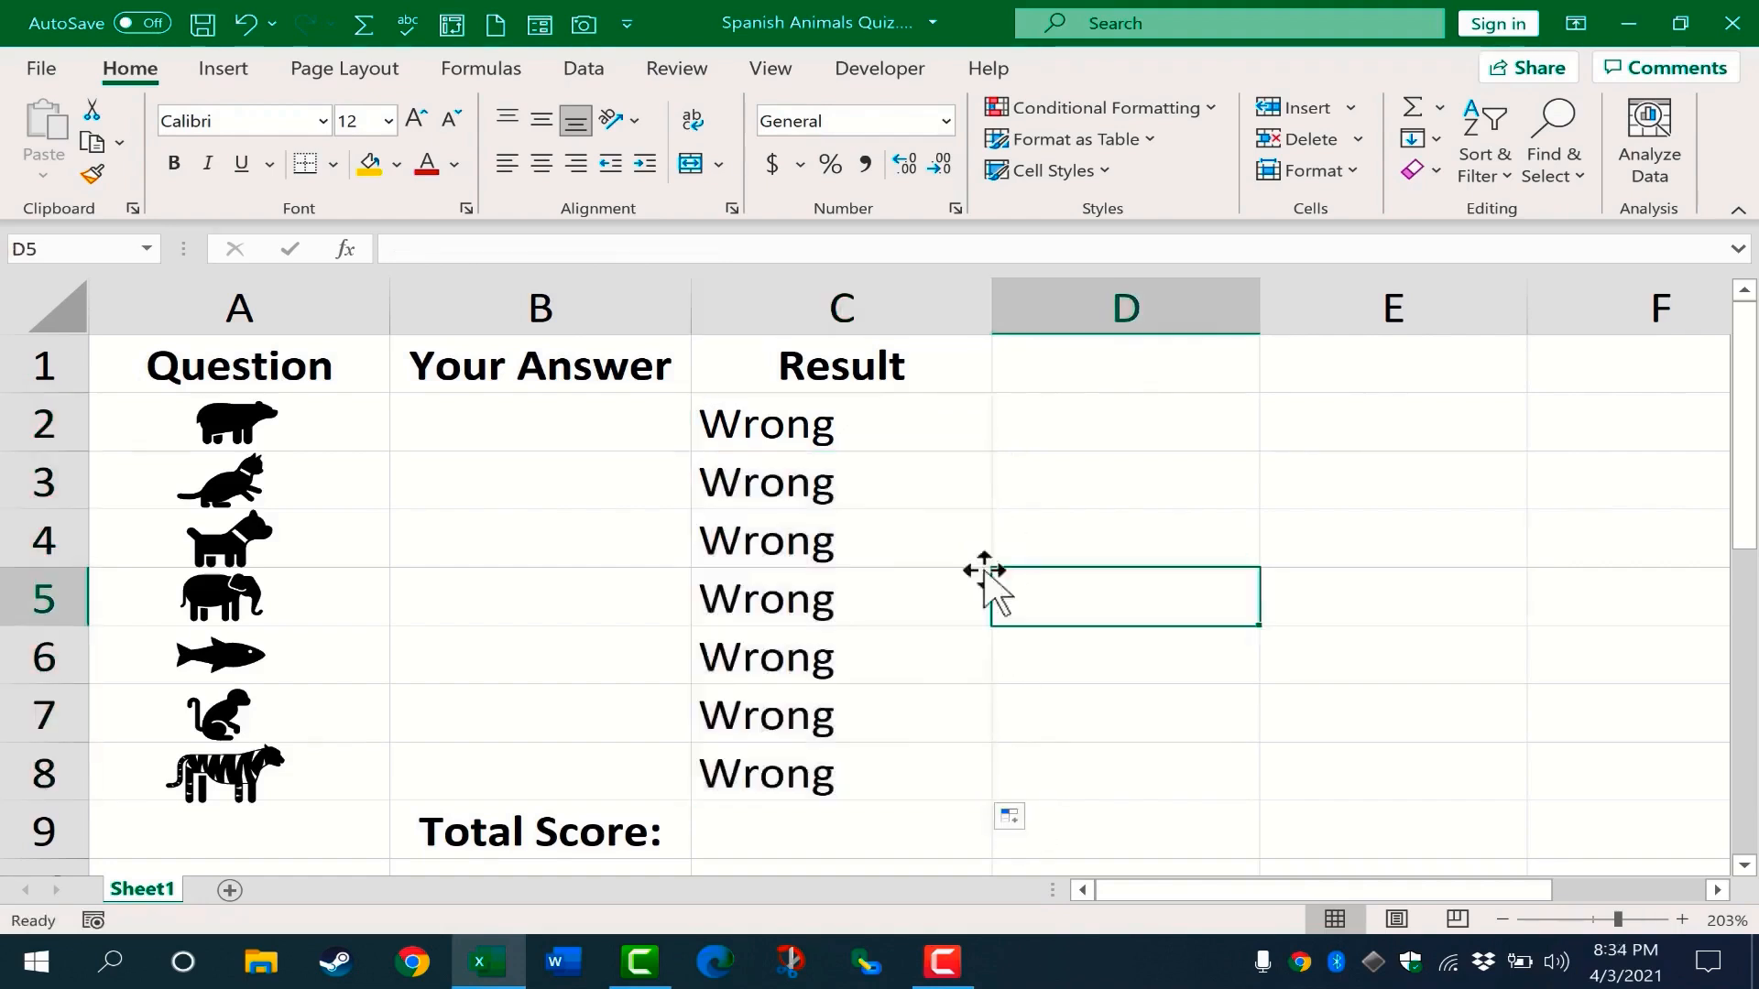
pyautogui.click(841, 487)
pyautogui.doubleClick(804, 424)
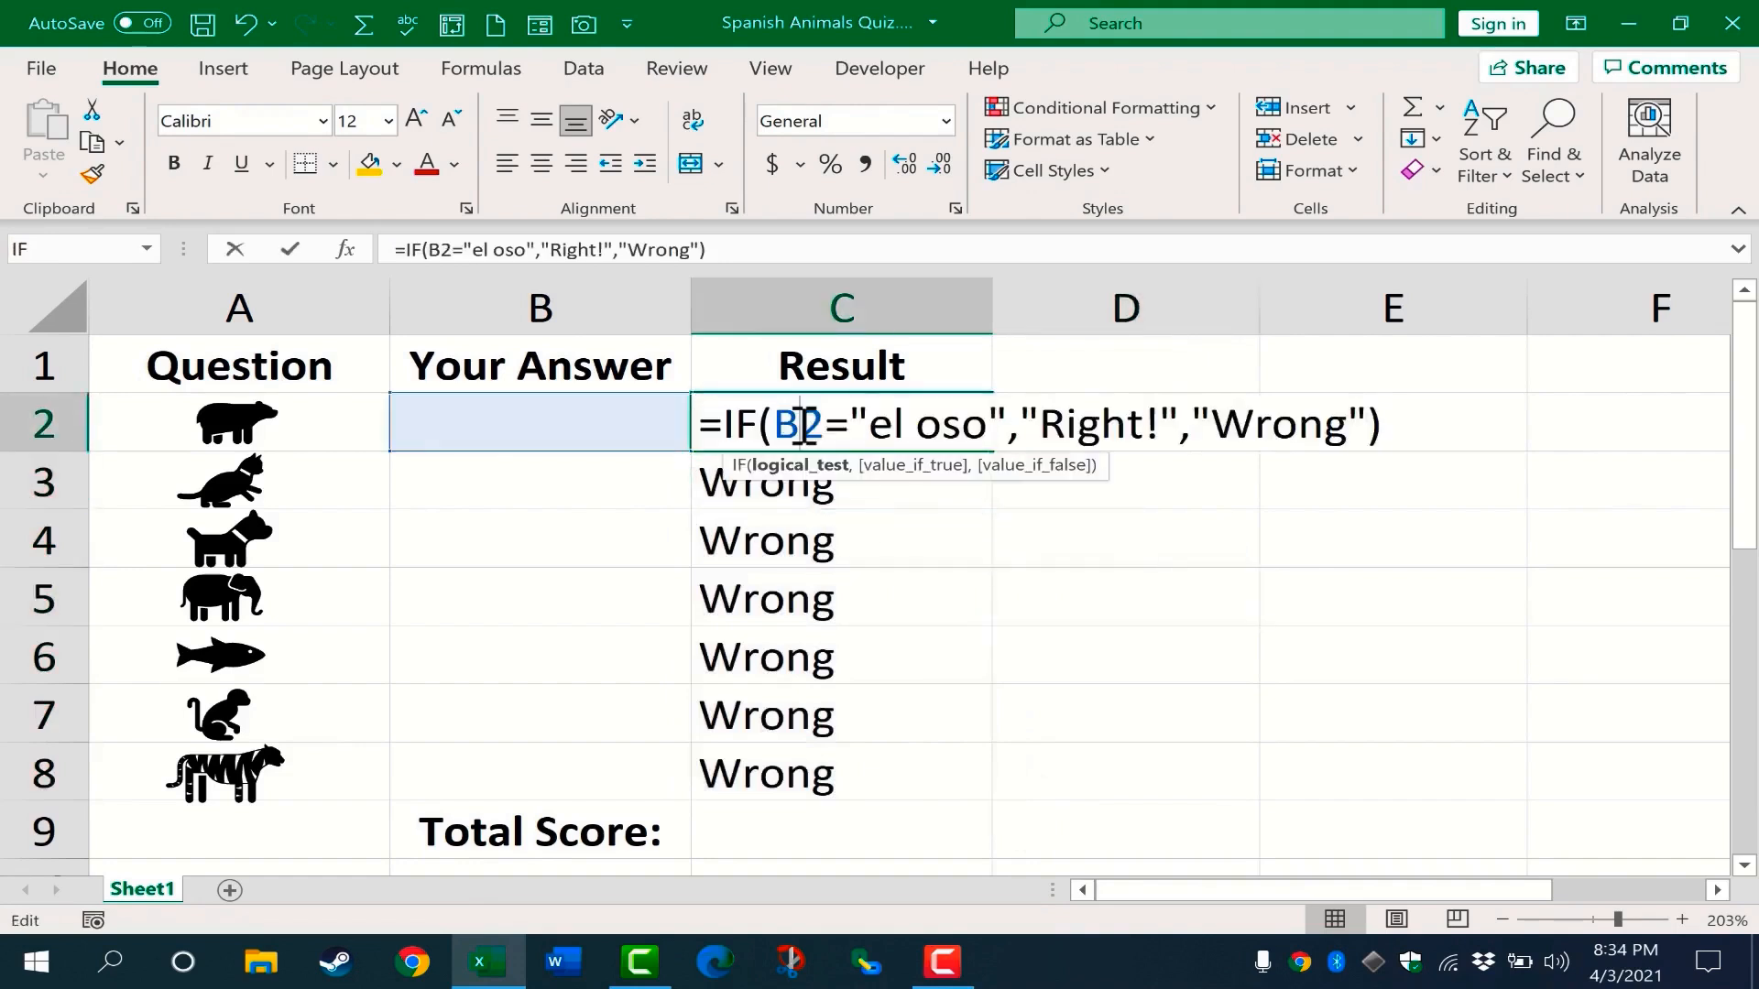
pyautogui.doubleClick(827, 494)
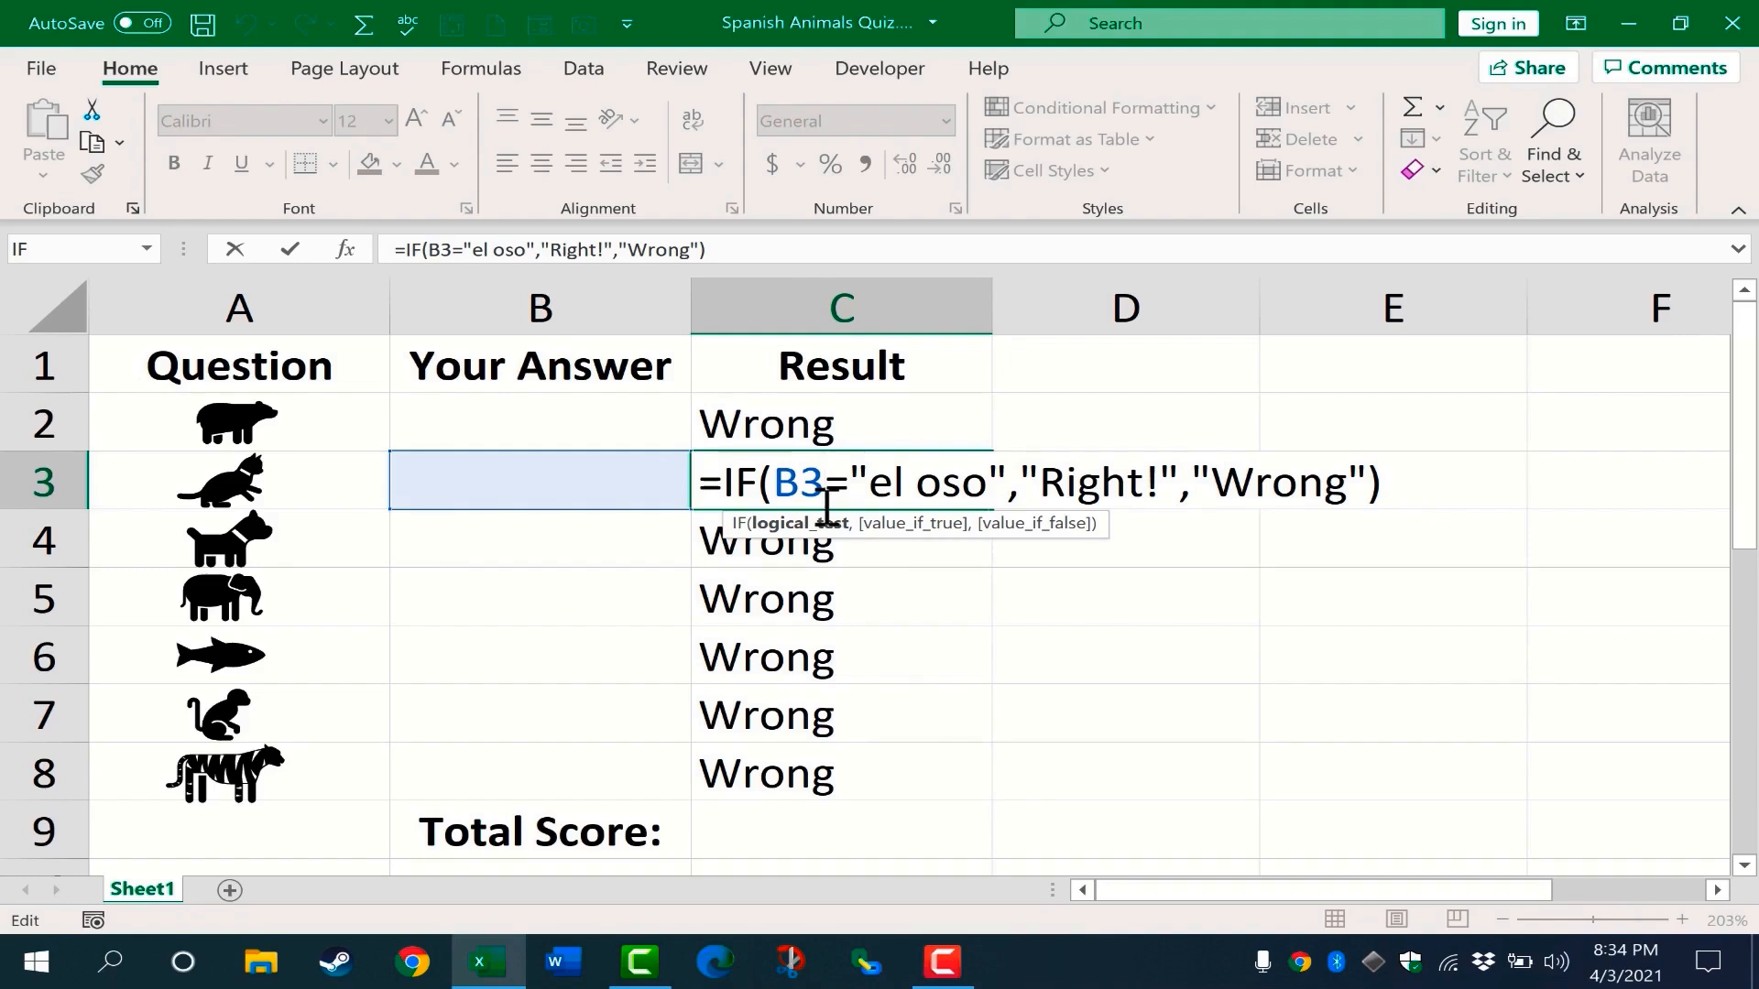
pyautogui.click(882, 432)
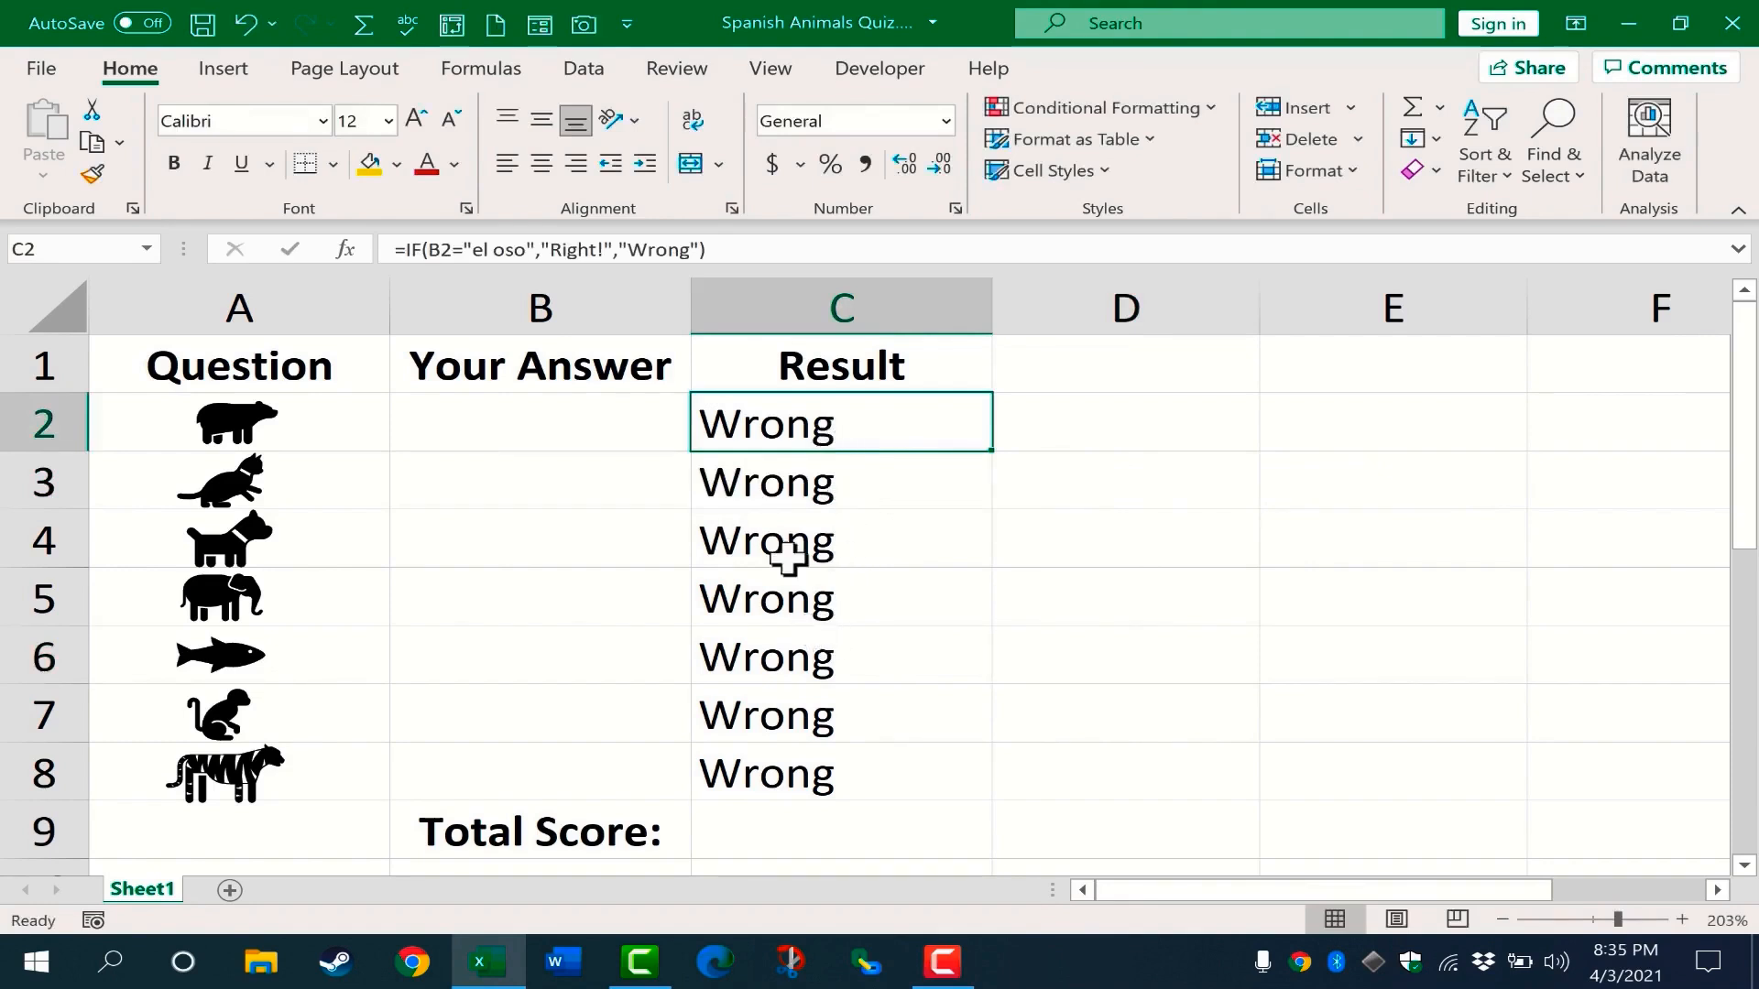
pyautogui.press('Right')
pyautogui.press('Down')
pyautogui.press('Down')
pyautogui.doubleClick(818, 425)
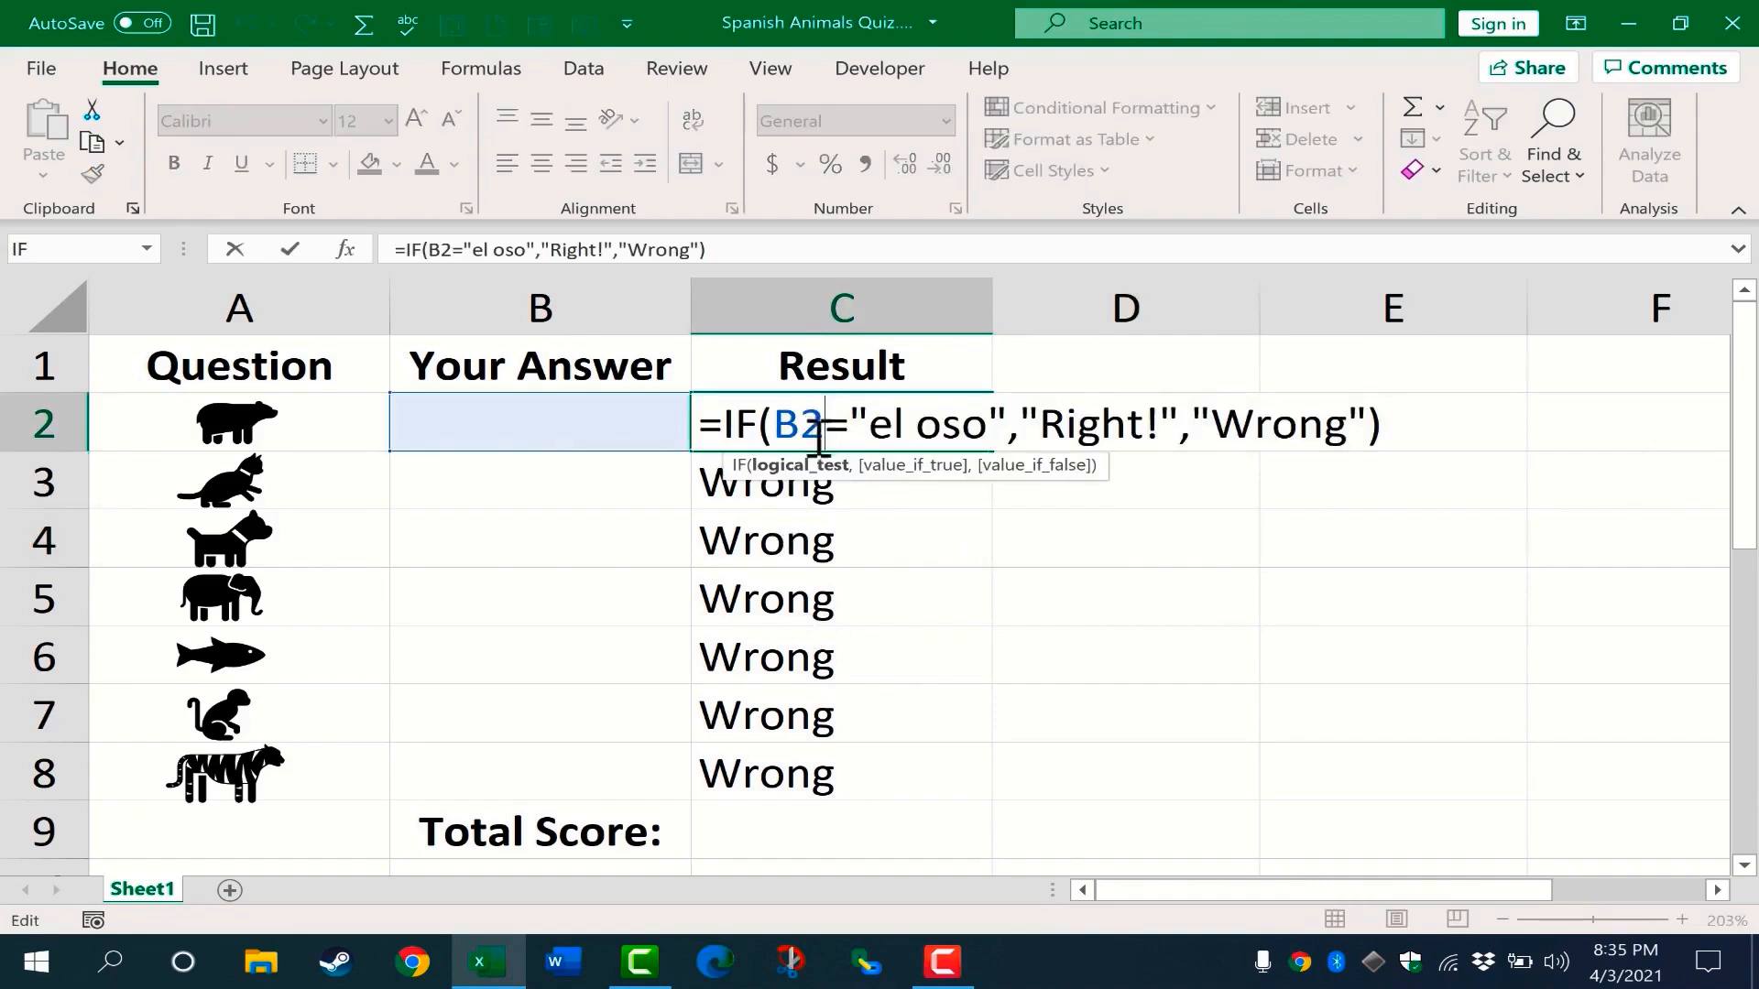
pyautogui.doubleClick(848, 494)
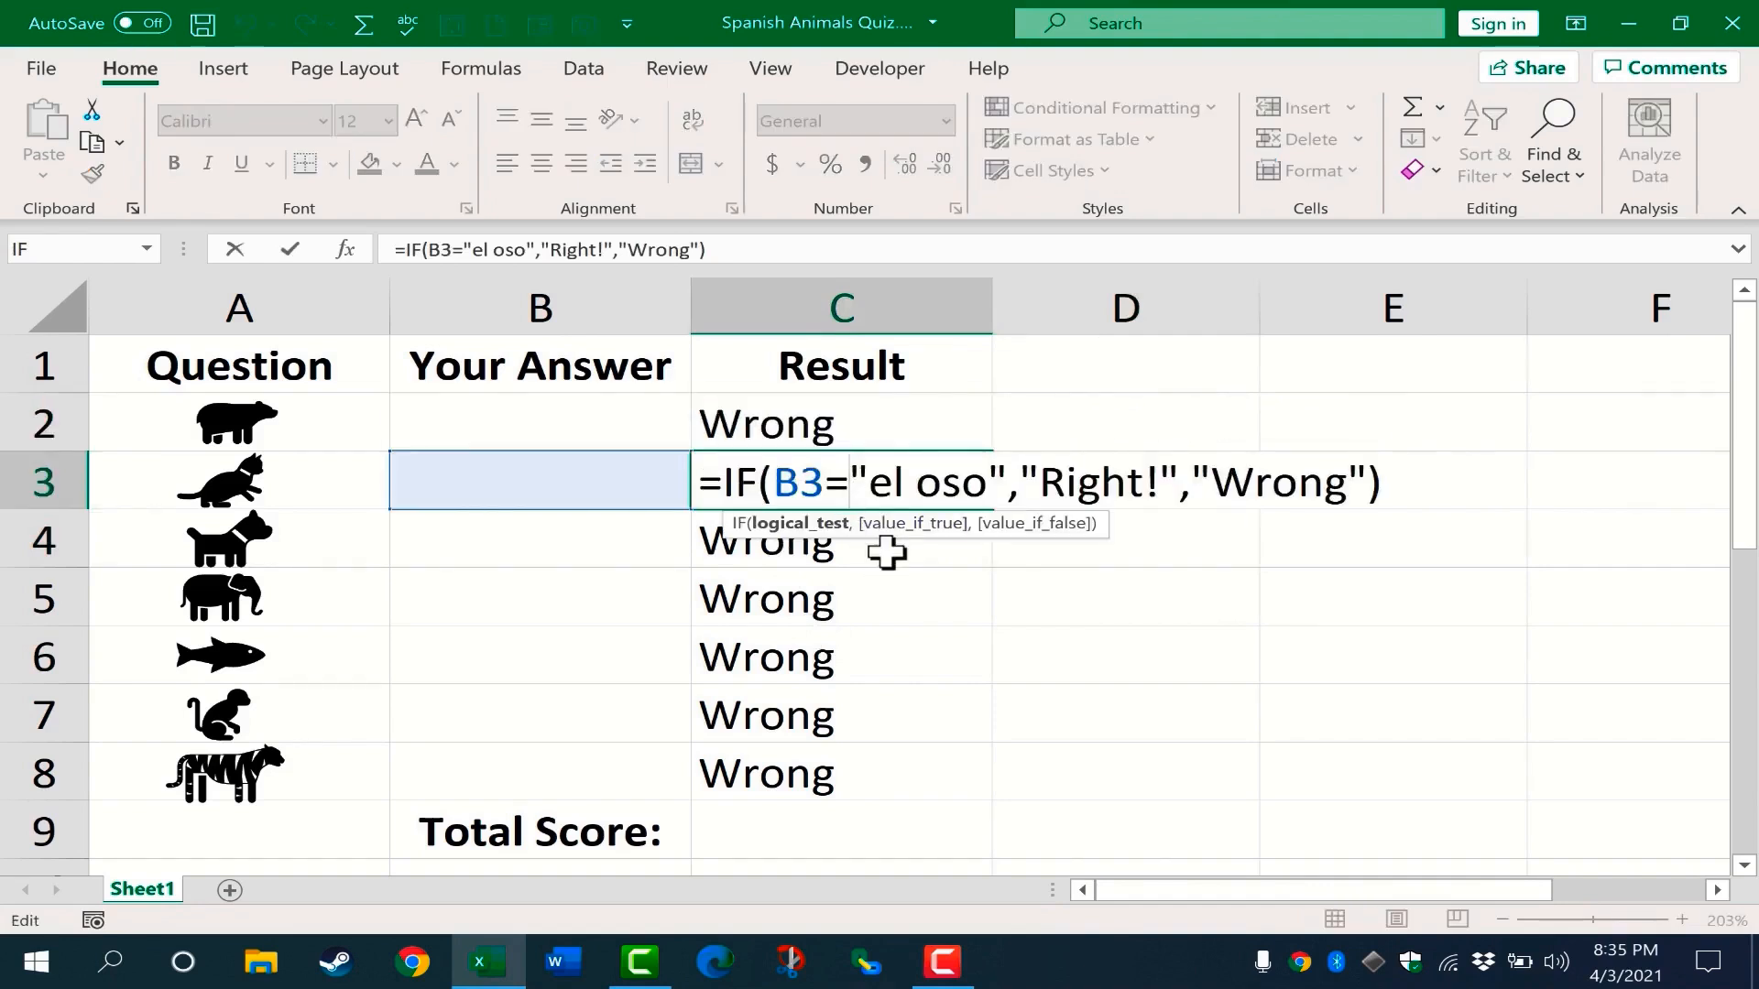
pyautogui.doubleClick(888, 550)
pyautogui.press('Escape')
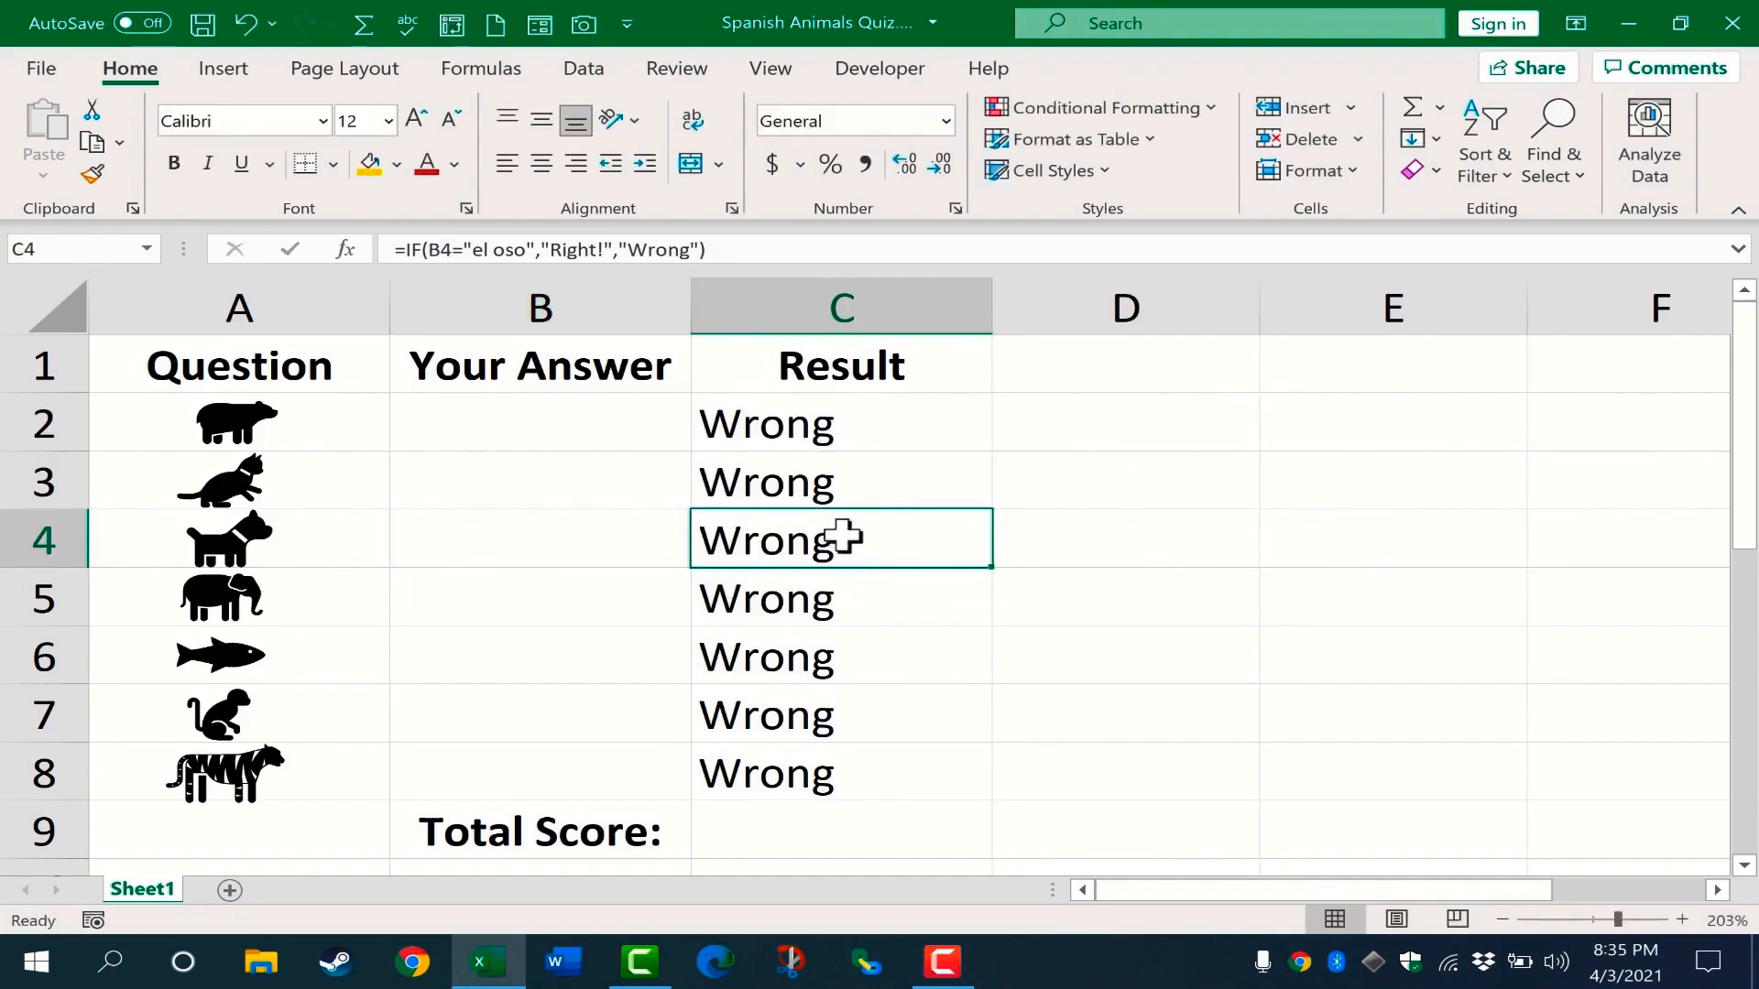
pyautogui.click(819, 484)
pyautogui.doubleClick(809, 483)
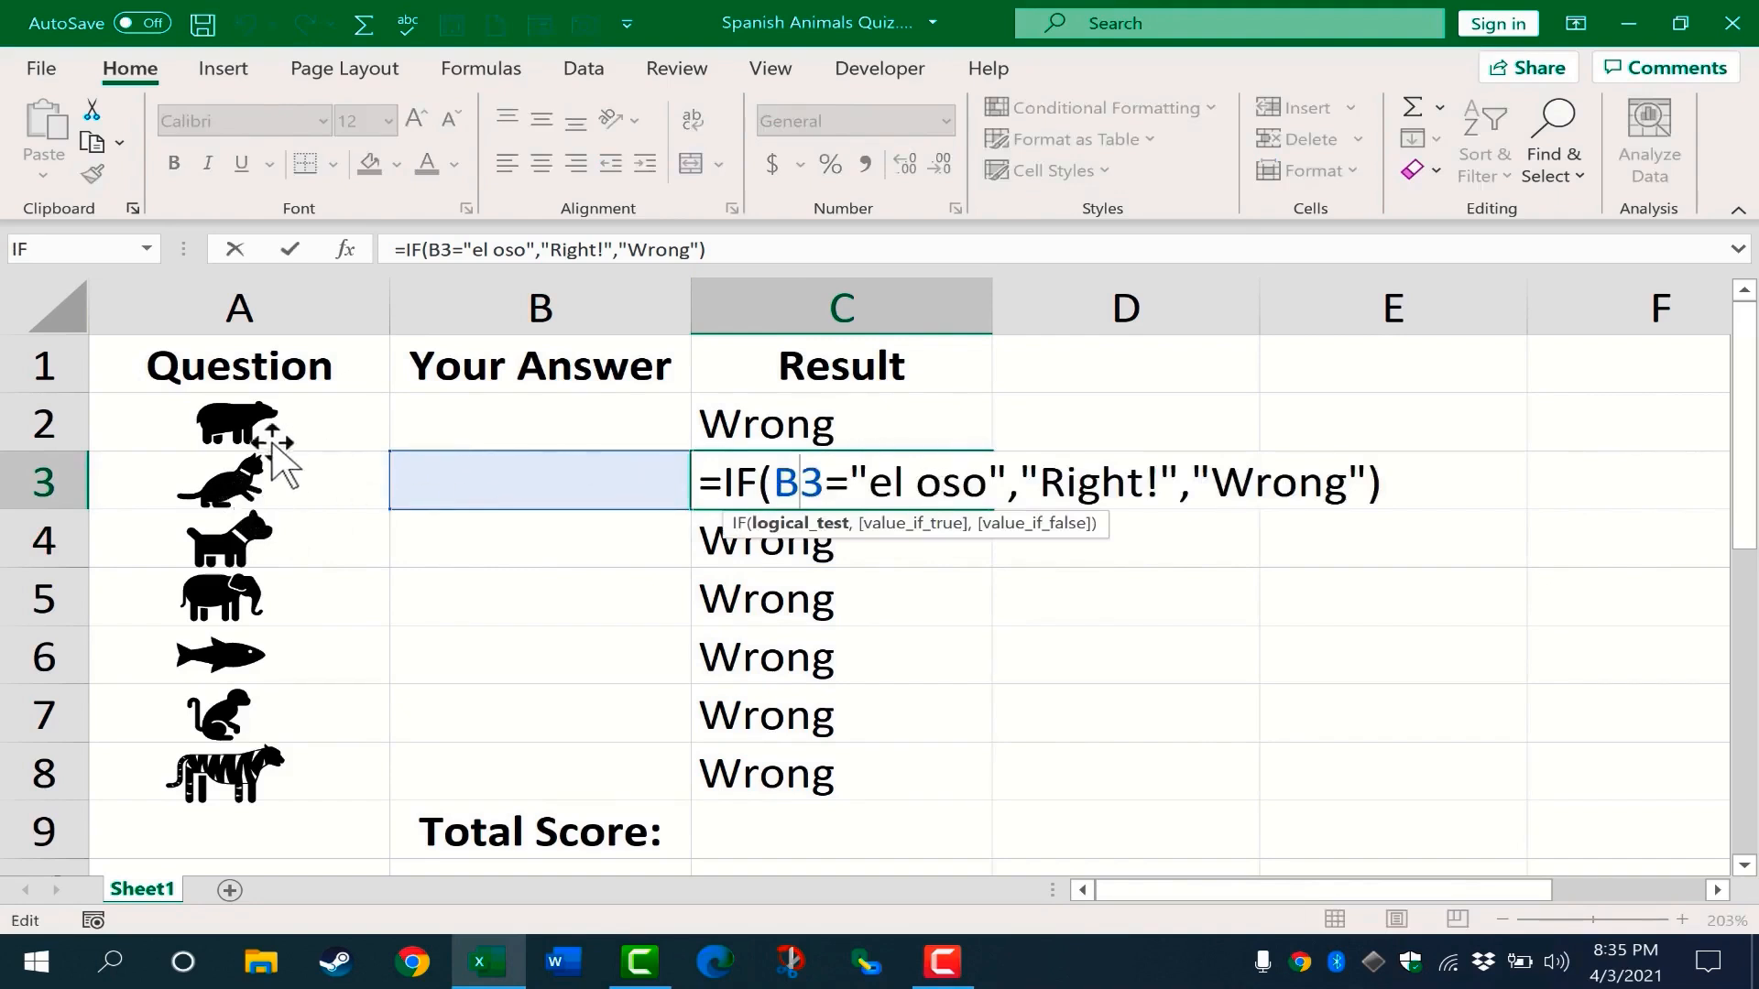
pyautogui.moveTo(871, 486); pyautogui.dragTo(997, 486)
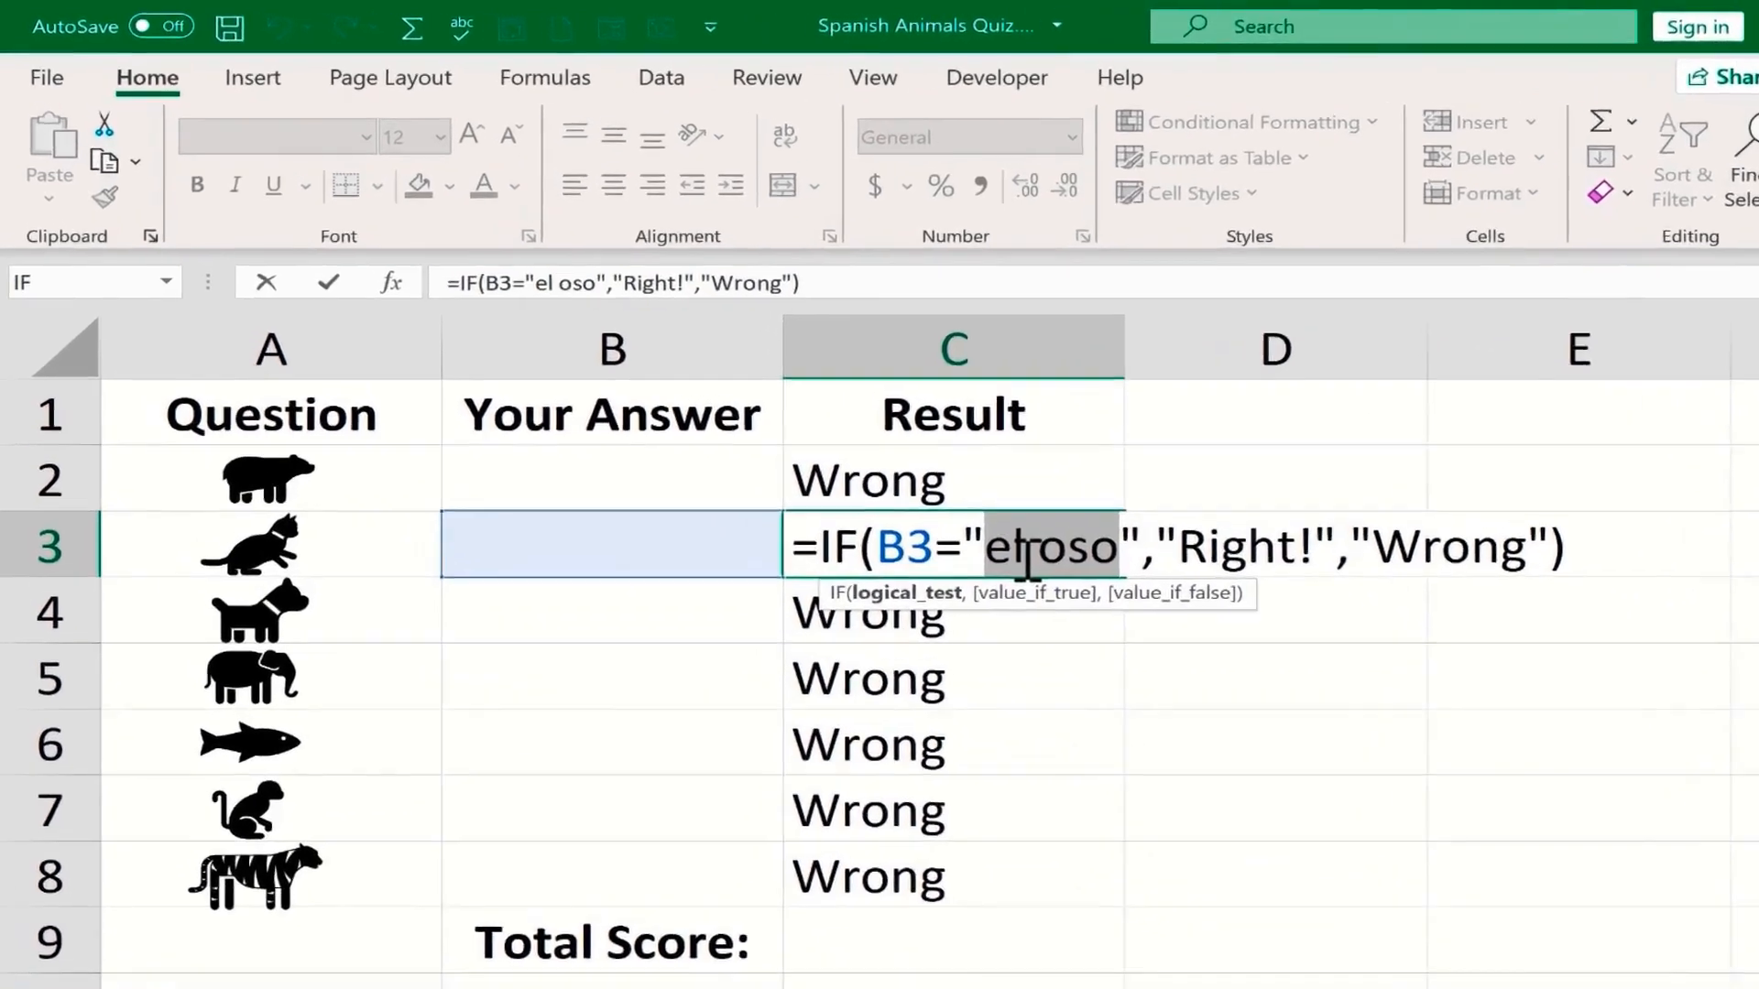
pyautogui.press('Escape')
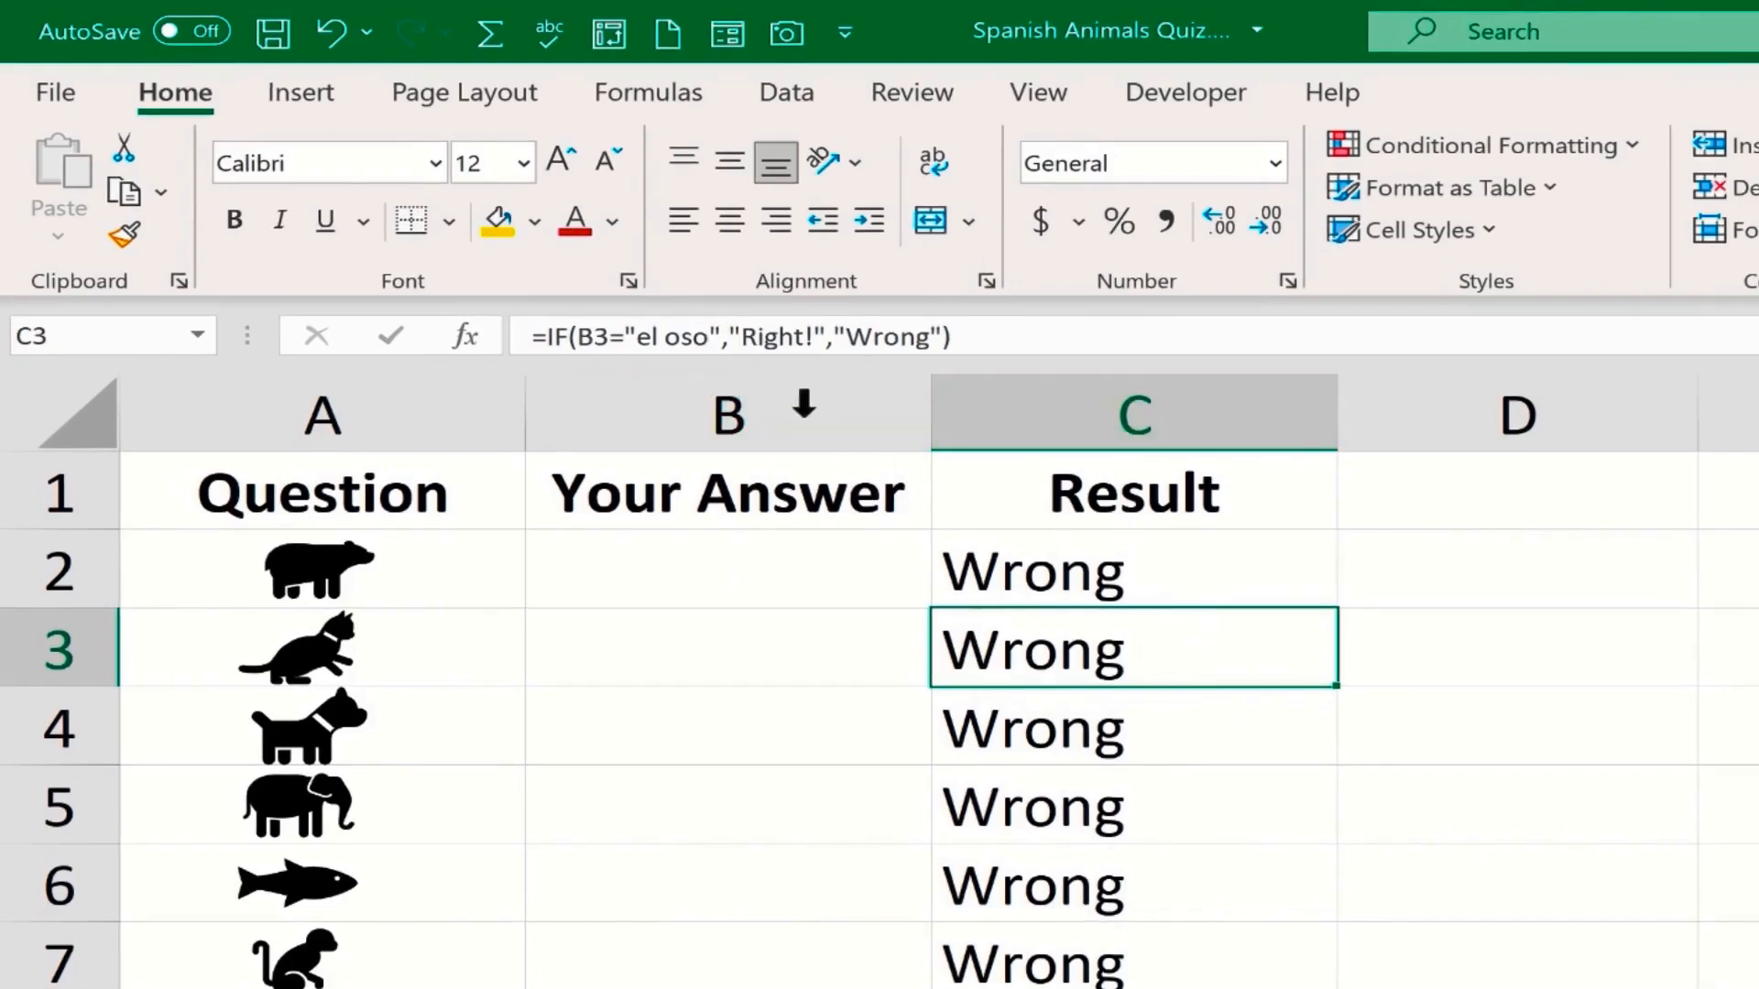
# Step: Change the expected answer in cell C3's IF formula to "el gato"
pyautogui.click(709, 338)
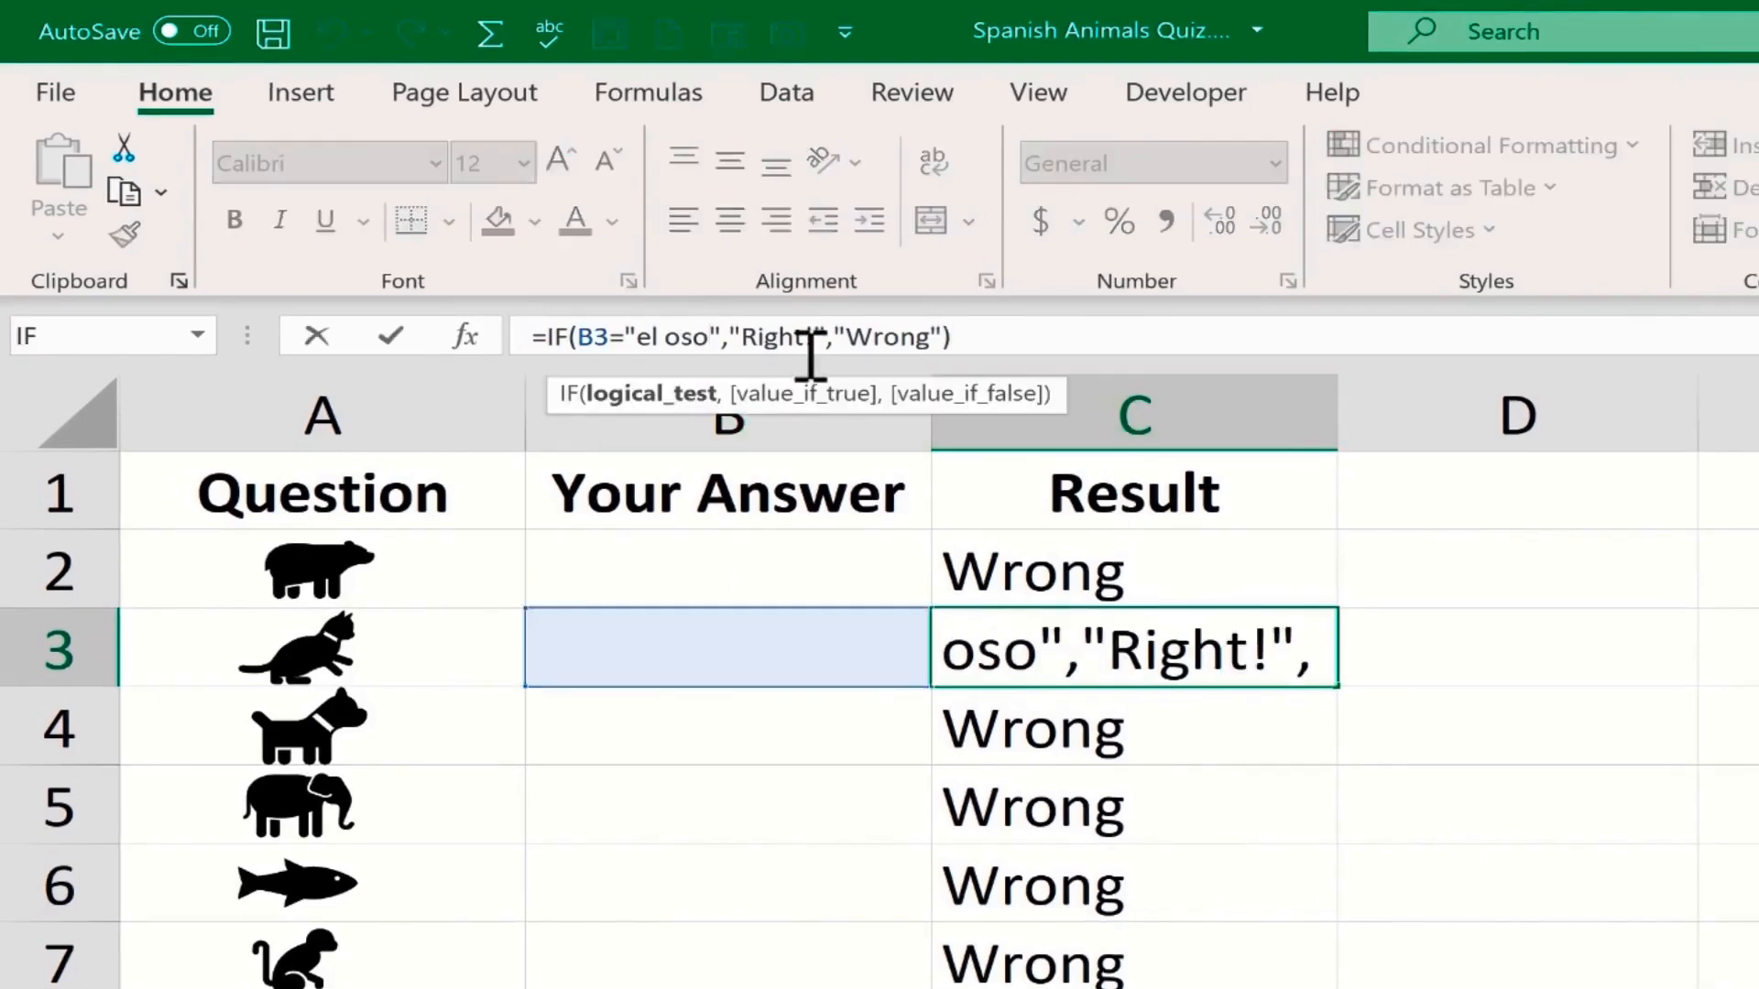
pyautogui.press('BackSpace')
pyautogui.press('BackSpace')
pyautogui.press('BackSpace')
pyautogui.press('BackSpace')
pyautogui.write('gato')
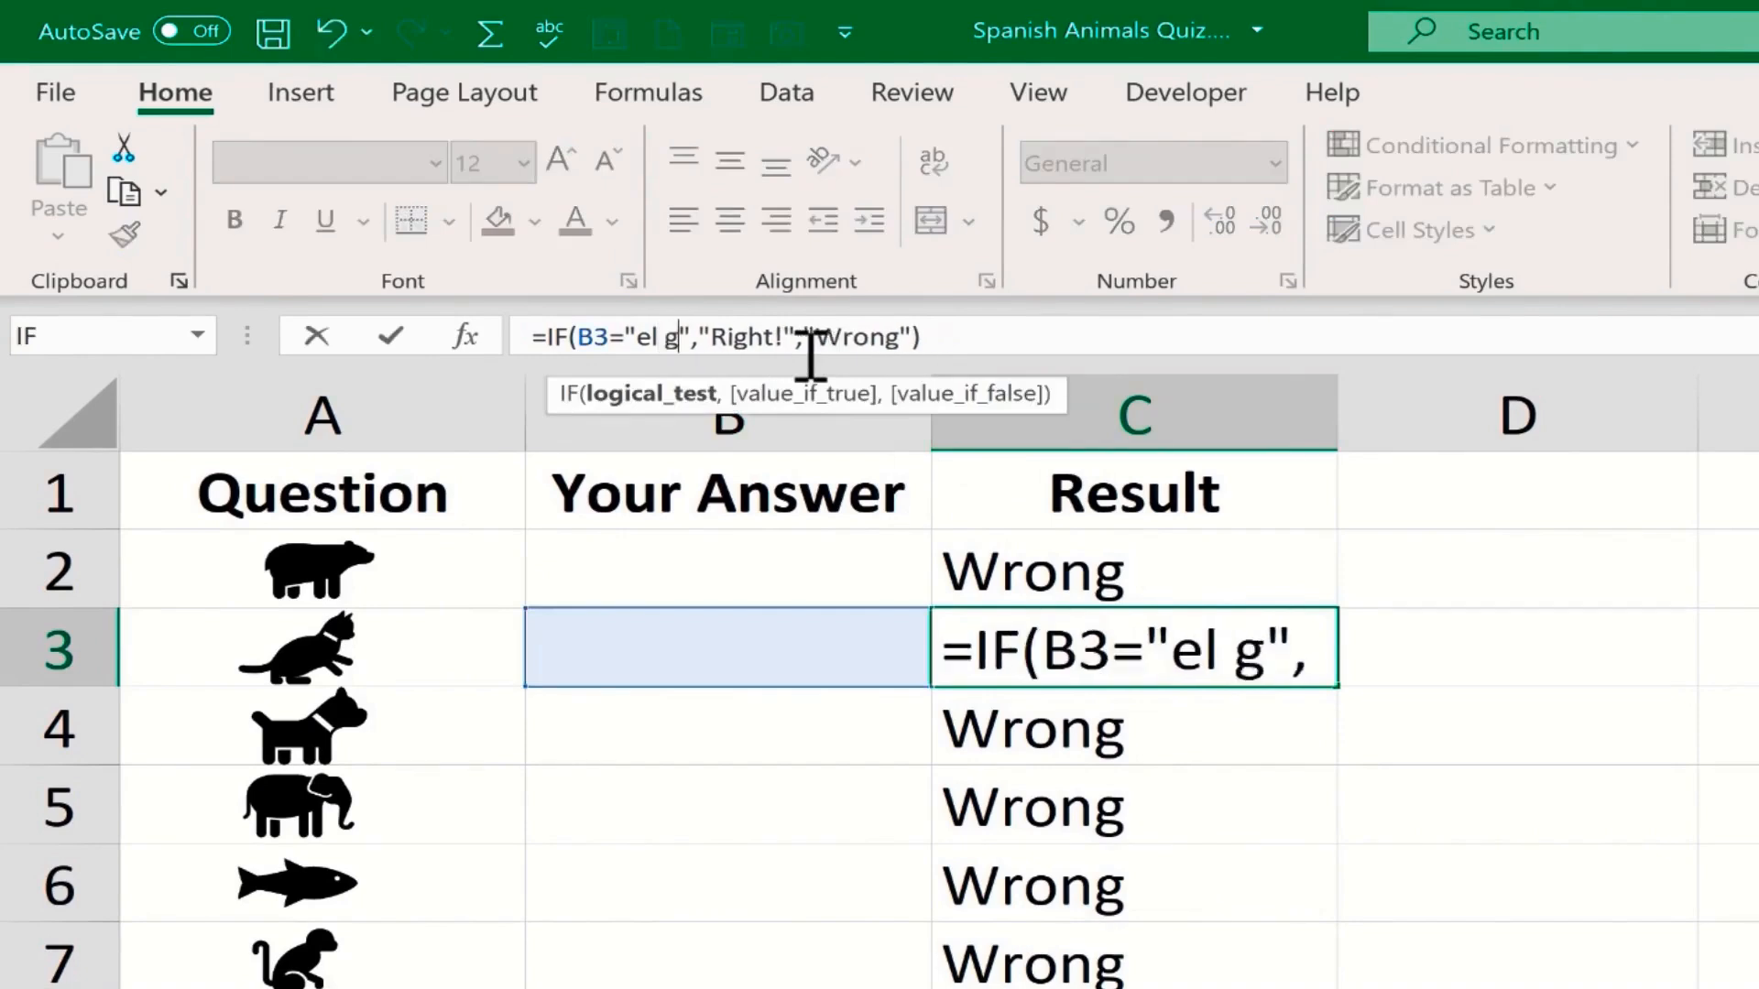
pyautogui.press('Return')
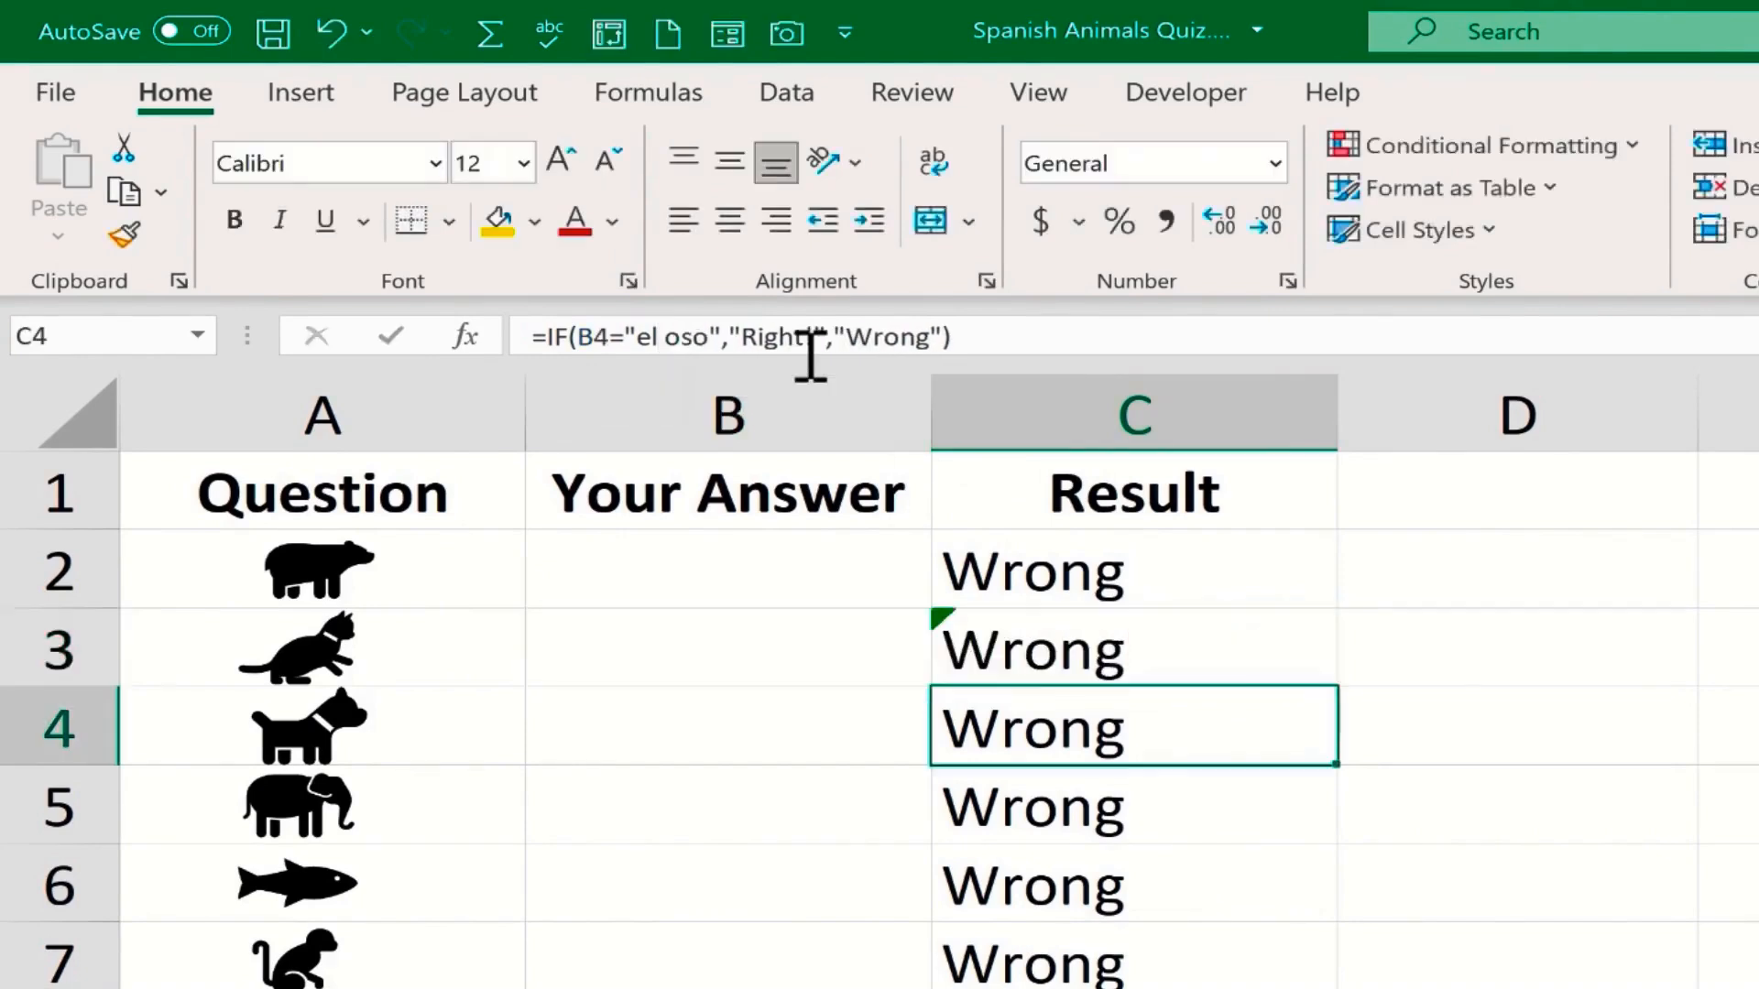
# Step: Test the cat question by entering "el gato" as the answer in cell B3
pyautogui.click(708, 646)
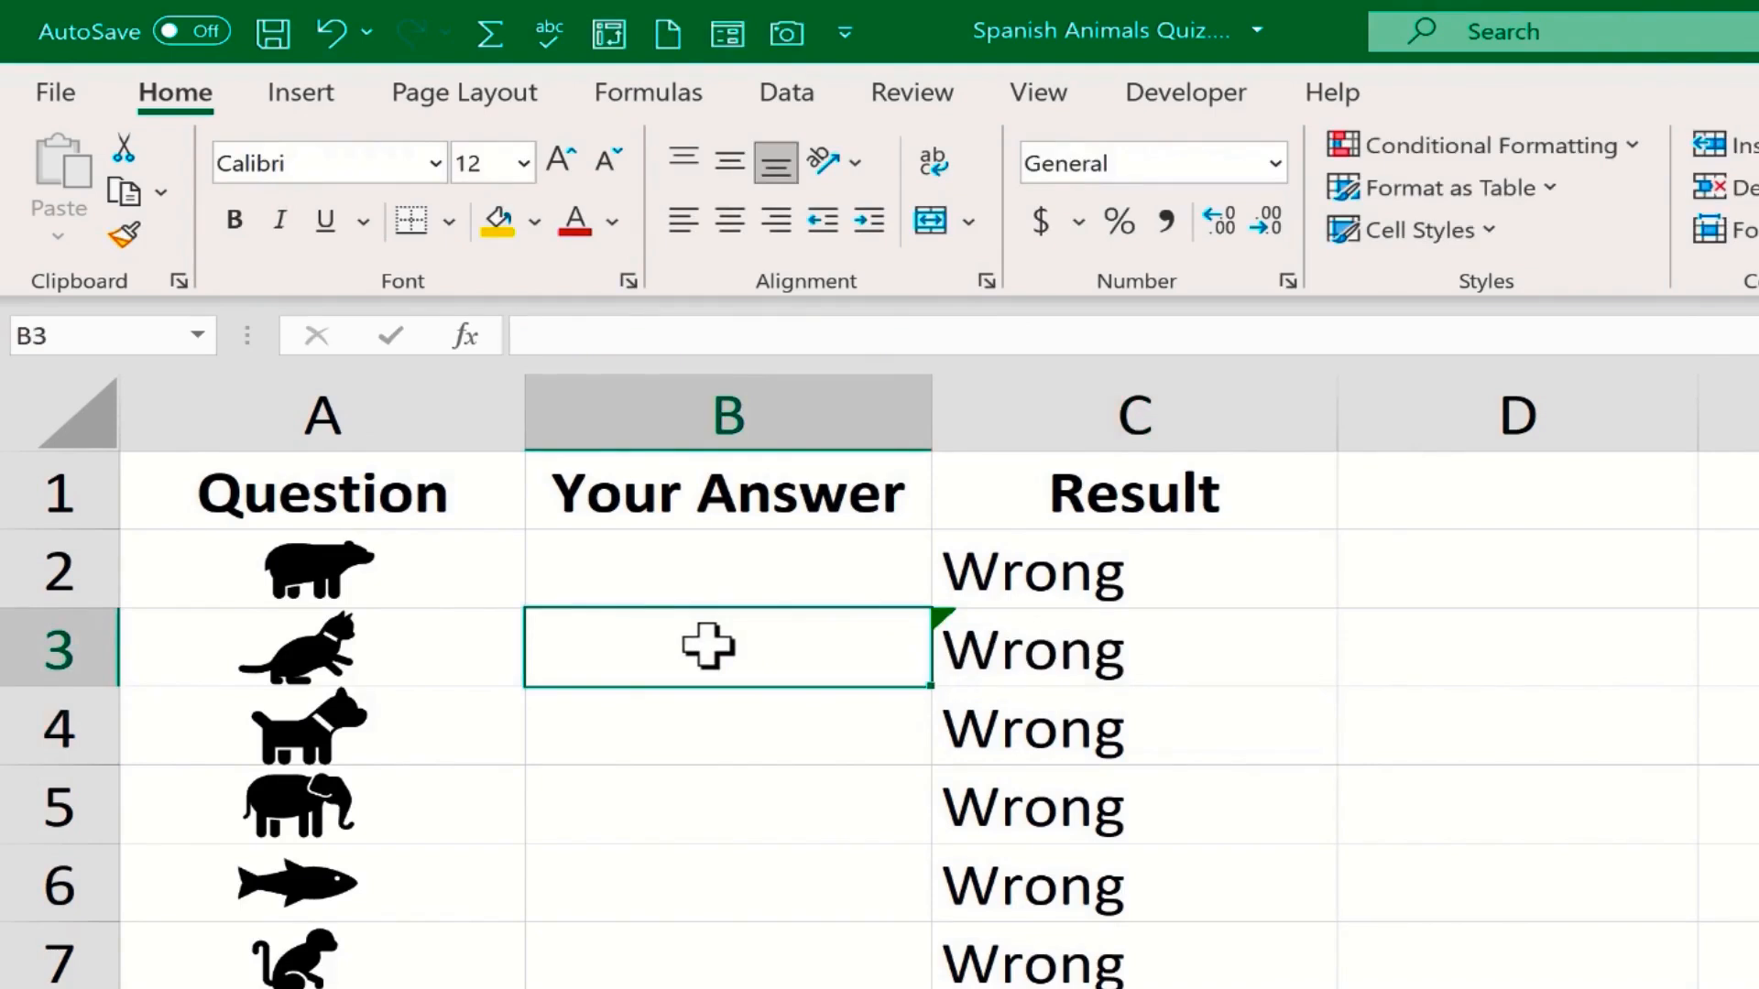
pyautogui.write('el gato')
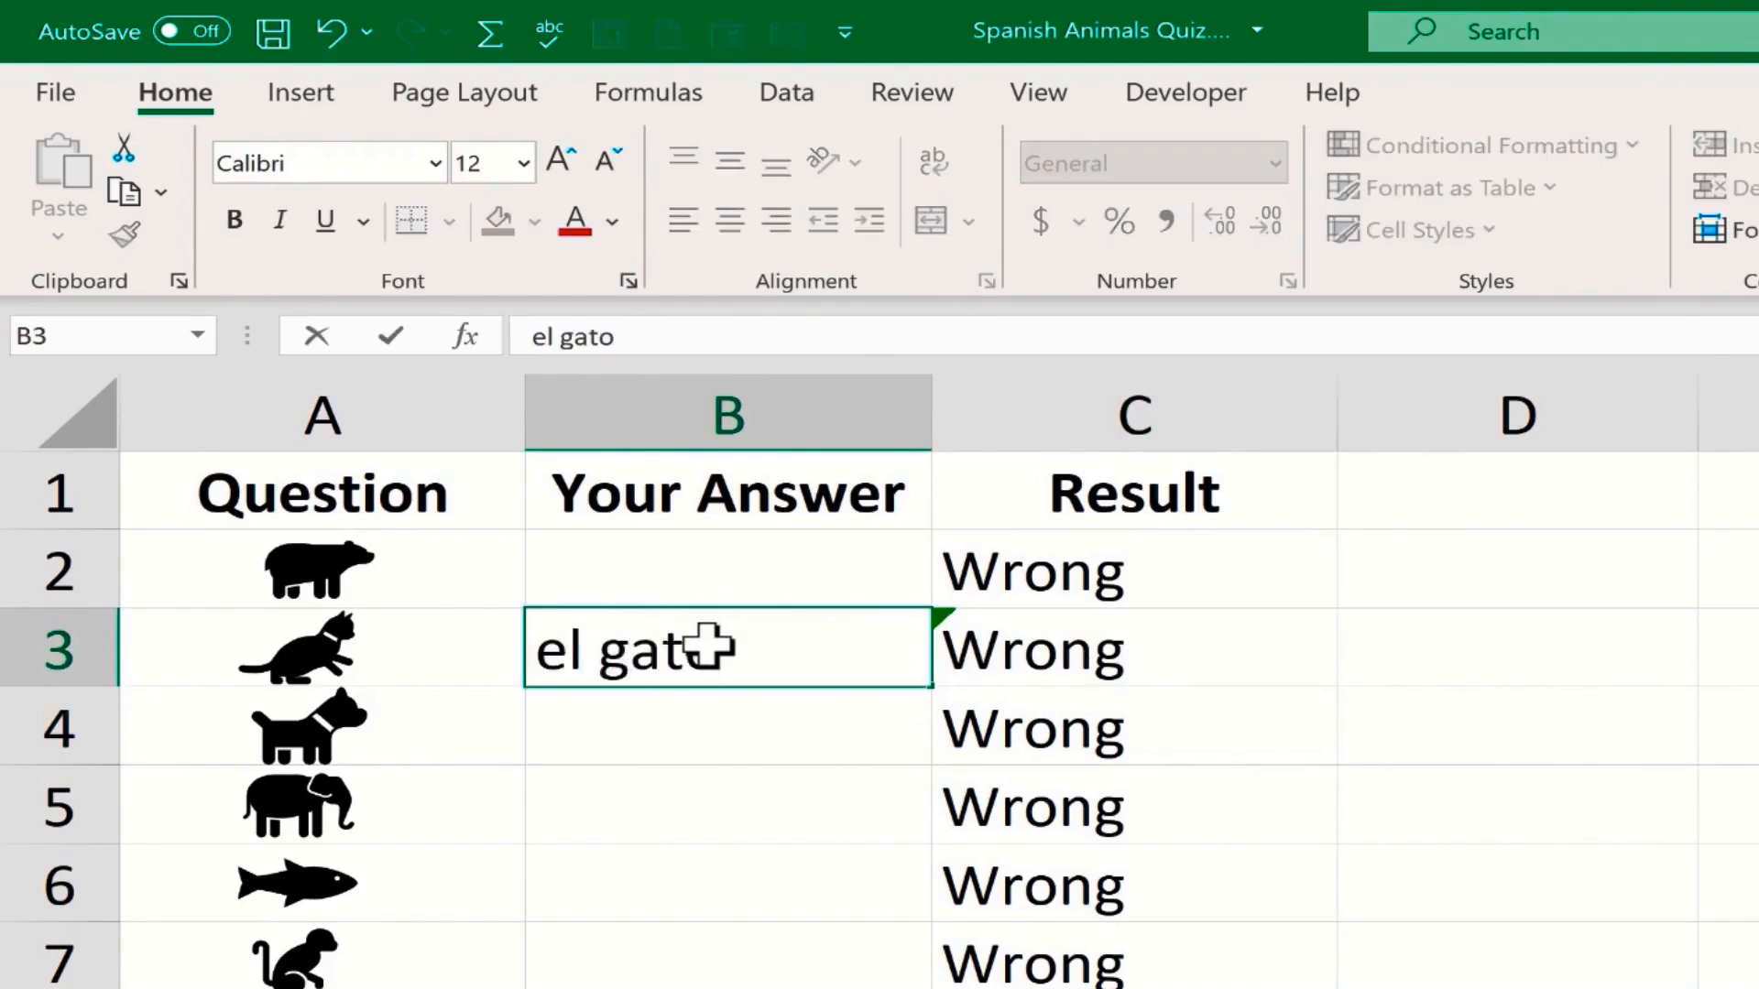
pyautogui.press('Return')
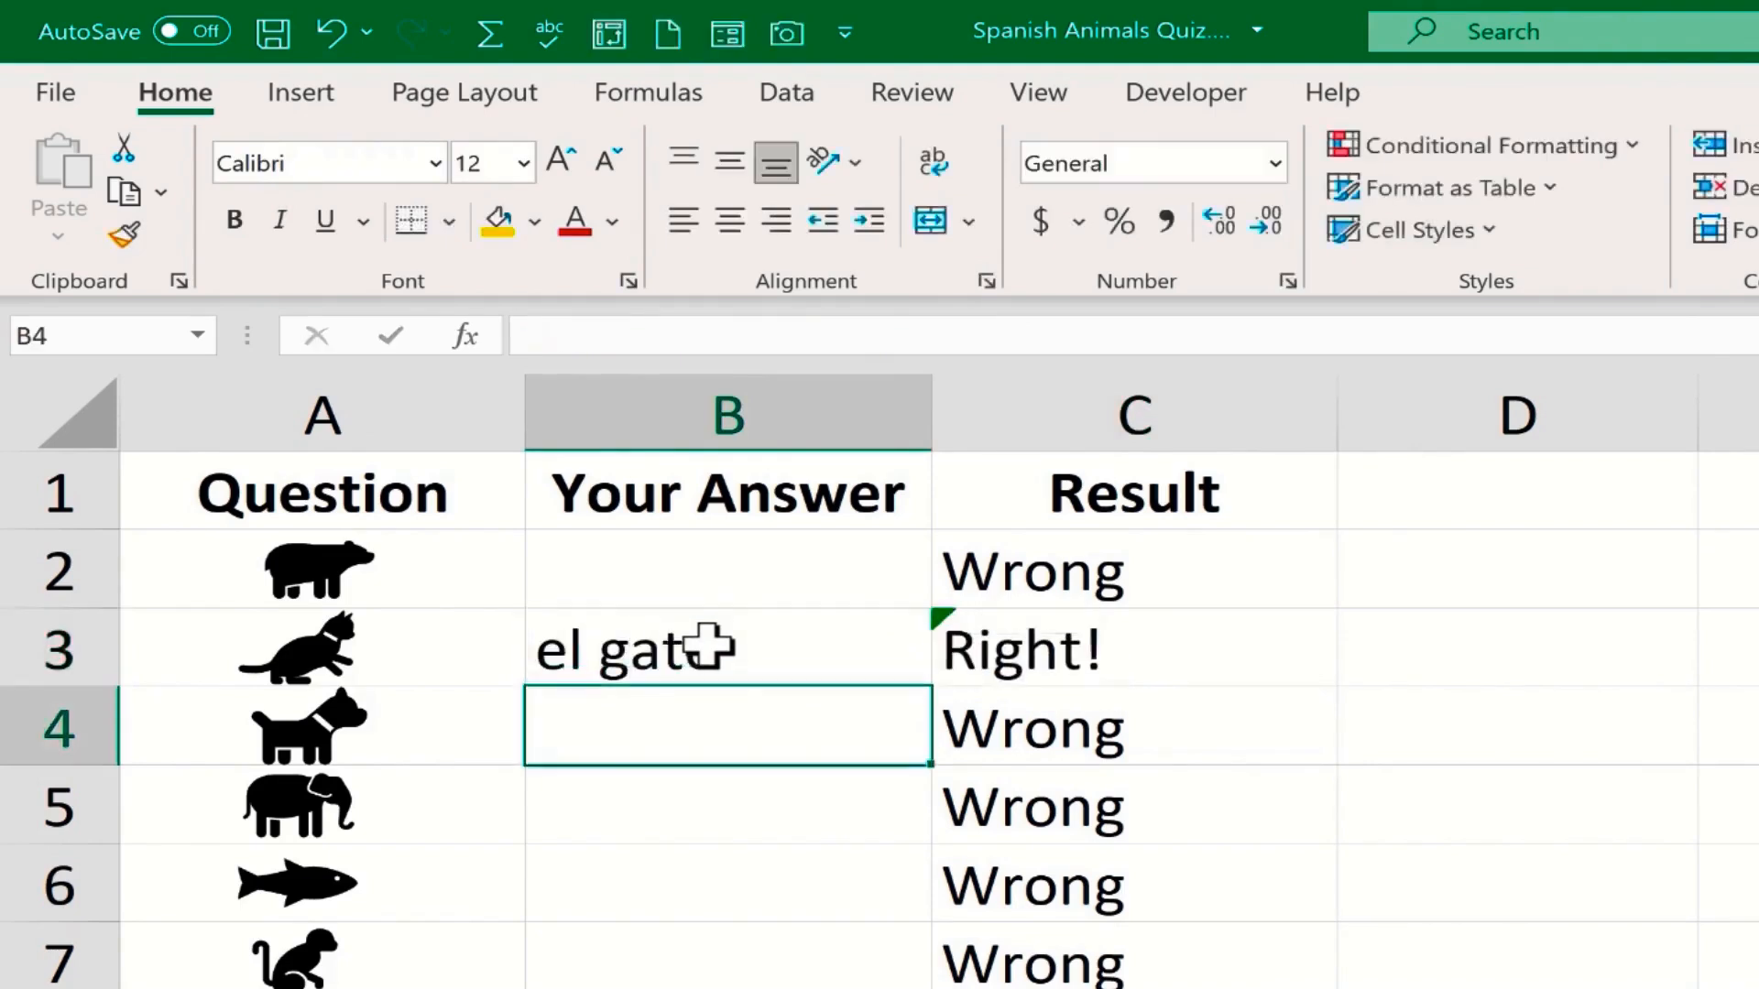
# Step: Change the expected answer in C4's formula to "el perro" and replace "oso" in the formulas below with each row's animal
pyautogui.click(1109, 742)
pyautogui.doubleClick(1104, 737)
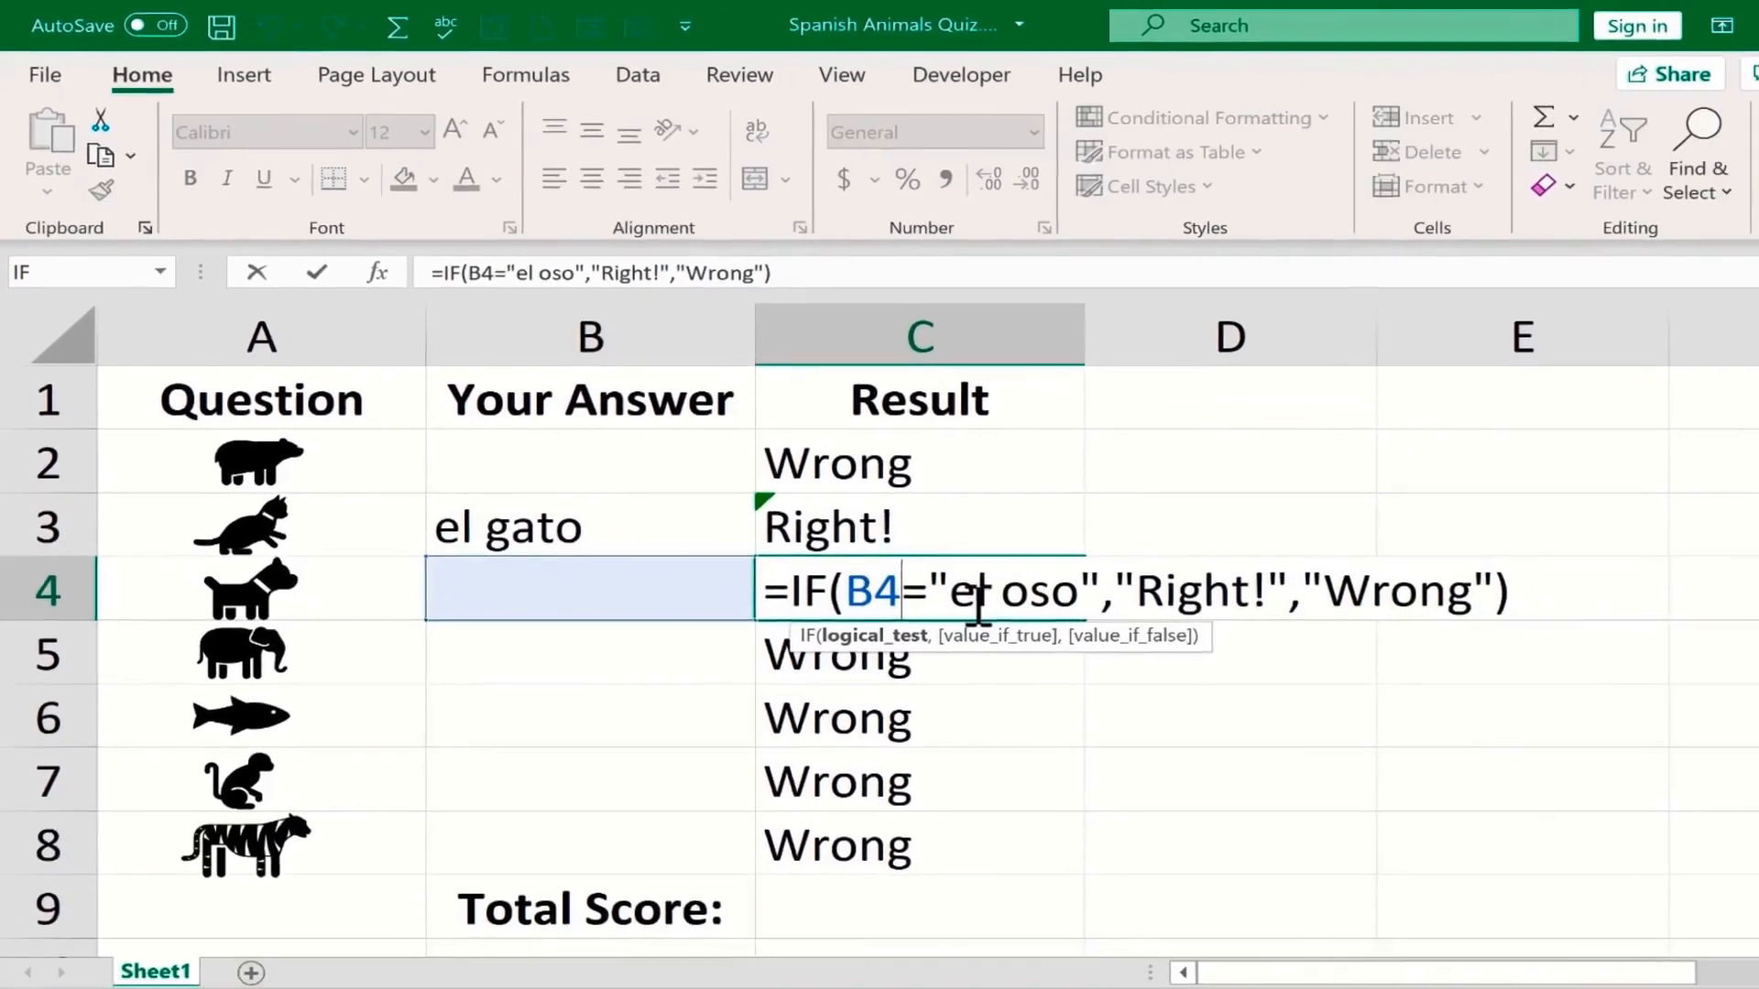
pyautogui.moveTo(1228, 737); pyautogui.dragTo(1338, 733)
pyautogui.write('pe')
pyautogui.press('Return')
pyautogui.doubleClick(550, 269)
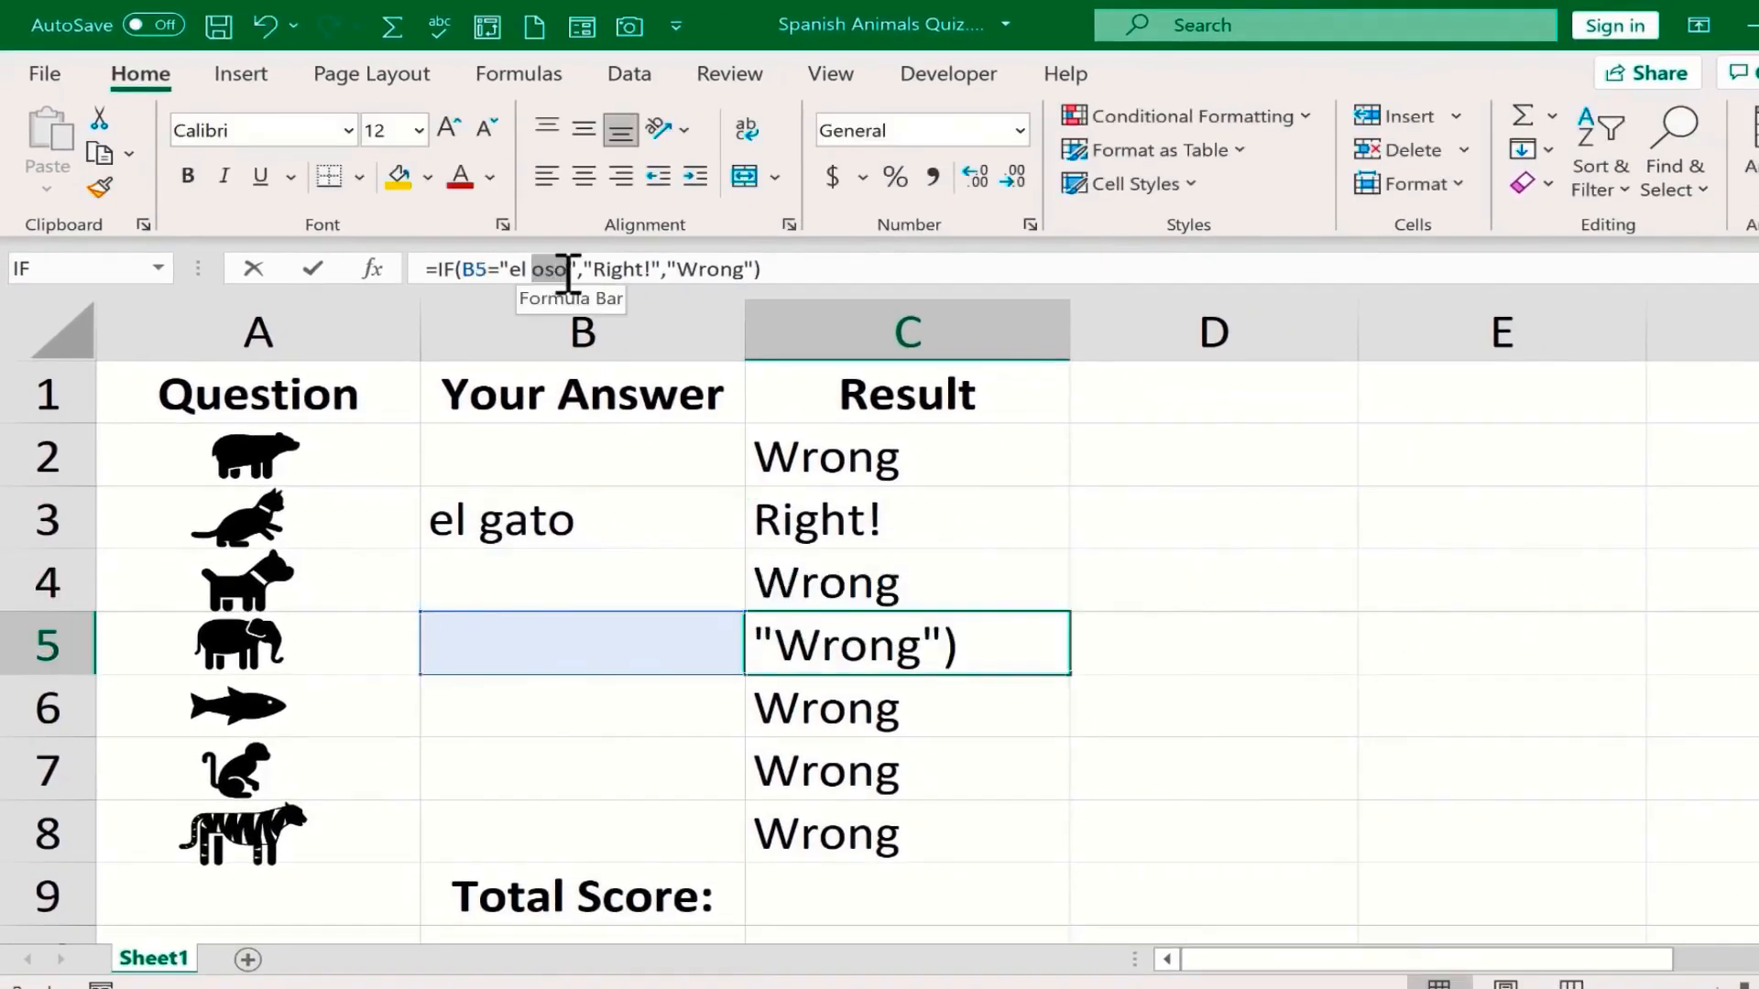
pyautogui.press('Return')
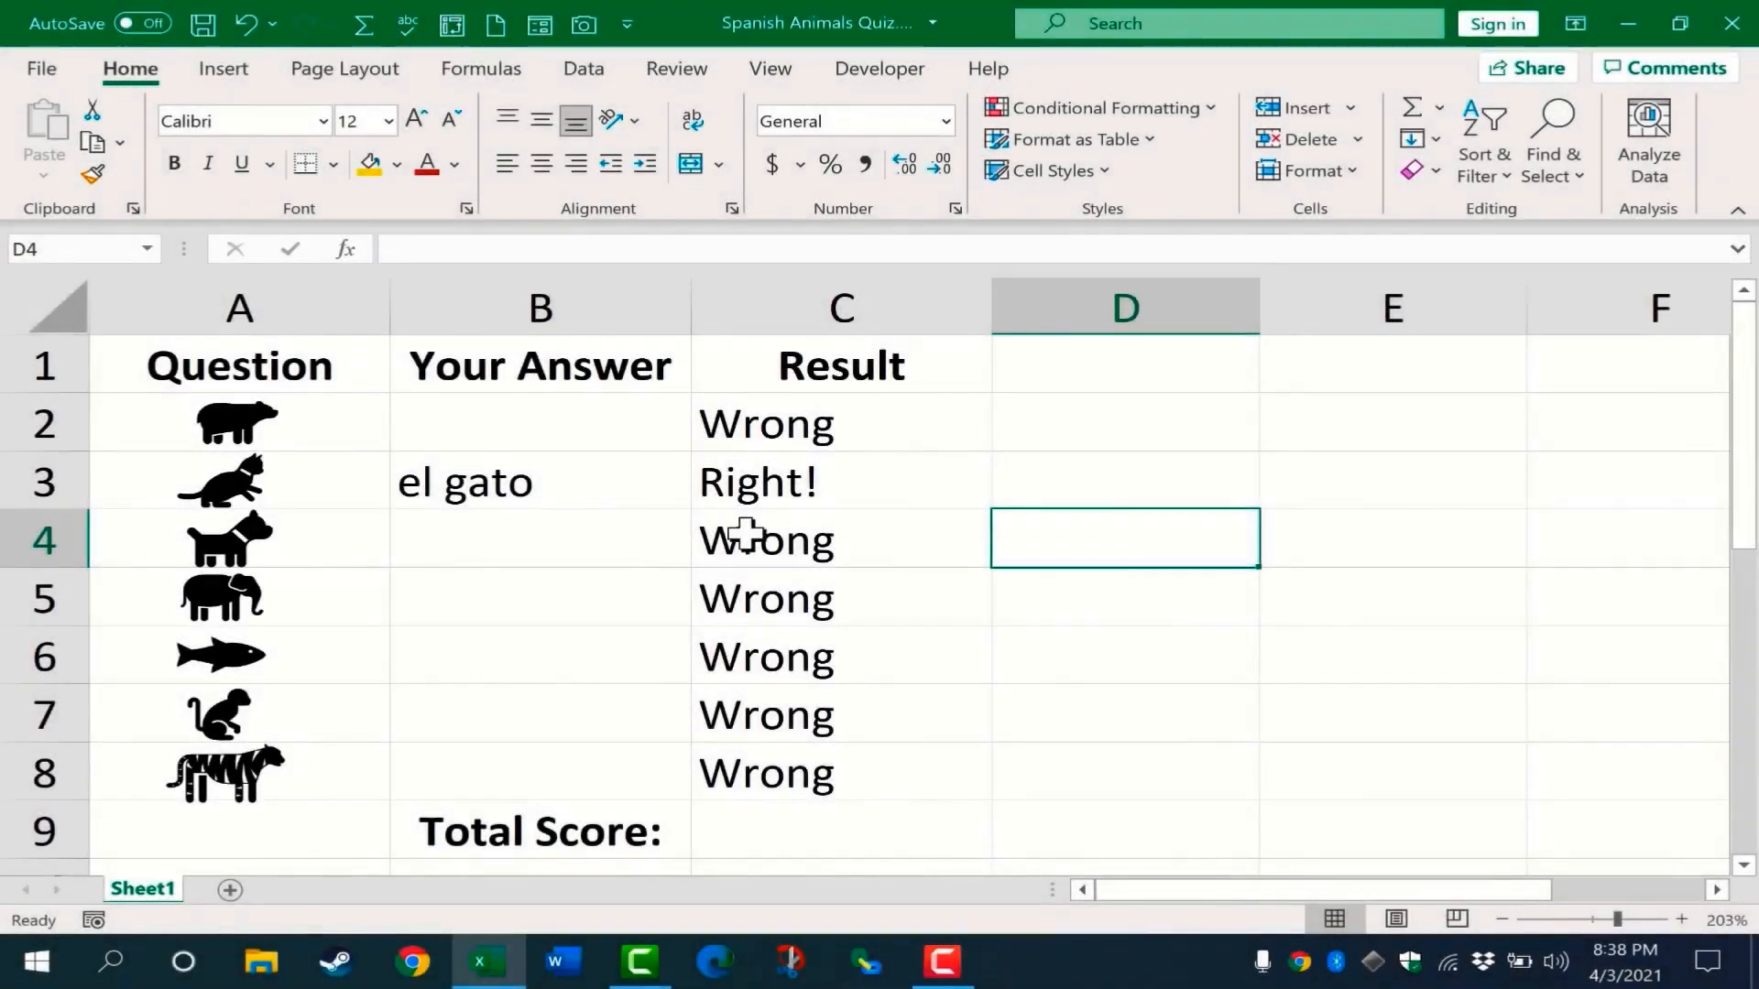
# Step: Test the formulas by answering "el perro" in B4, "el pez" in B6 and the incorrect "saf" in B7
pyautogui.click(545, 541)
pyautogui.write('el perro')
pyautogui.press('Return')
pyautogui.press('Return')
pyautogui.write('el pez')
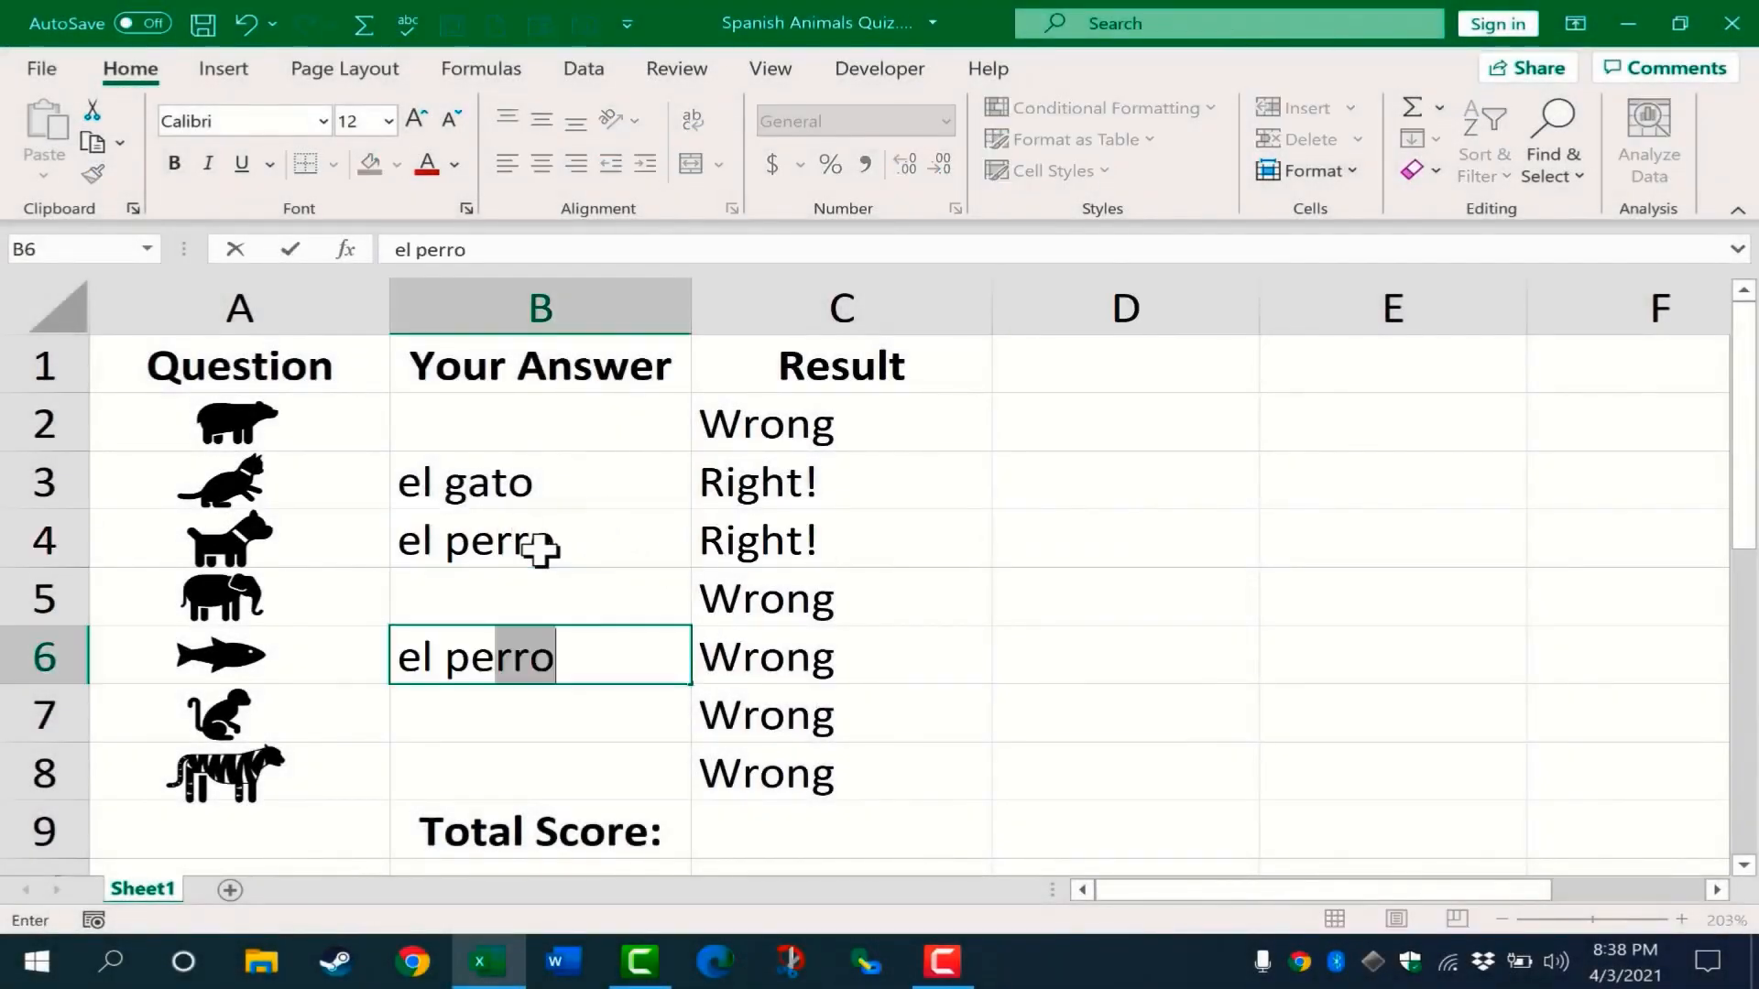
pyautogui.press('Return')
pyautogui.write('saf')
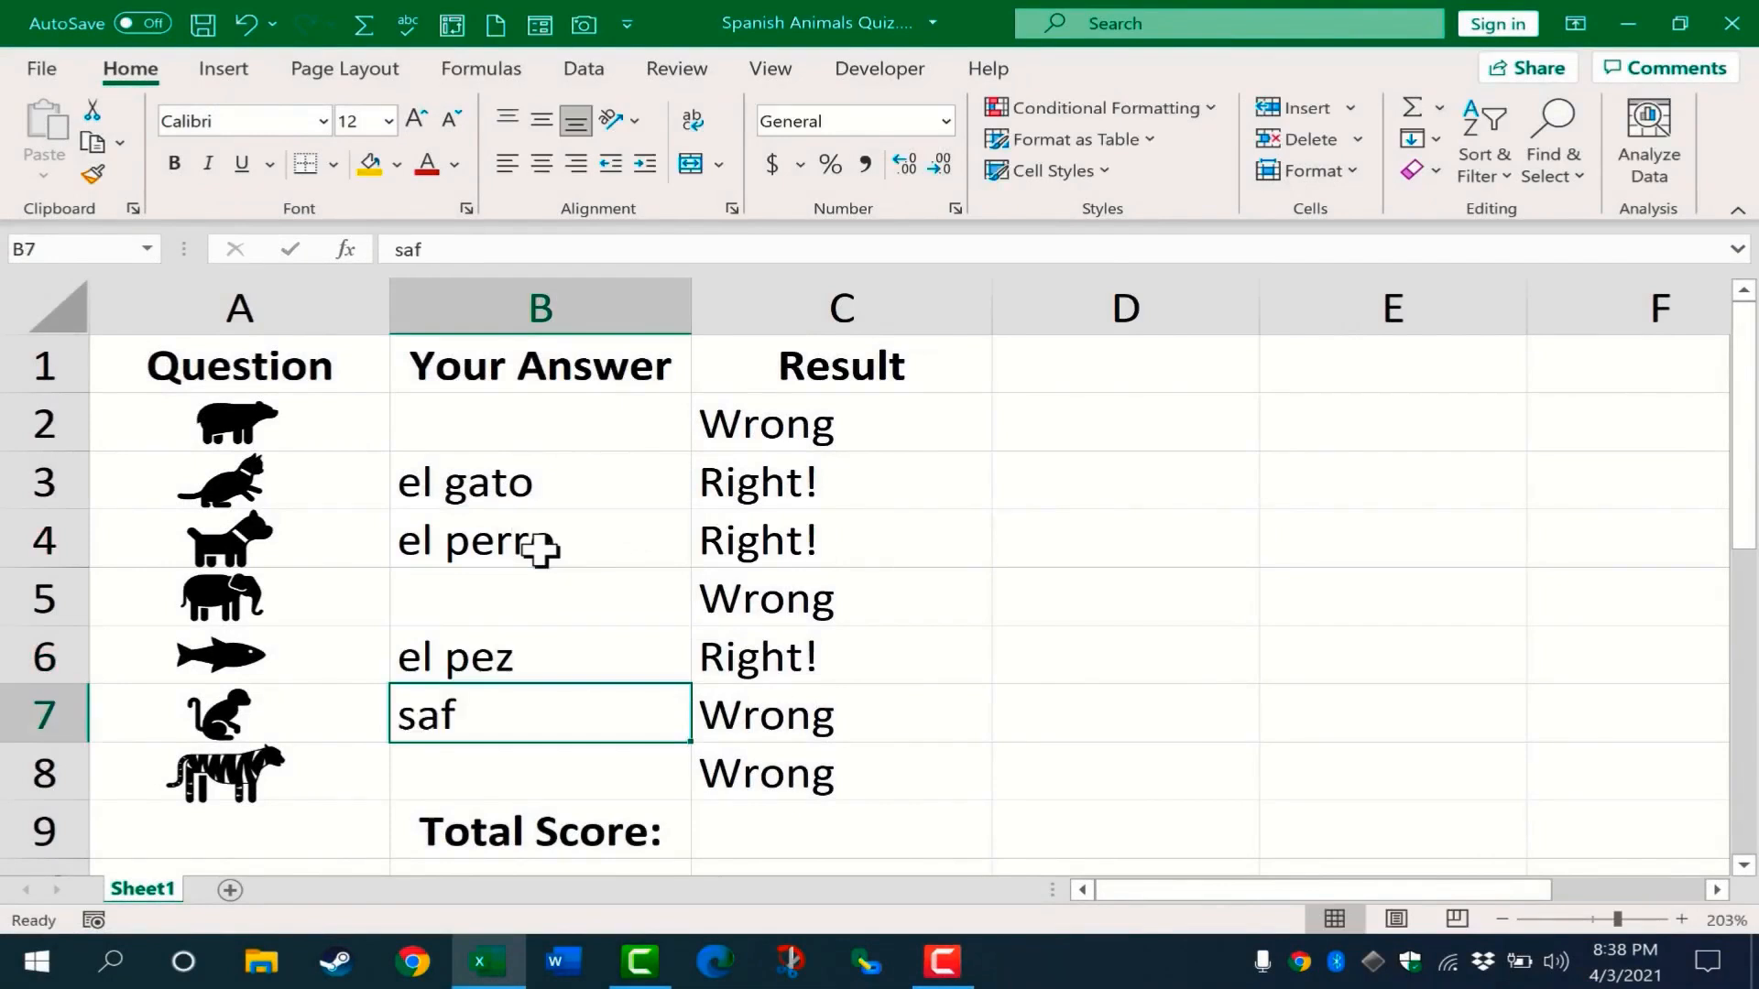
# Step: Answer the monkey question in B7 with "el mono" and the tiger question in B8 with "el tigre"
pyautogui.click(539, 548)
pyautogui.press('Down')
pyautogui.press('Down')
pyautogui.press('Down')
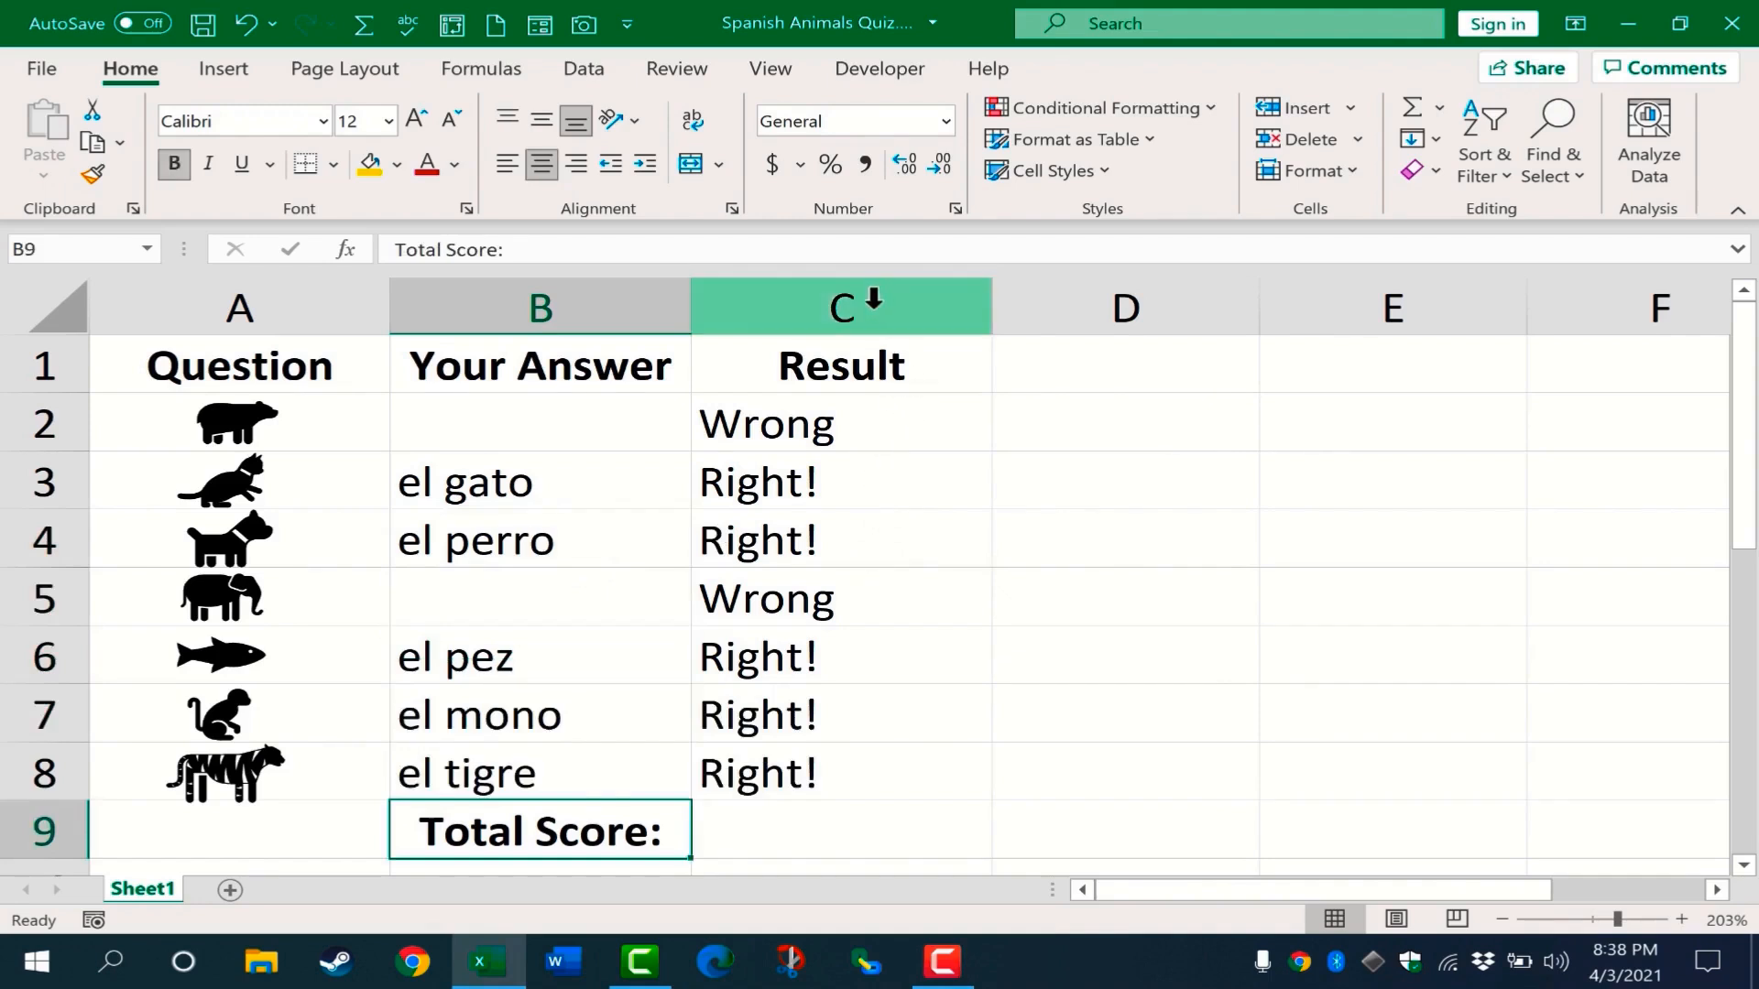
# Step: Add conditional formatting to column C that shows cells containing "Right!" with Green Fill with Dark Green Text
pyautogui.click(863, 305)
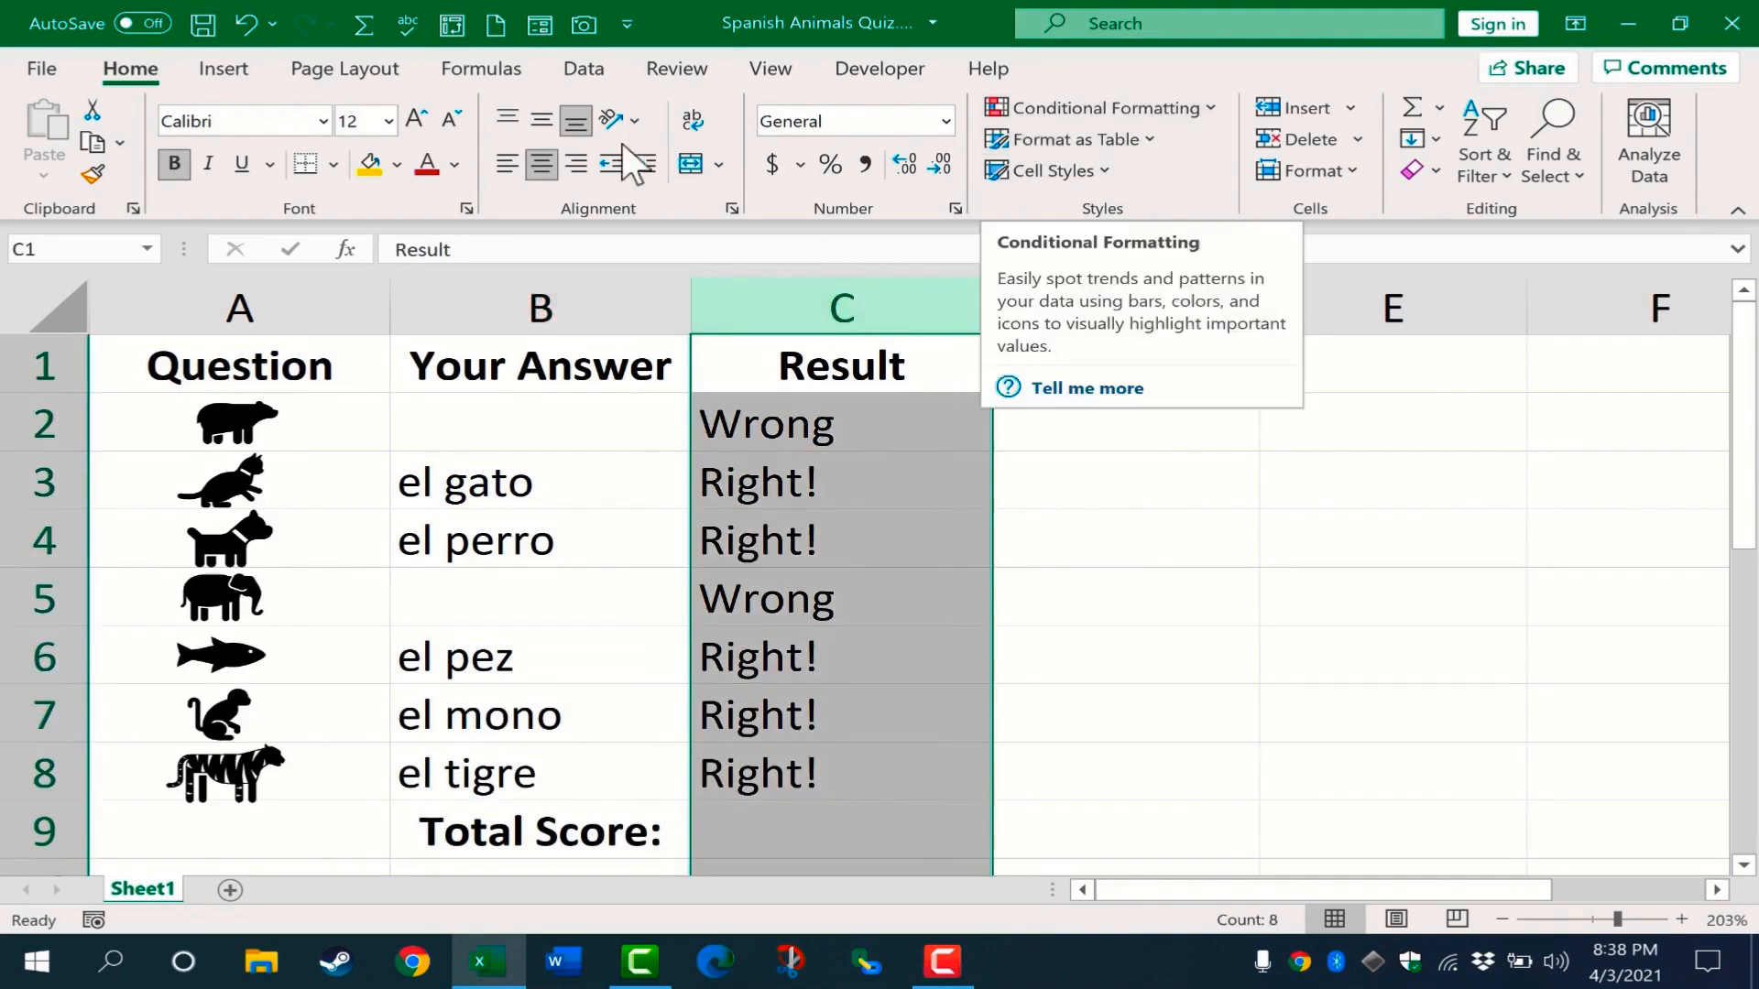
pyautogui.click(1074, 108)
pyautogui.moveTo(1098, 157)
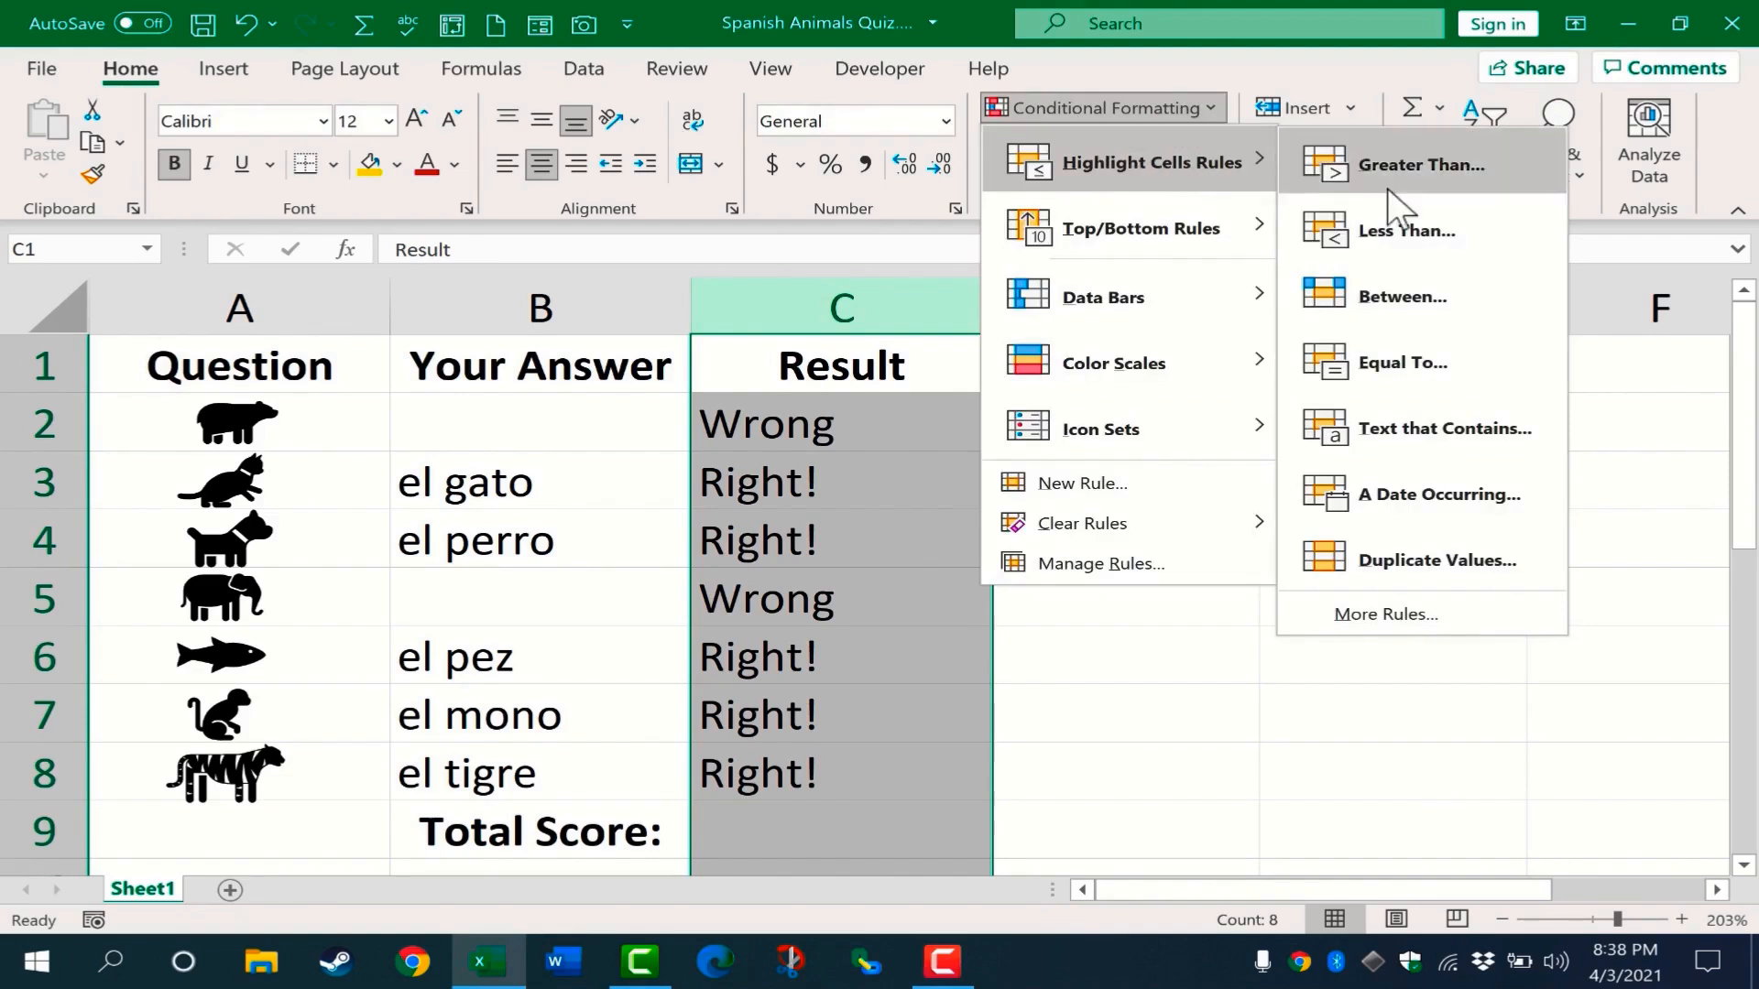
pyautogui.click(1440, 427)
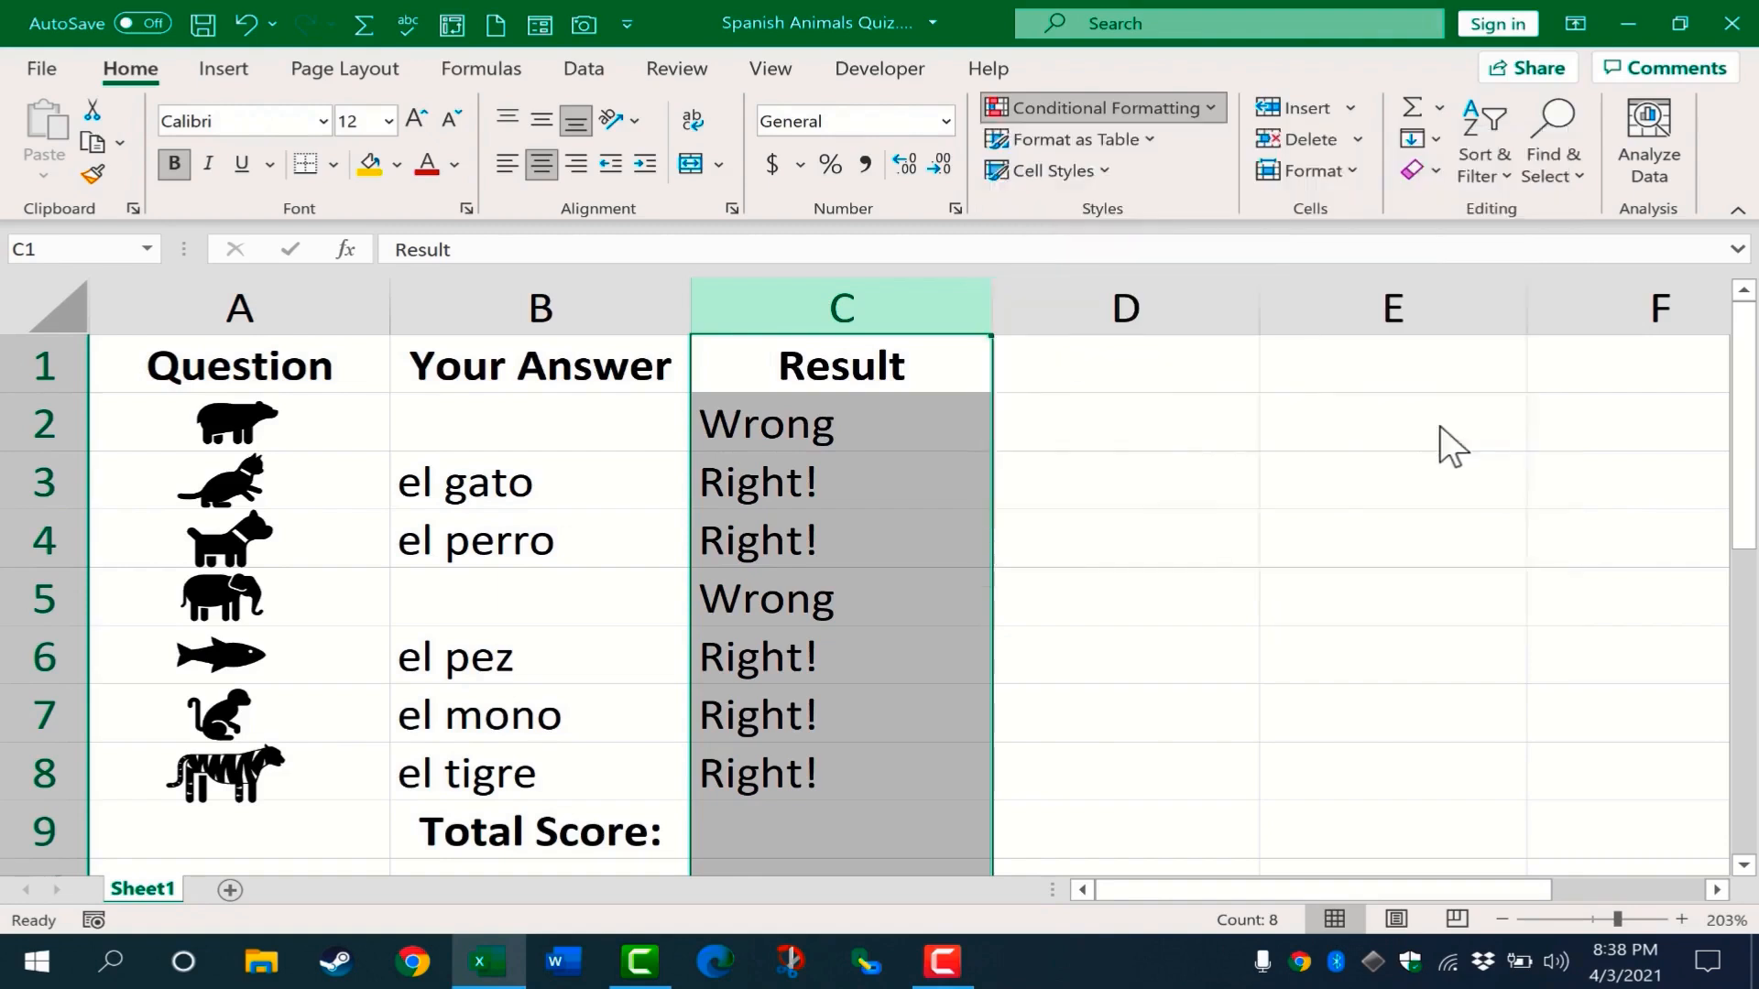
pyautogui.write('Right')
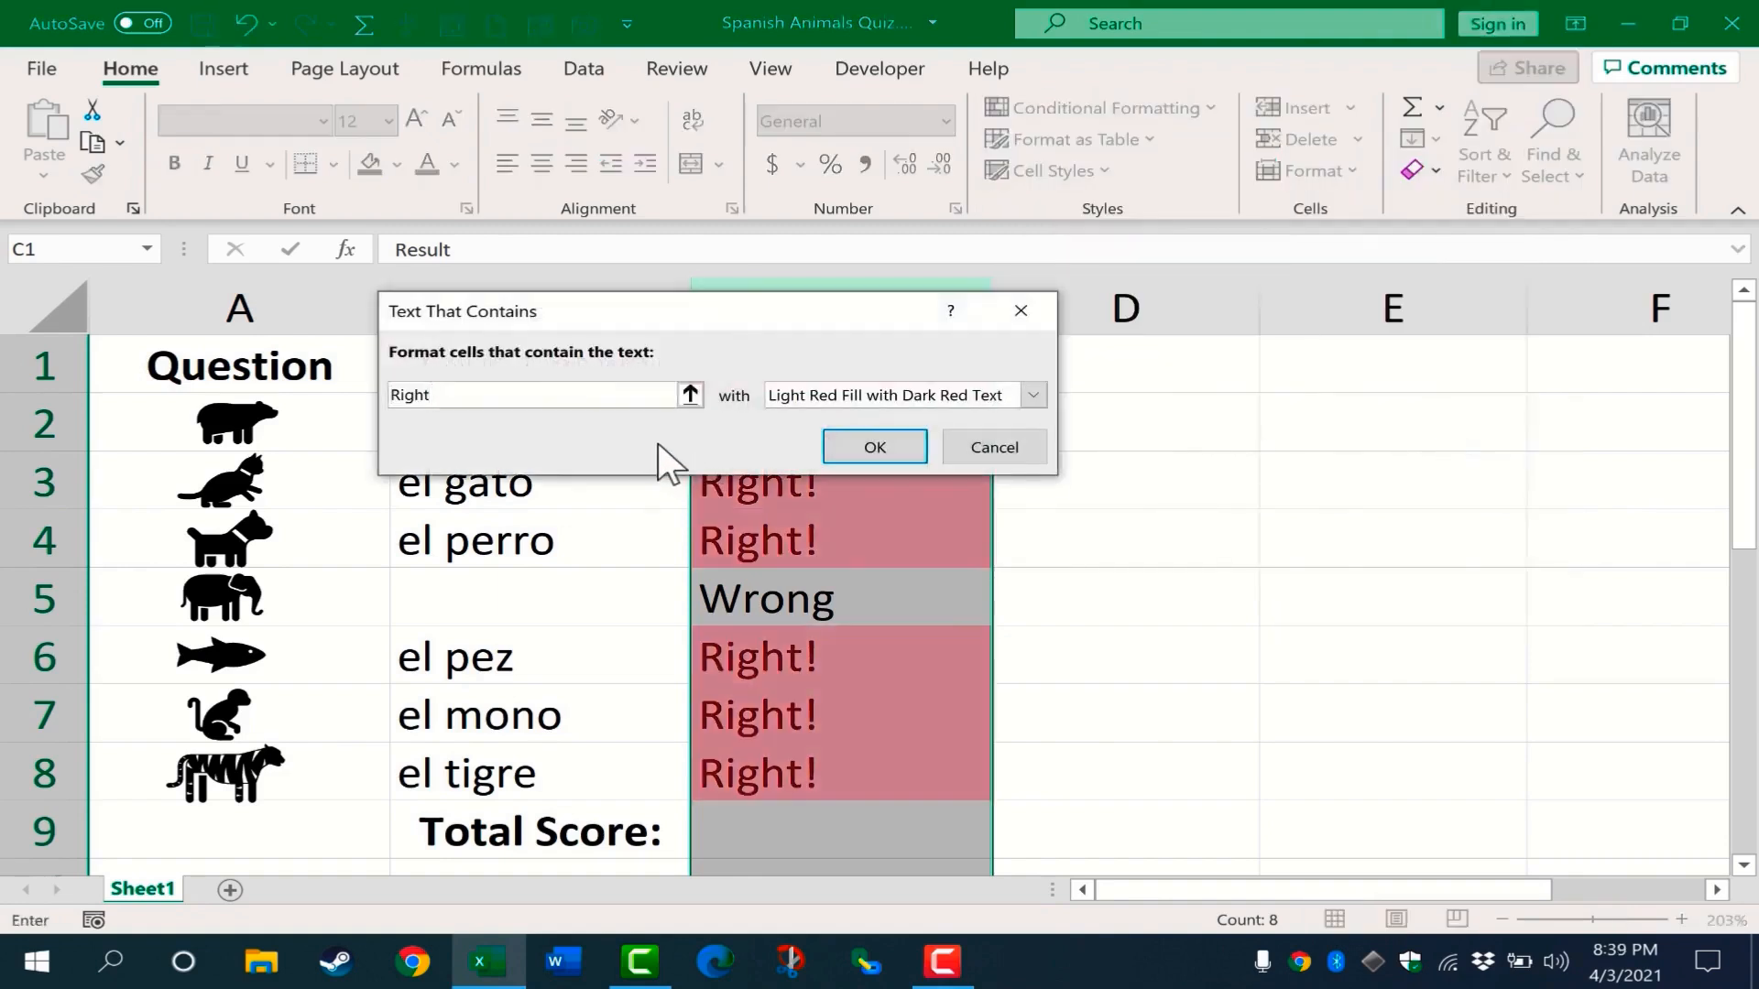
pyautogui.write('!')
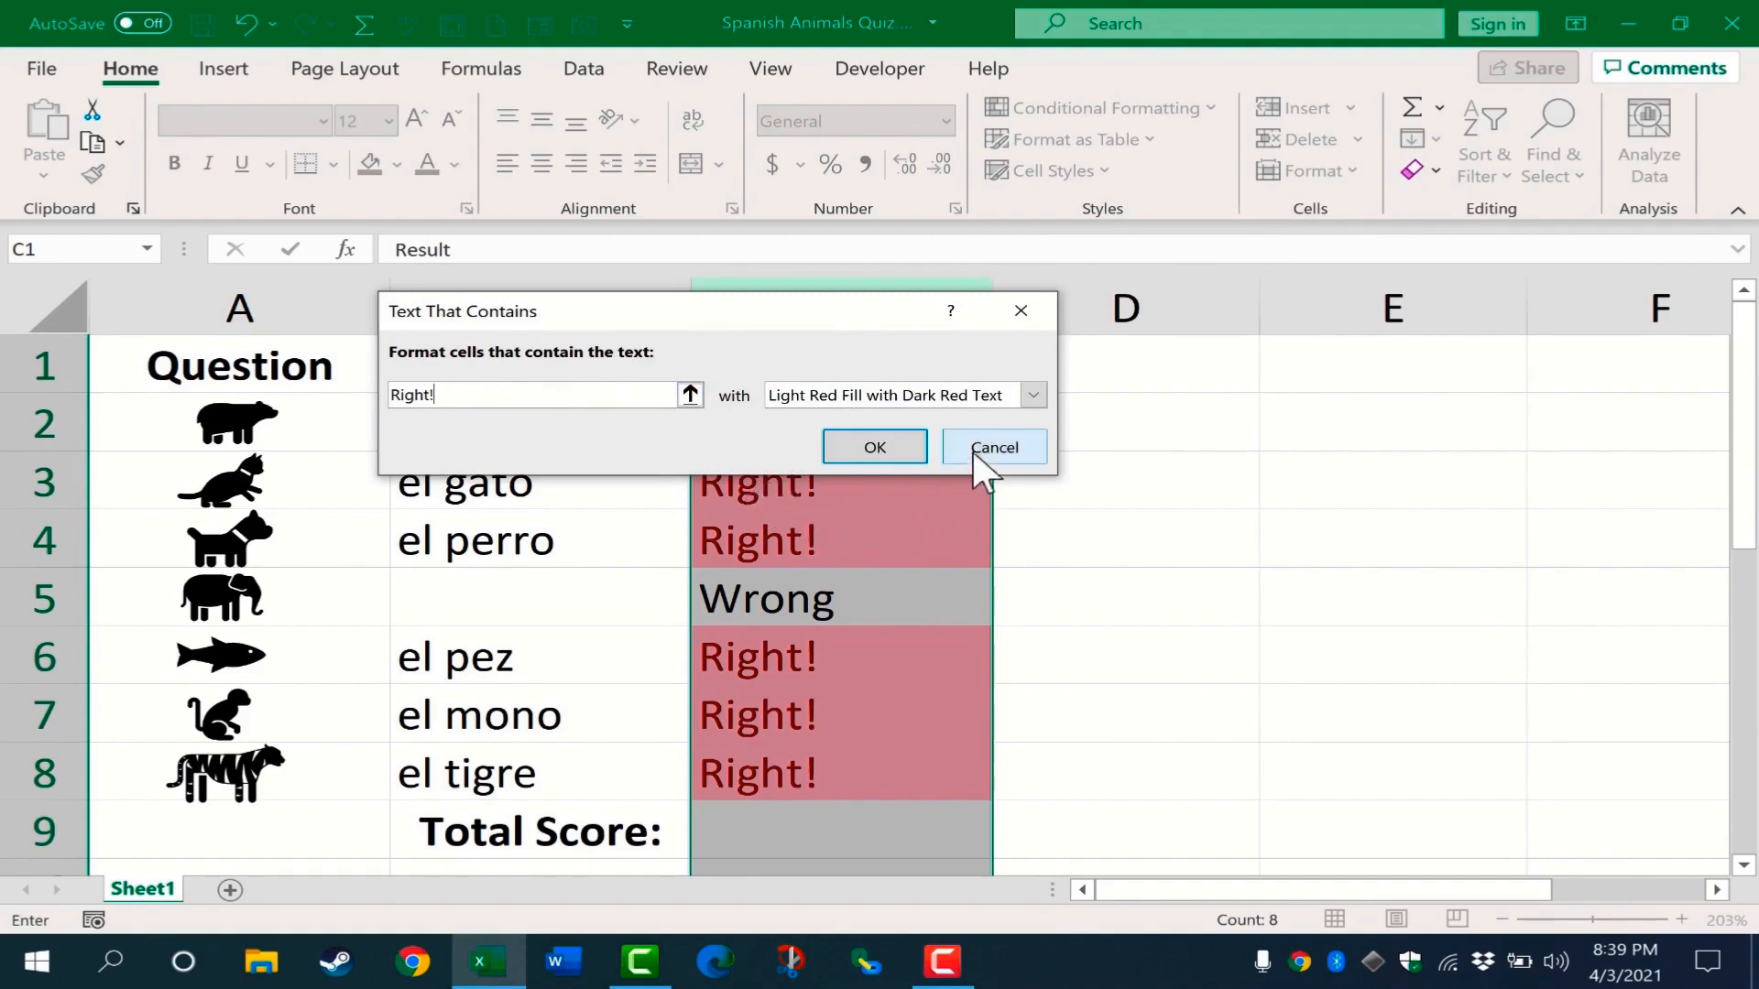
pyautogui.click(1029, 394)
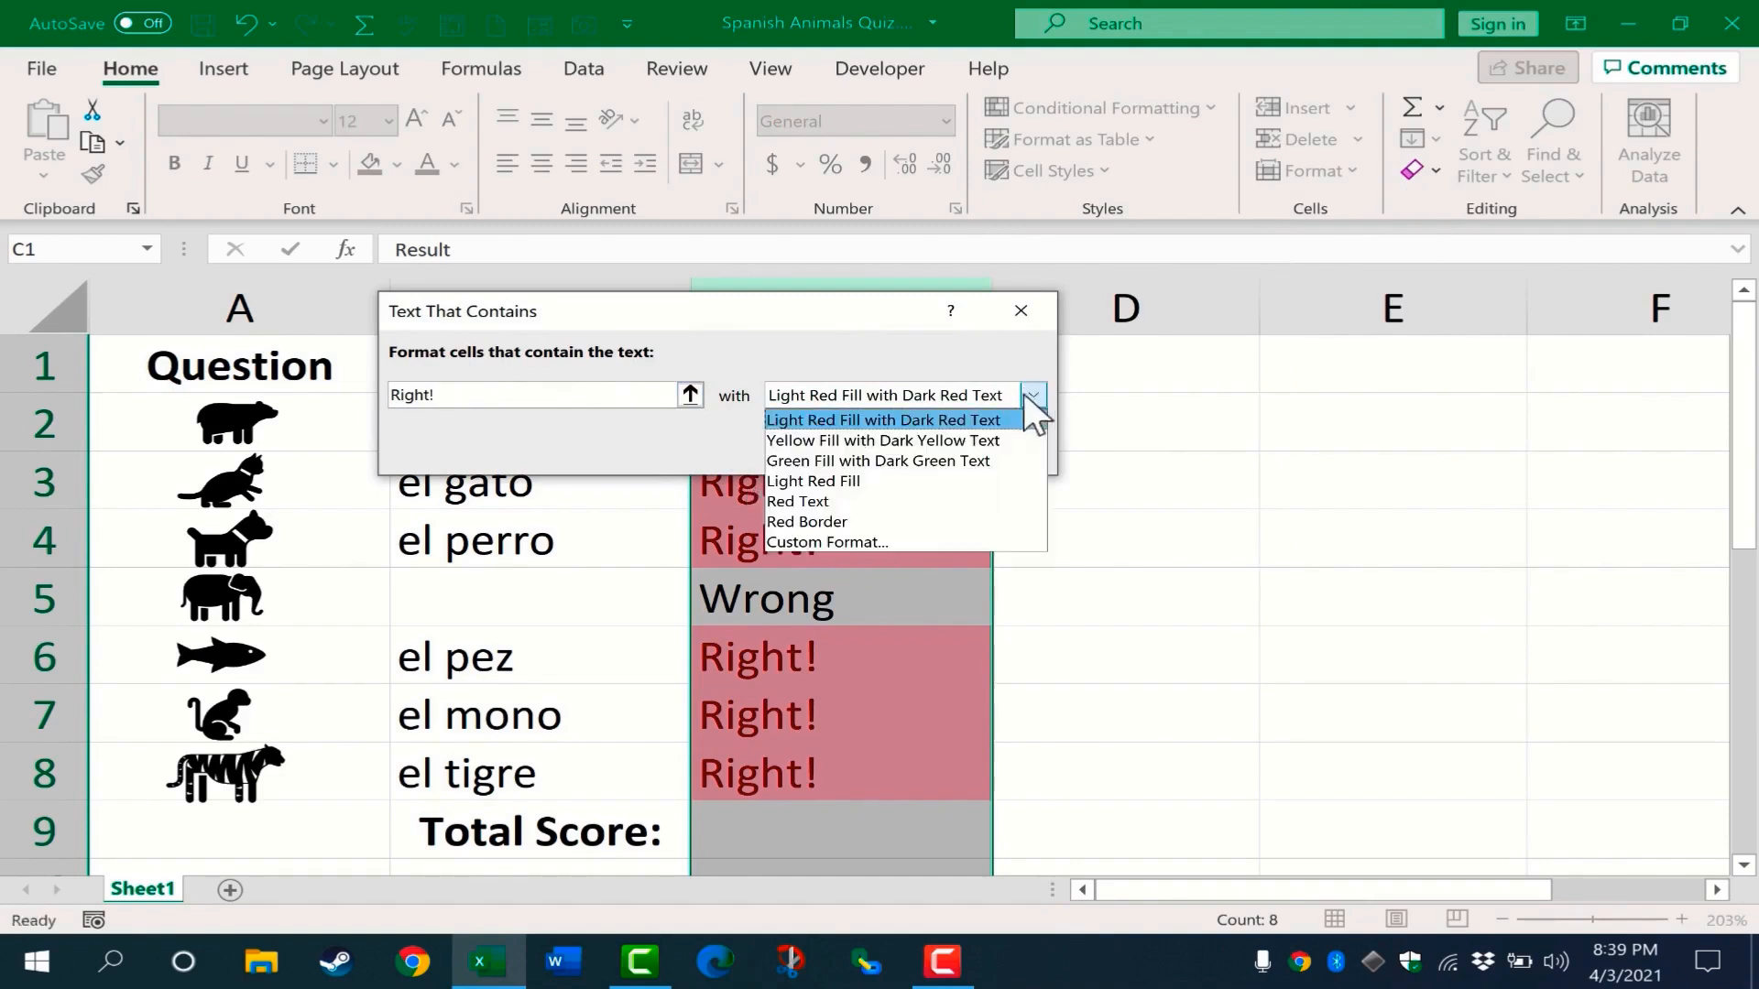
pyautogui.click(953, 460)
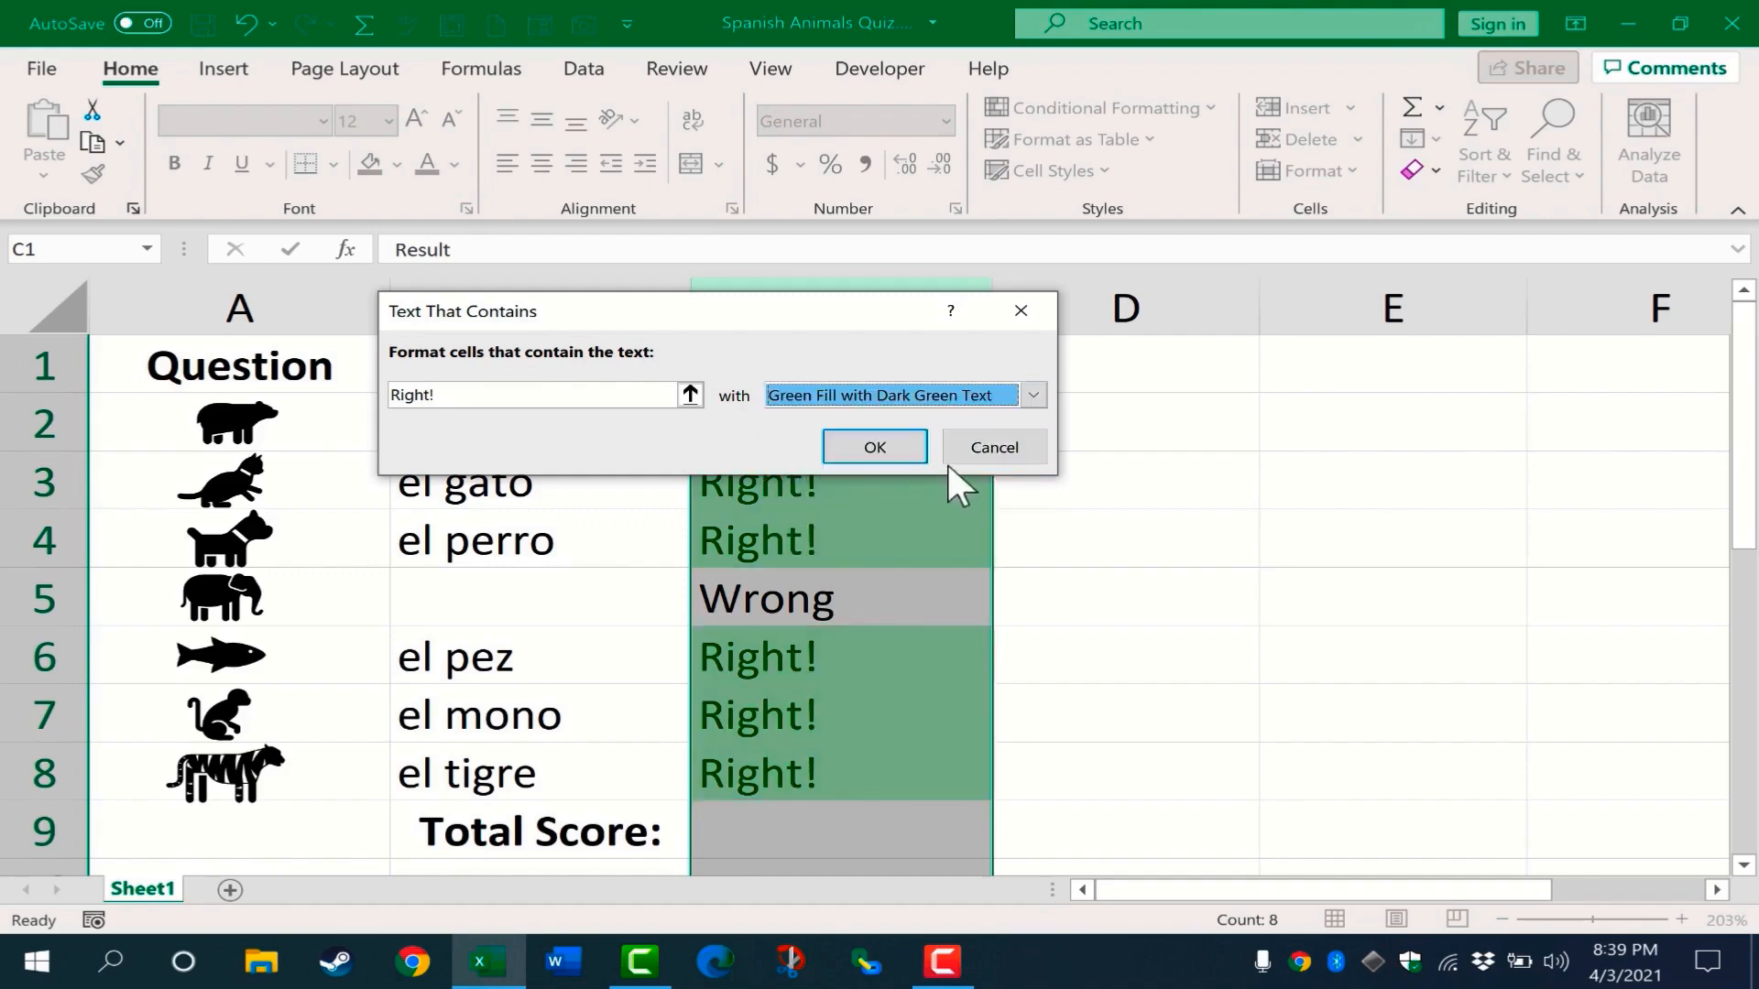
pyautogui.click(878, 447)
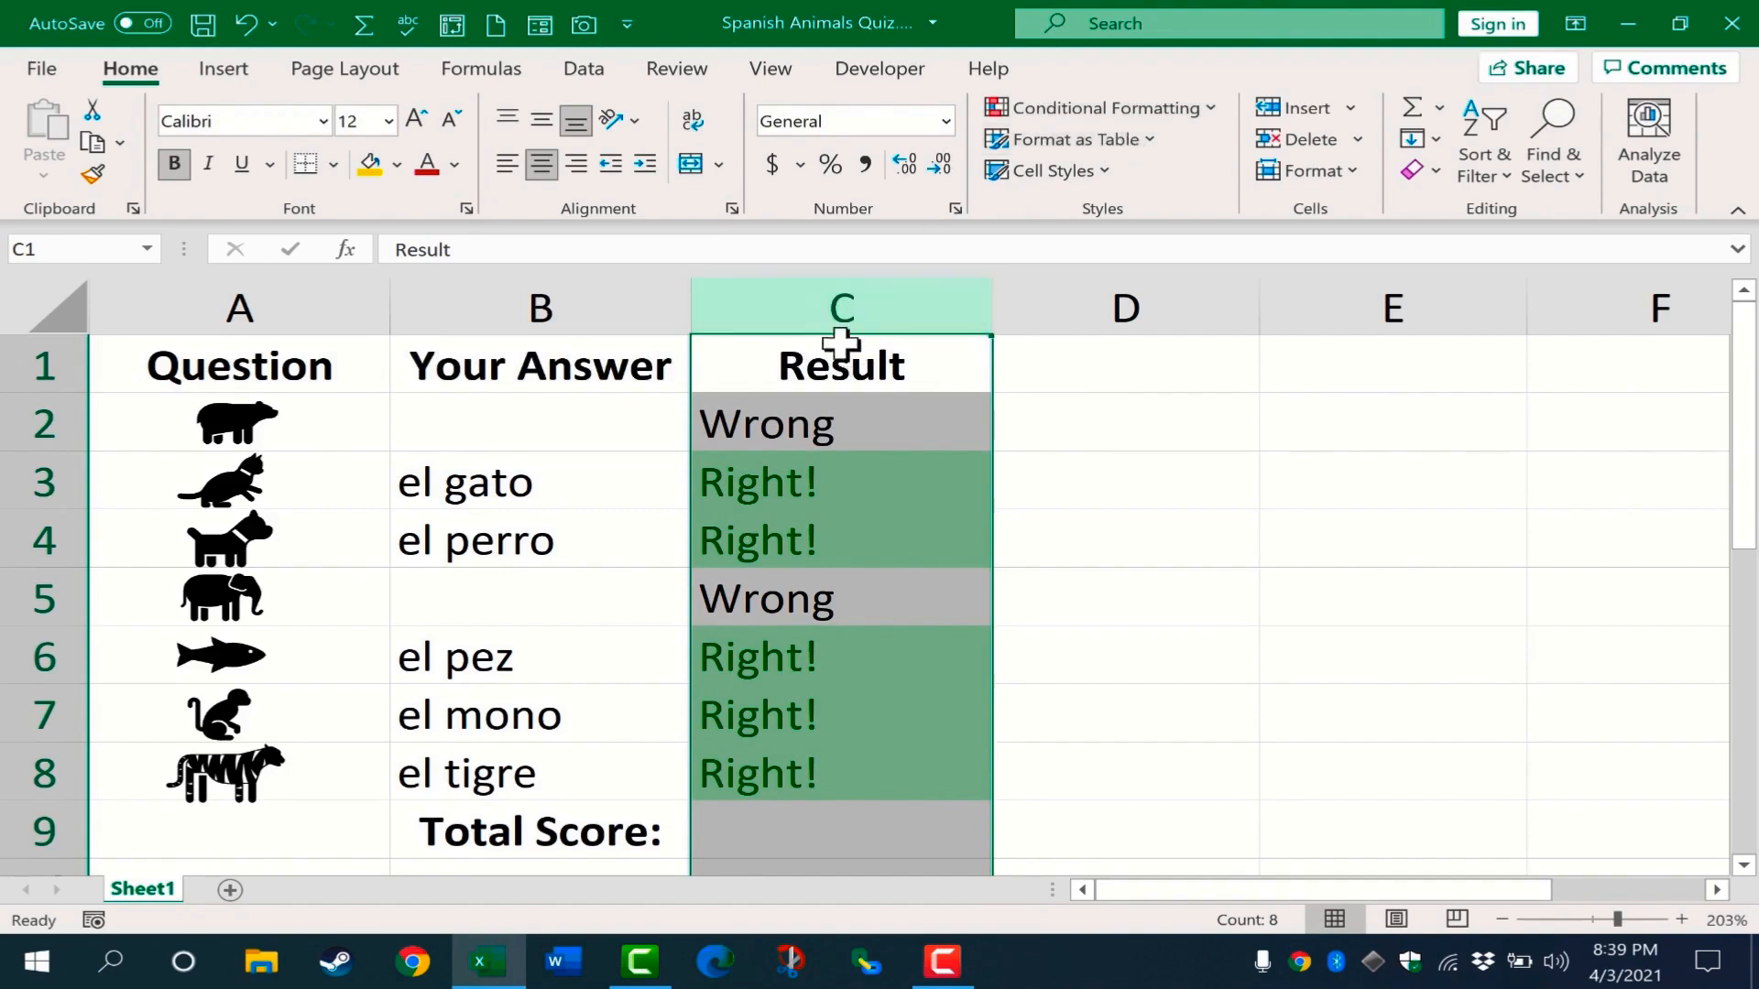
pyautogui.click(1356, 540)
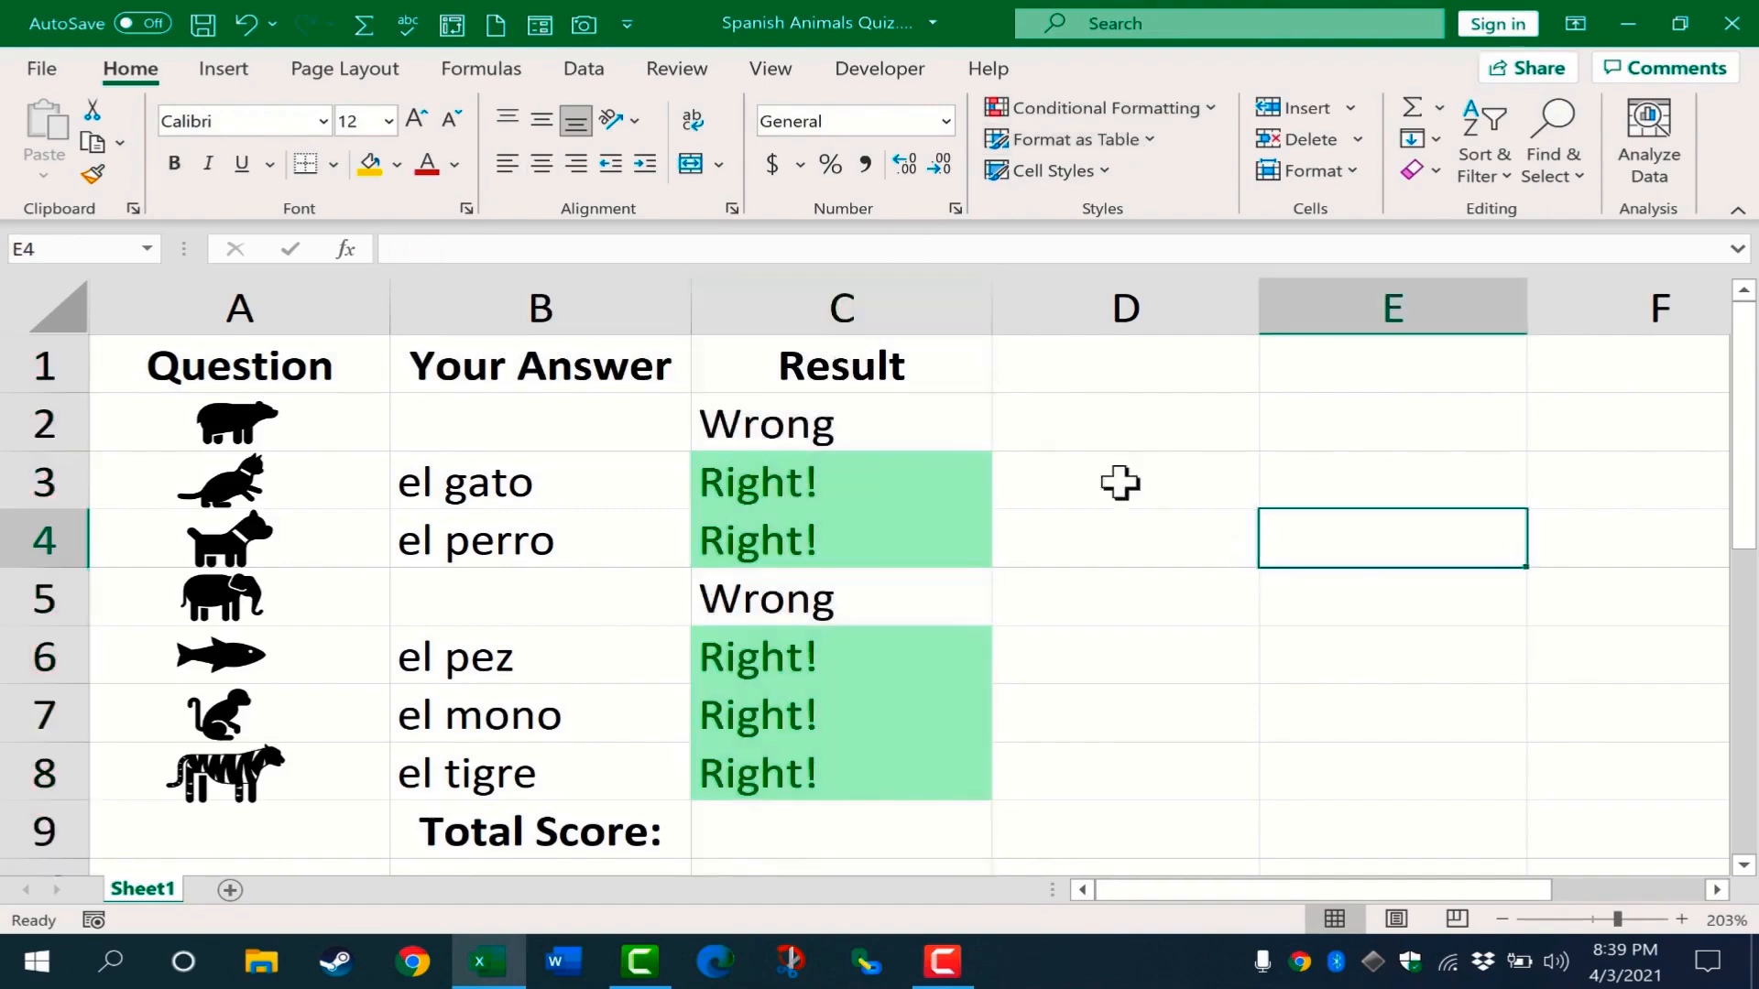
# Step: Add conditional formatting to column C that shows cells containing "Wrong" with Light Red Fill with Dark Red Text
pyautogui.click(856, 311)
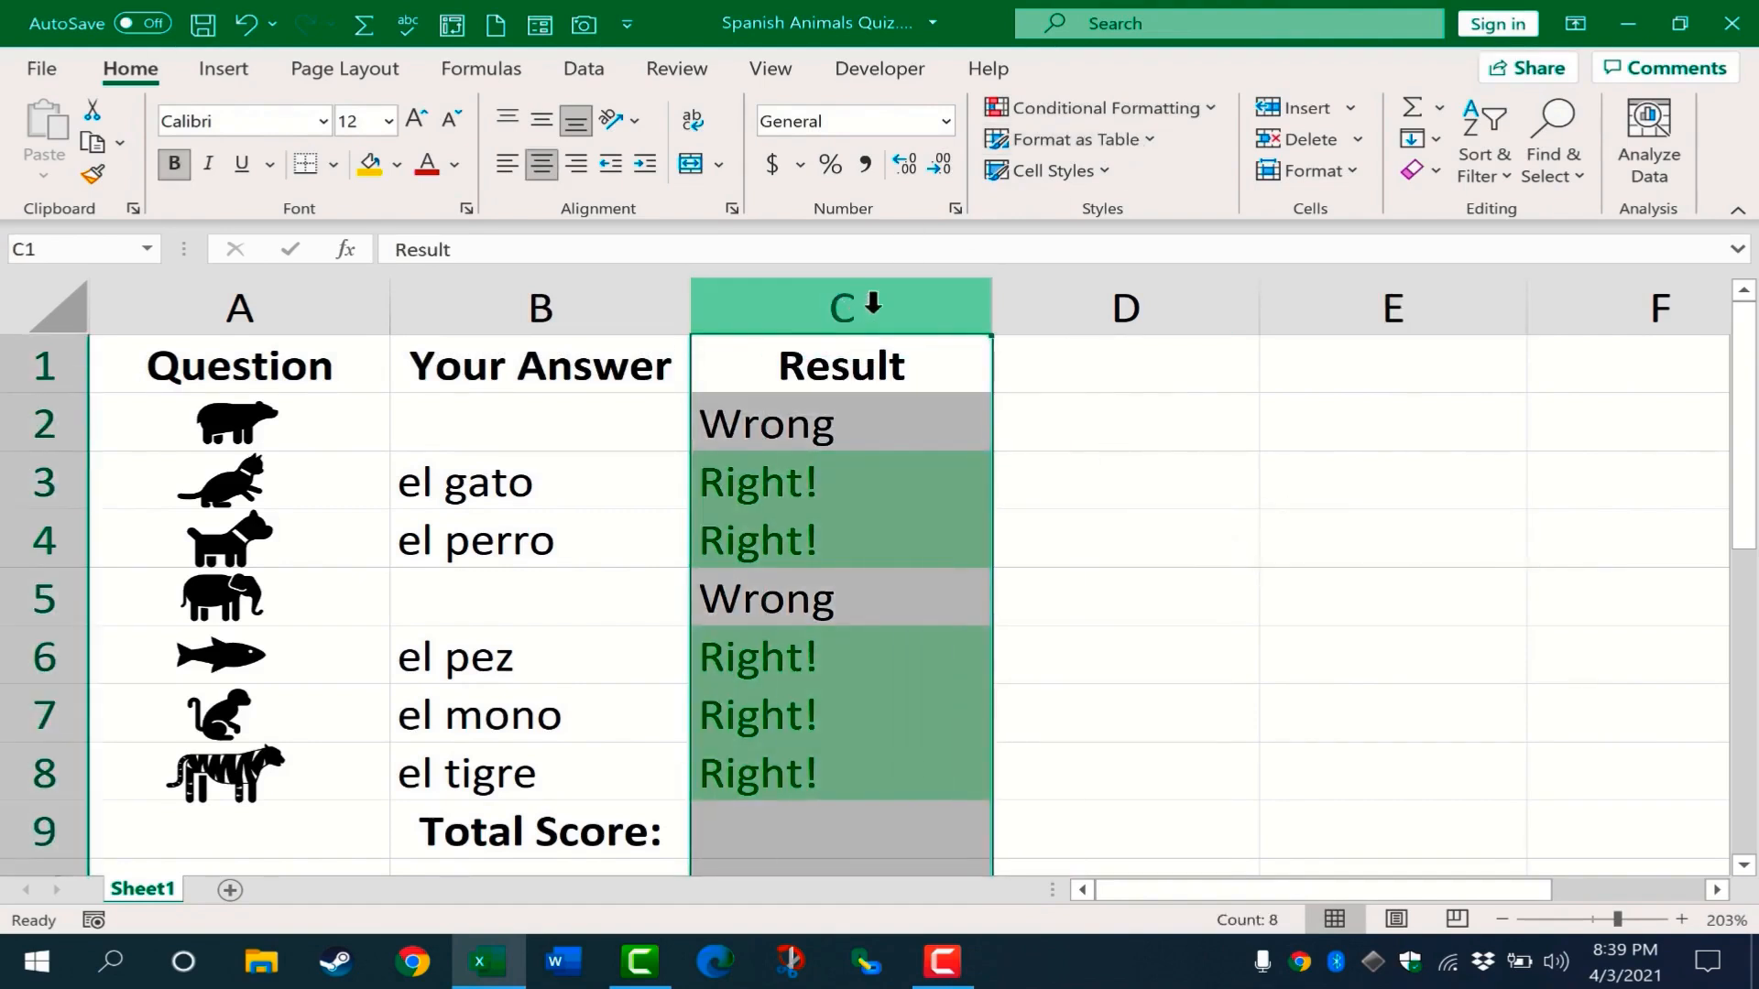
pyautogui.click(1097, 107)
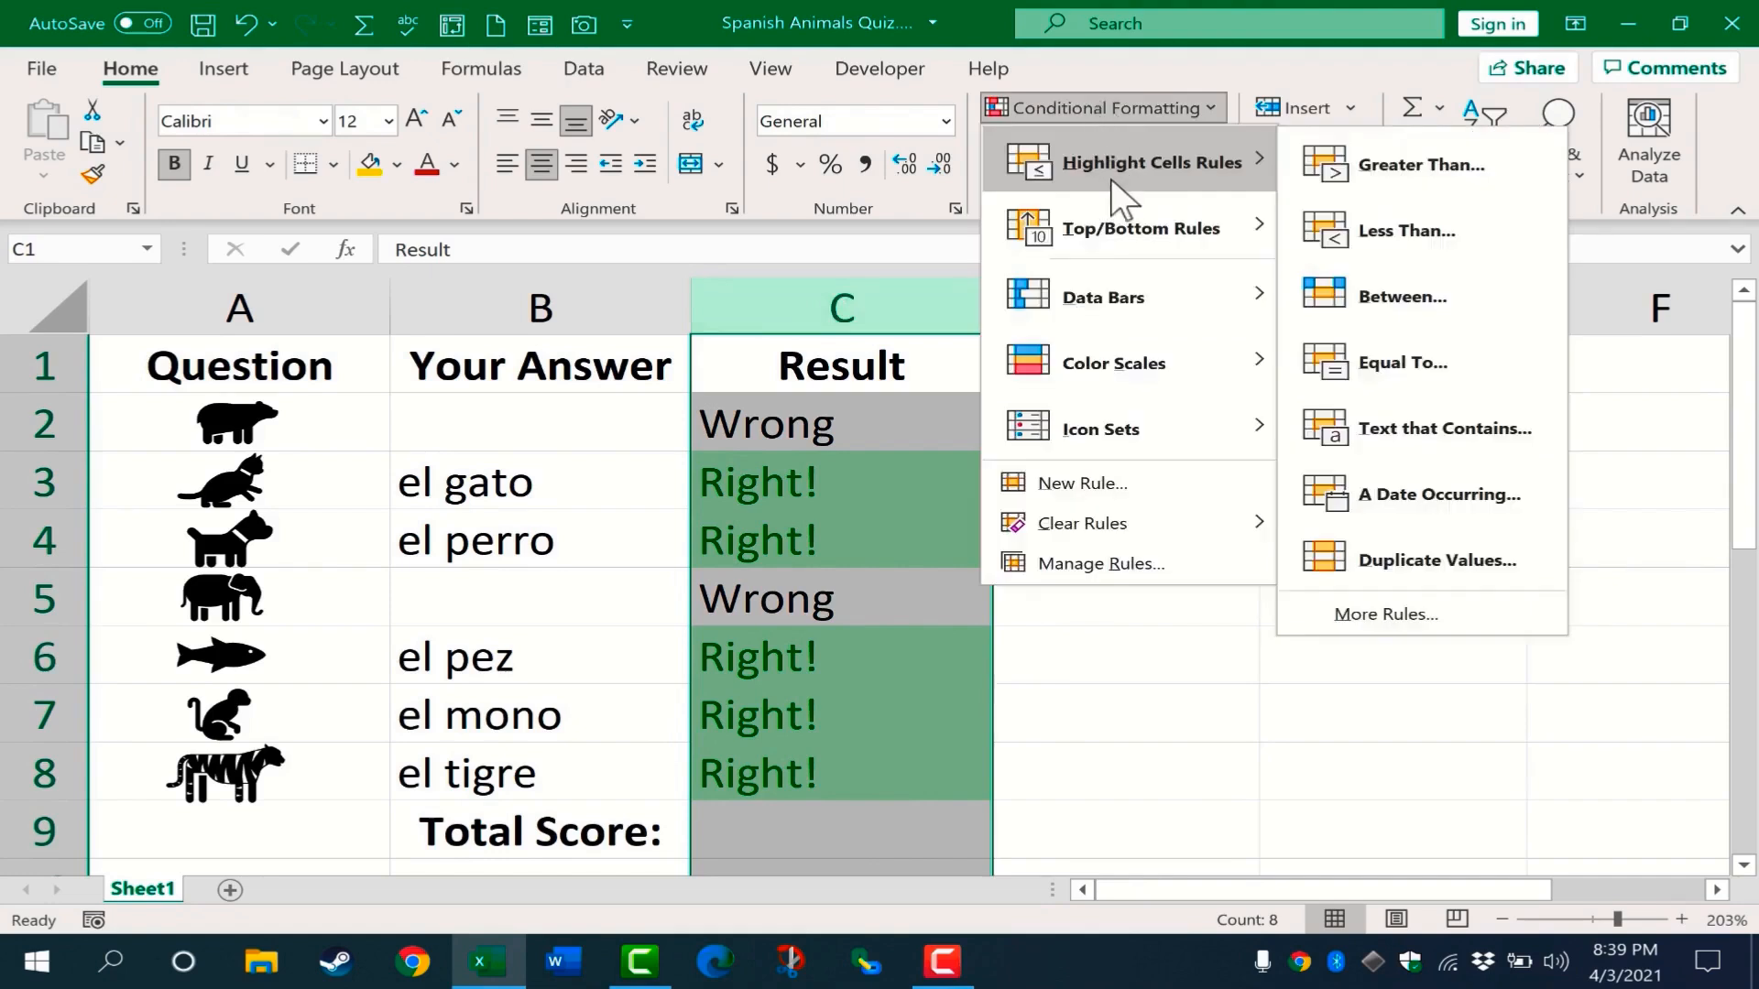
pyautogui.click(1444, 428)
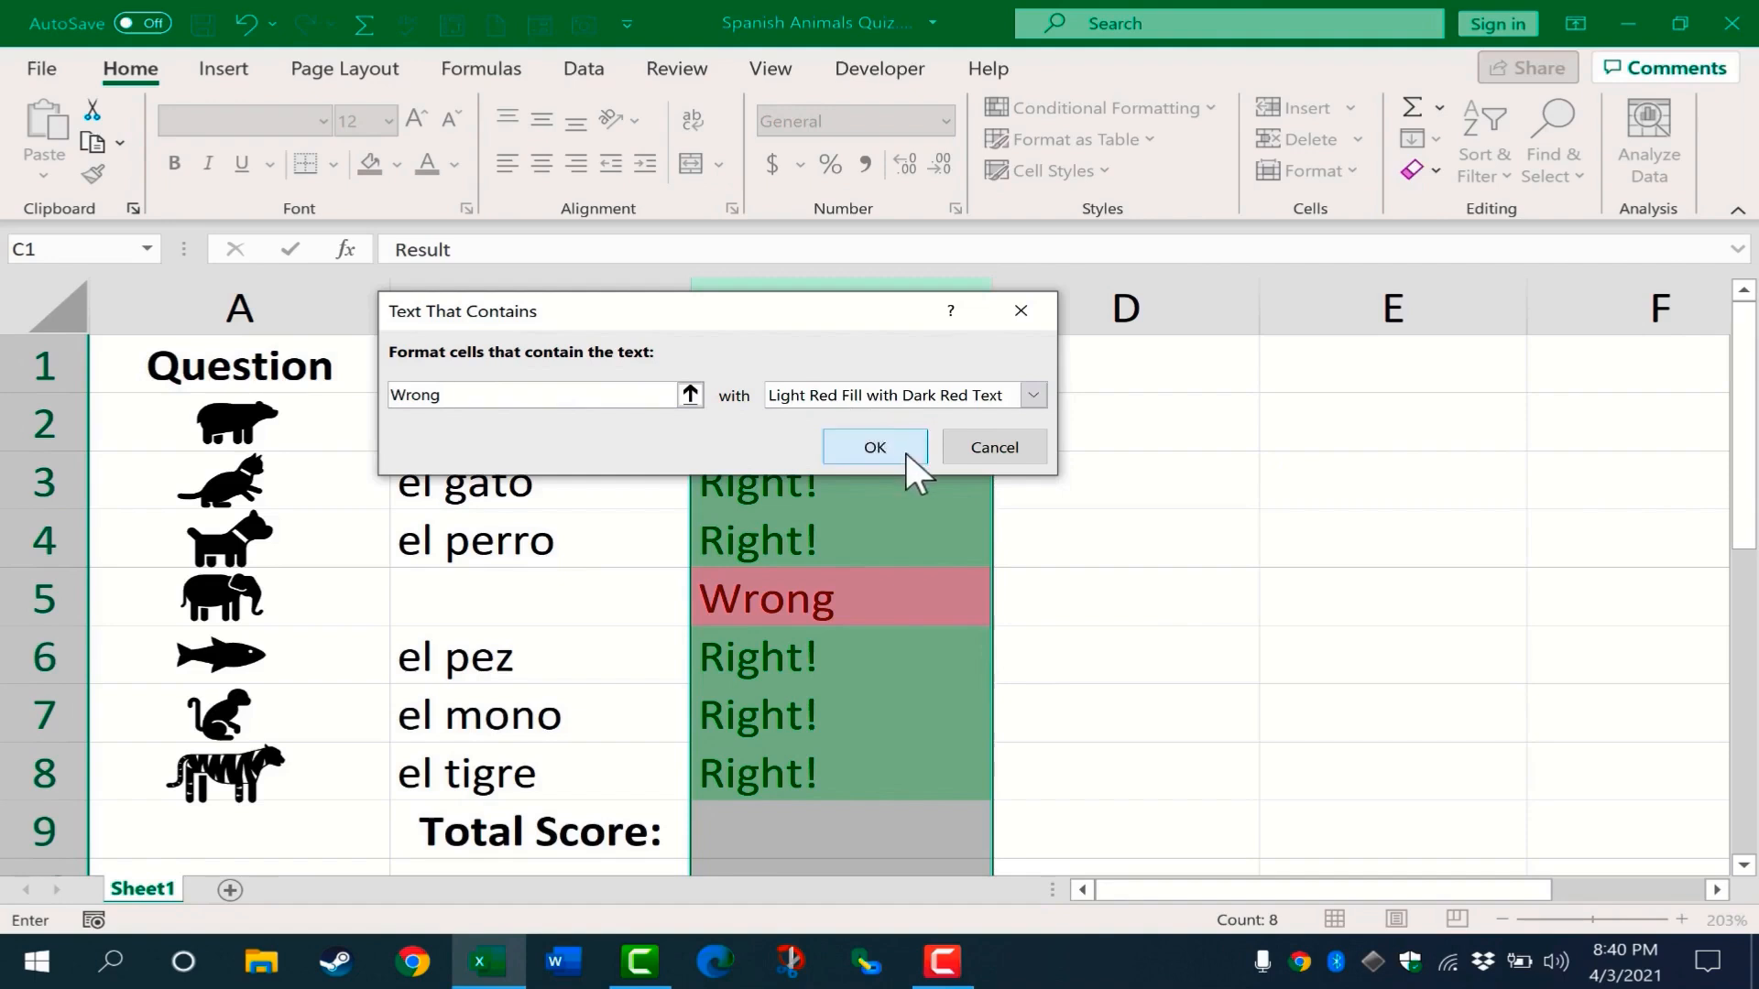
pyautogui.click(1032, 395)
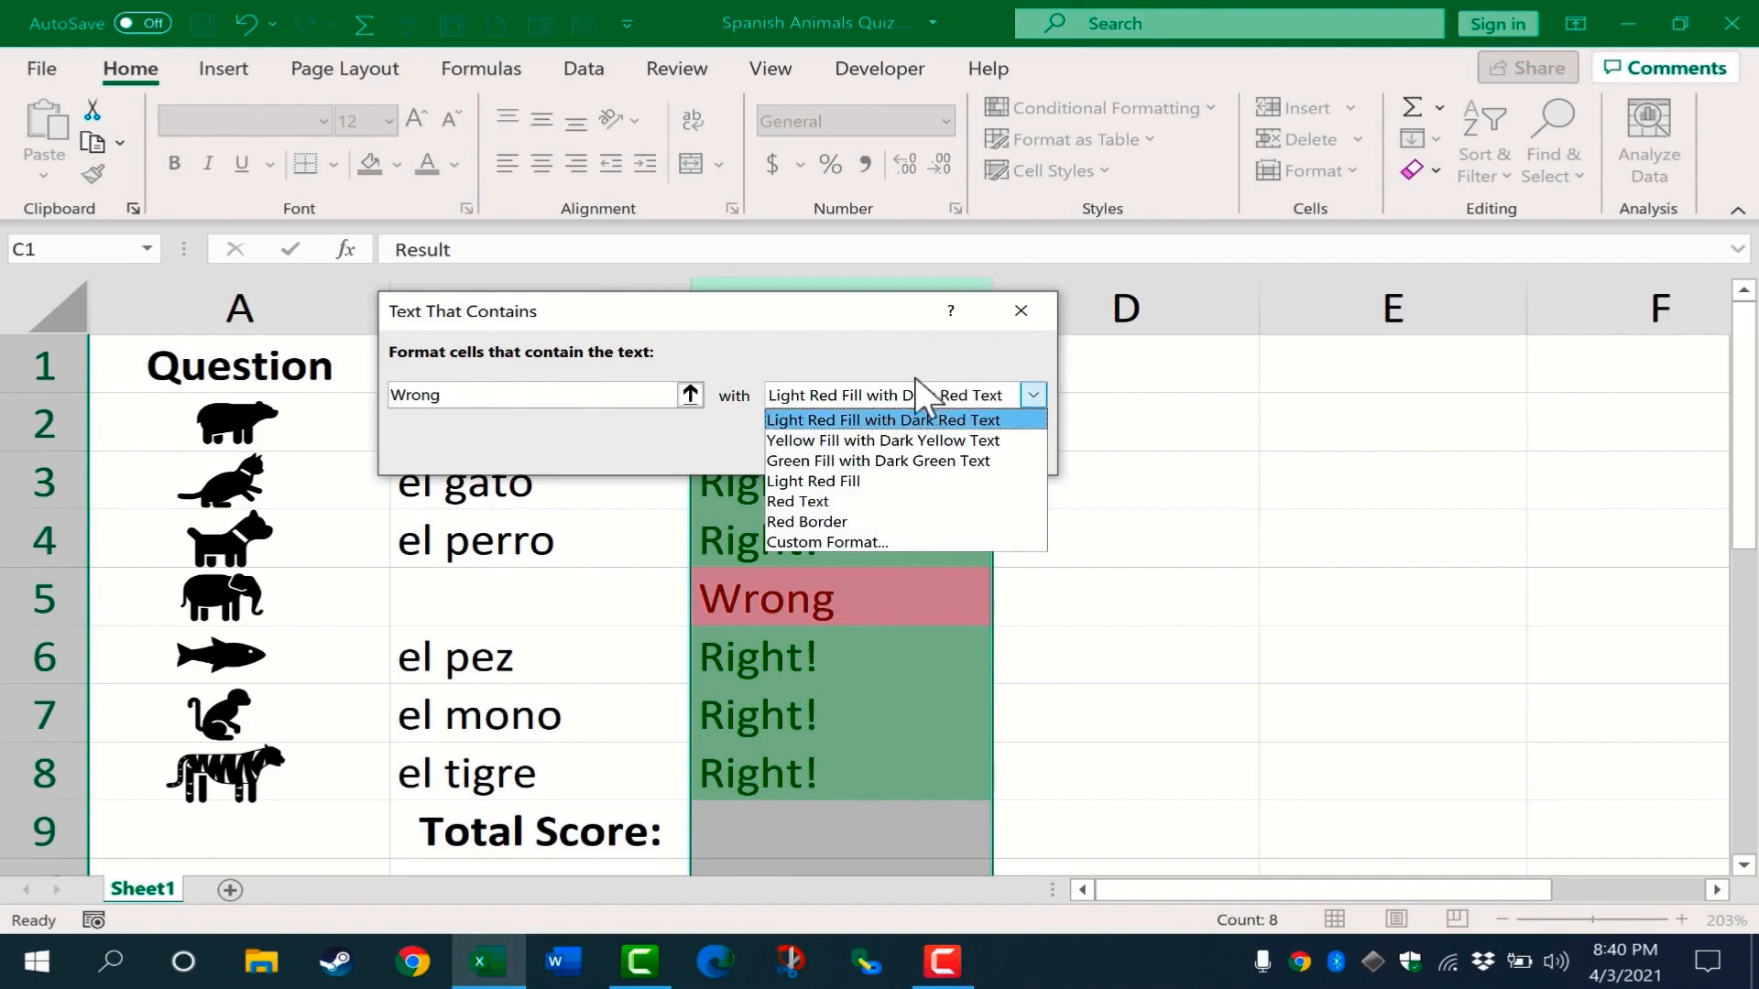
pyautogui.click(844, 419)
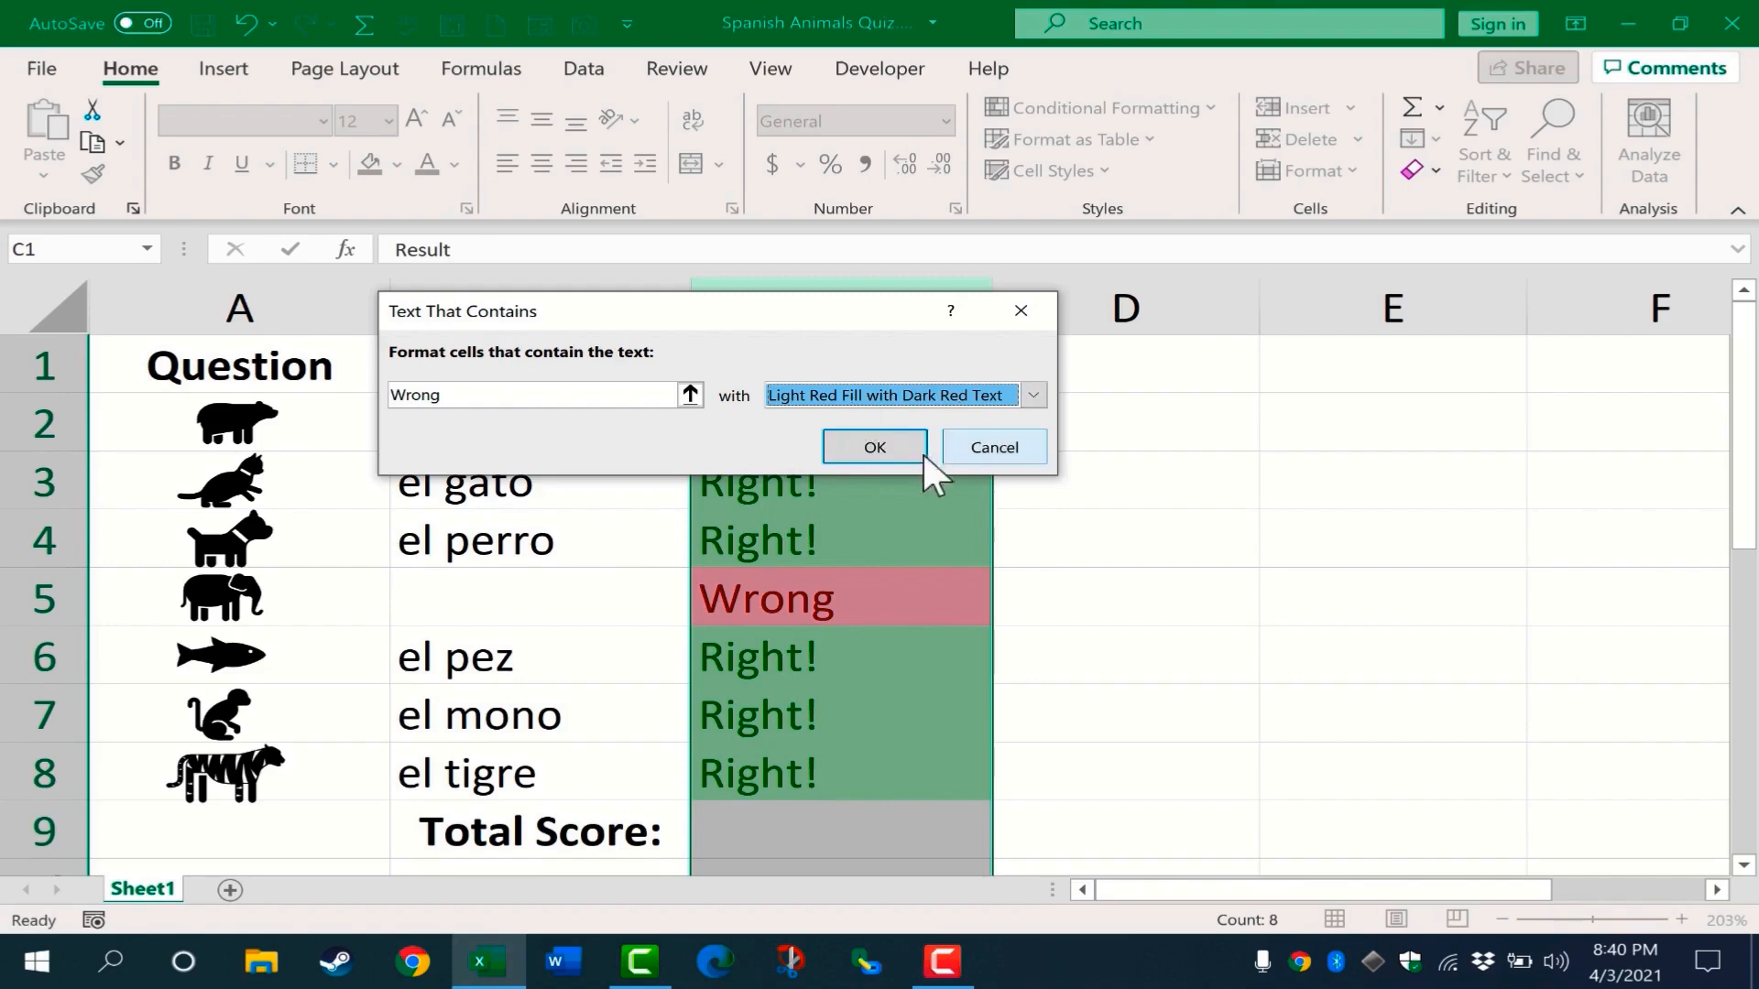
pyautogui.click(876, 444)
pyautogui.click(1034, 583)
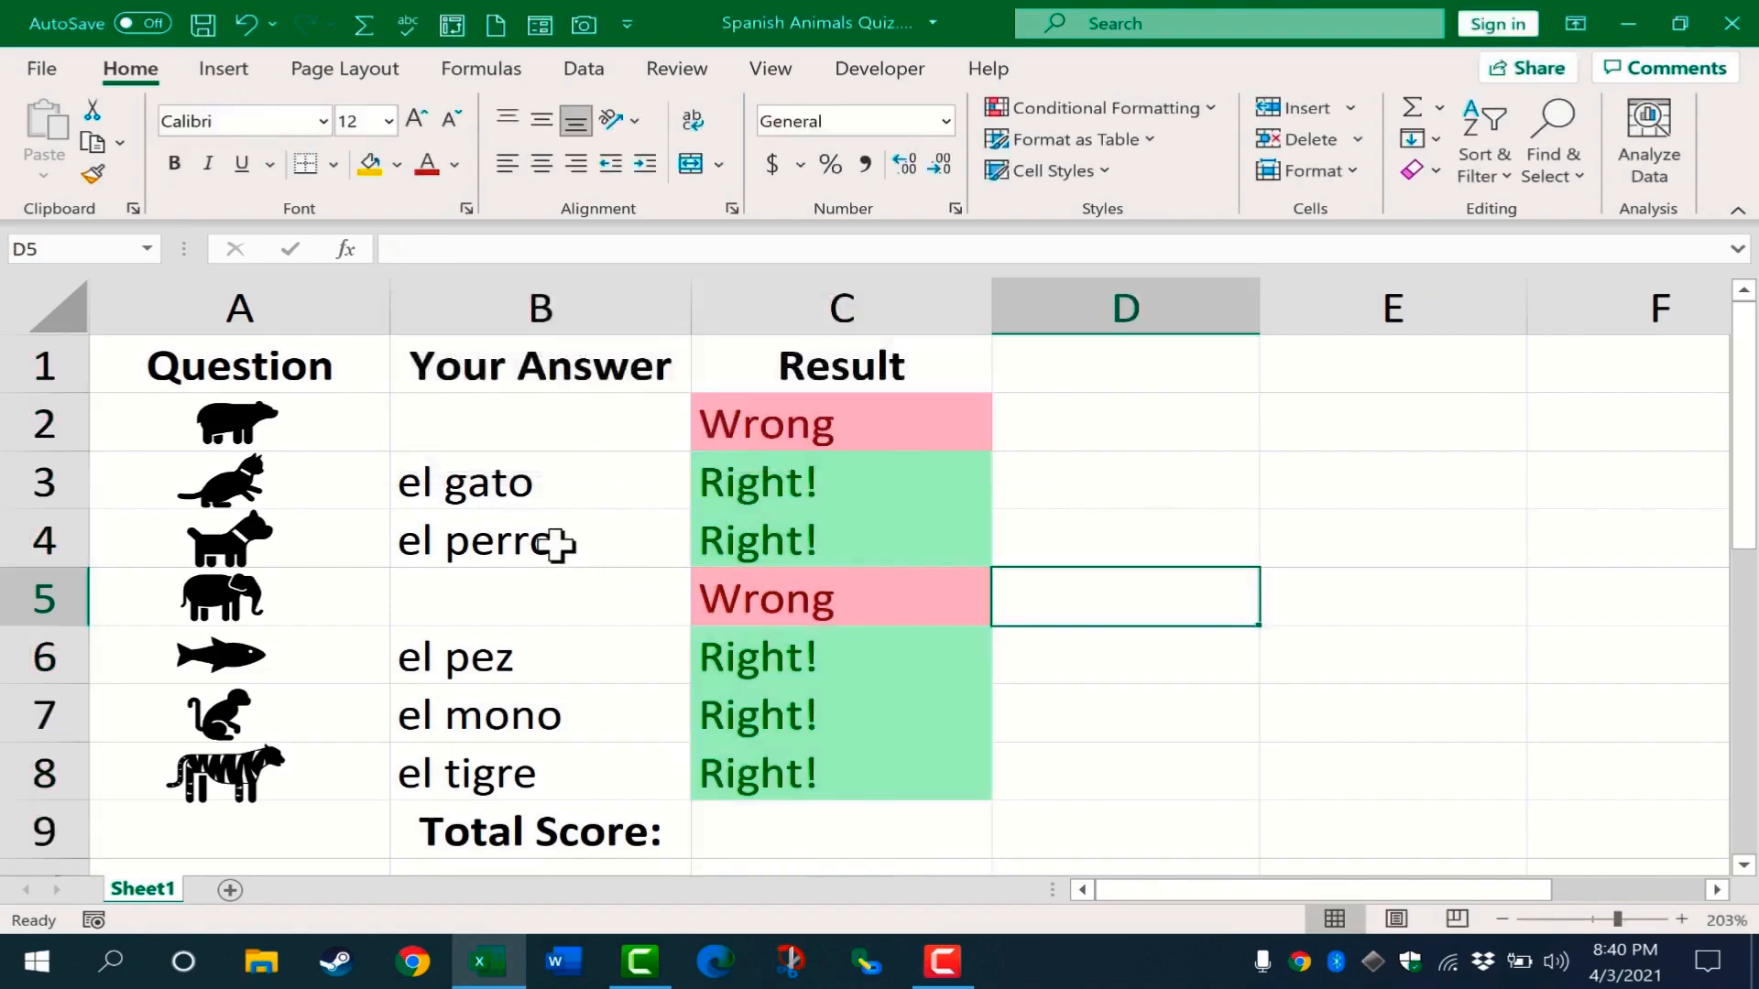
# Step: Answer the elephant question in B5 with "el elefante"
pyautogui.click(526, 580)
pyautogui.write('el')
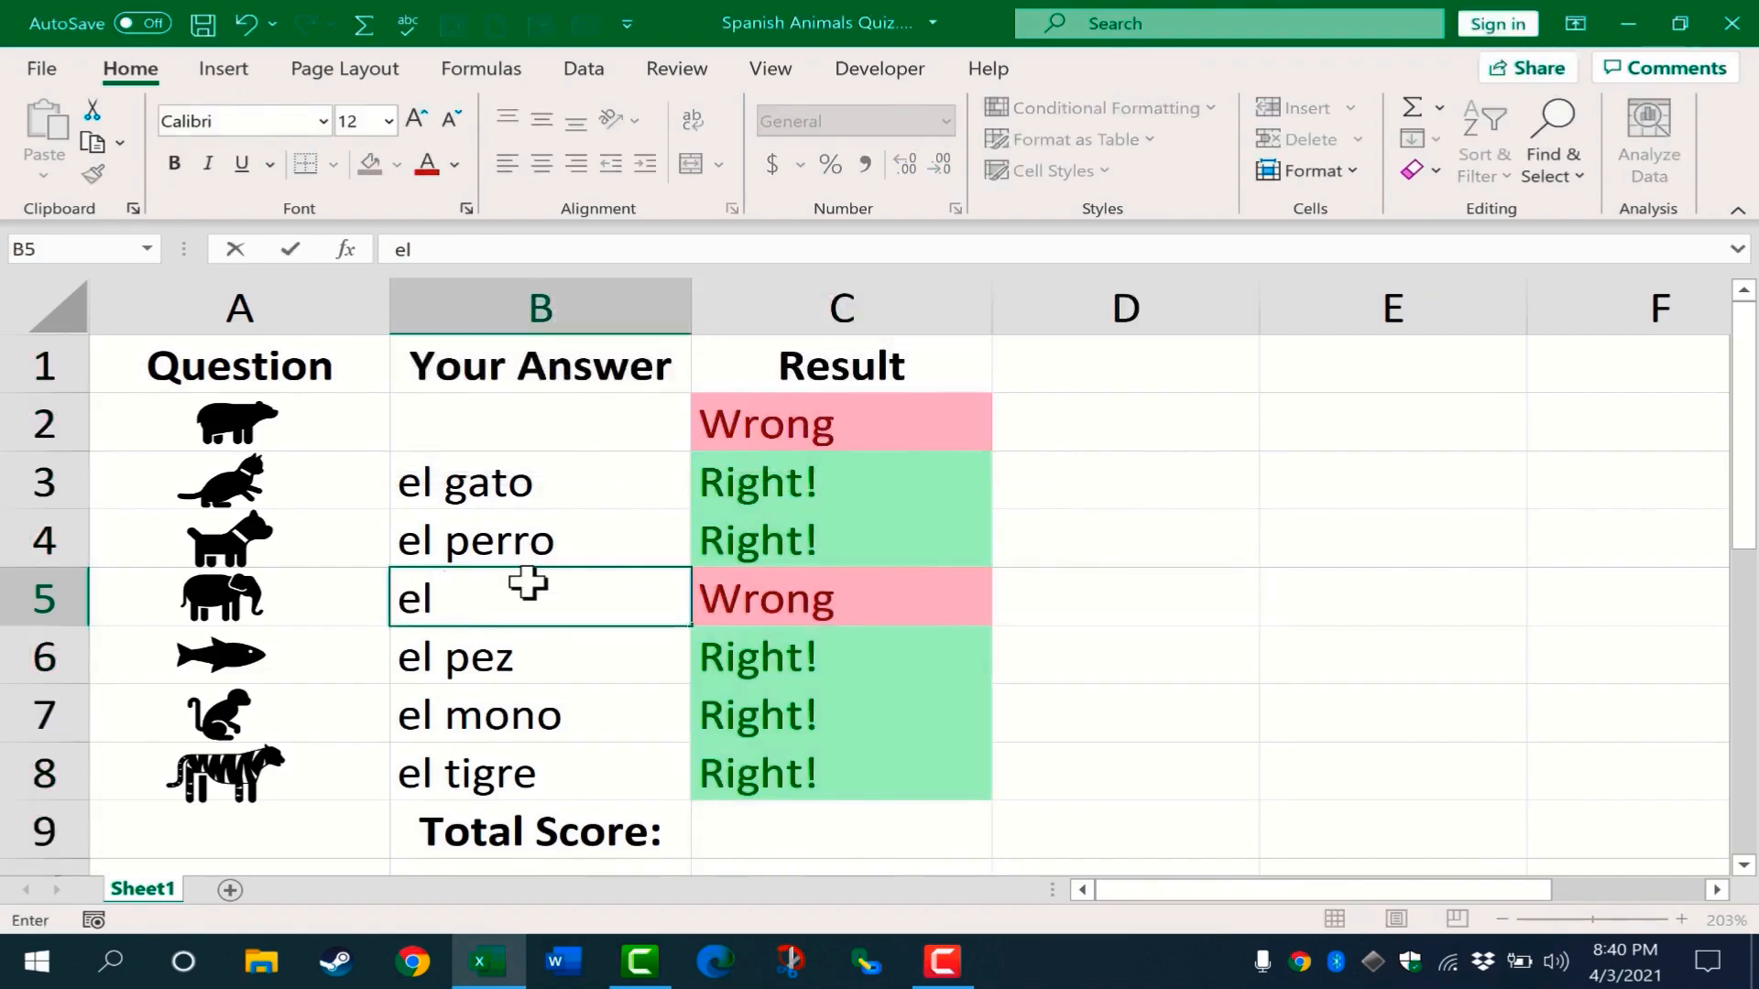
pyautogui.write(' elefante')
pyautogui.press('Return')
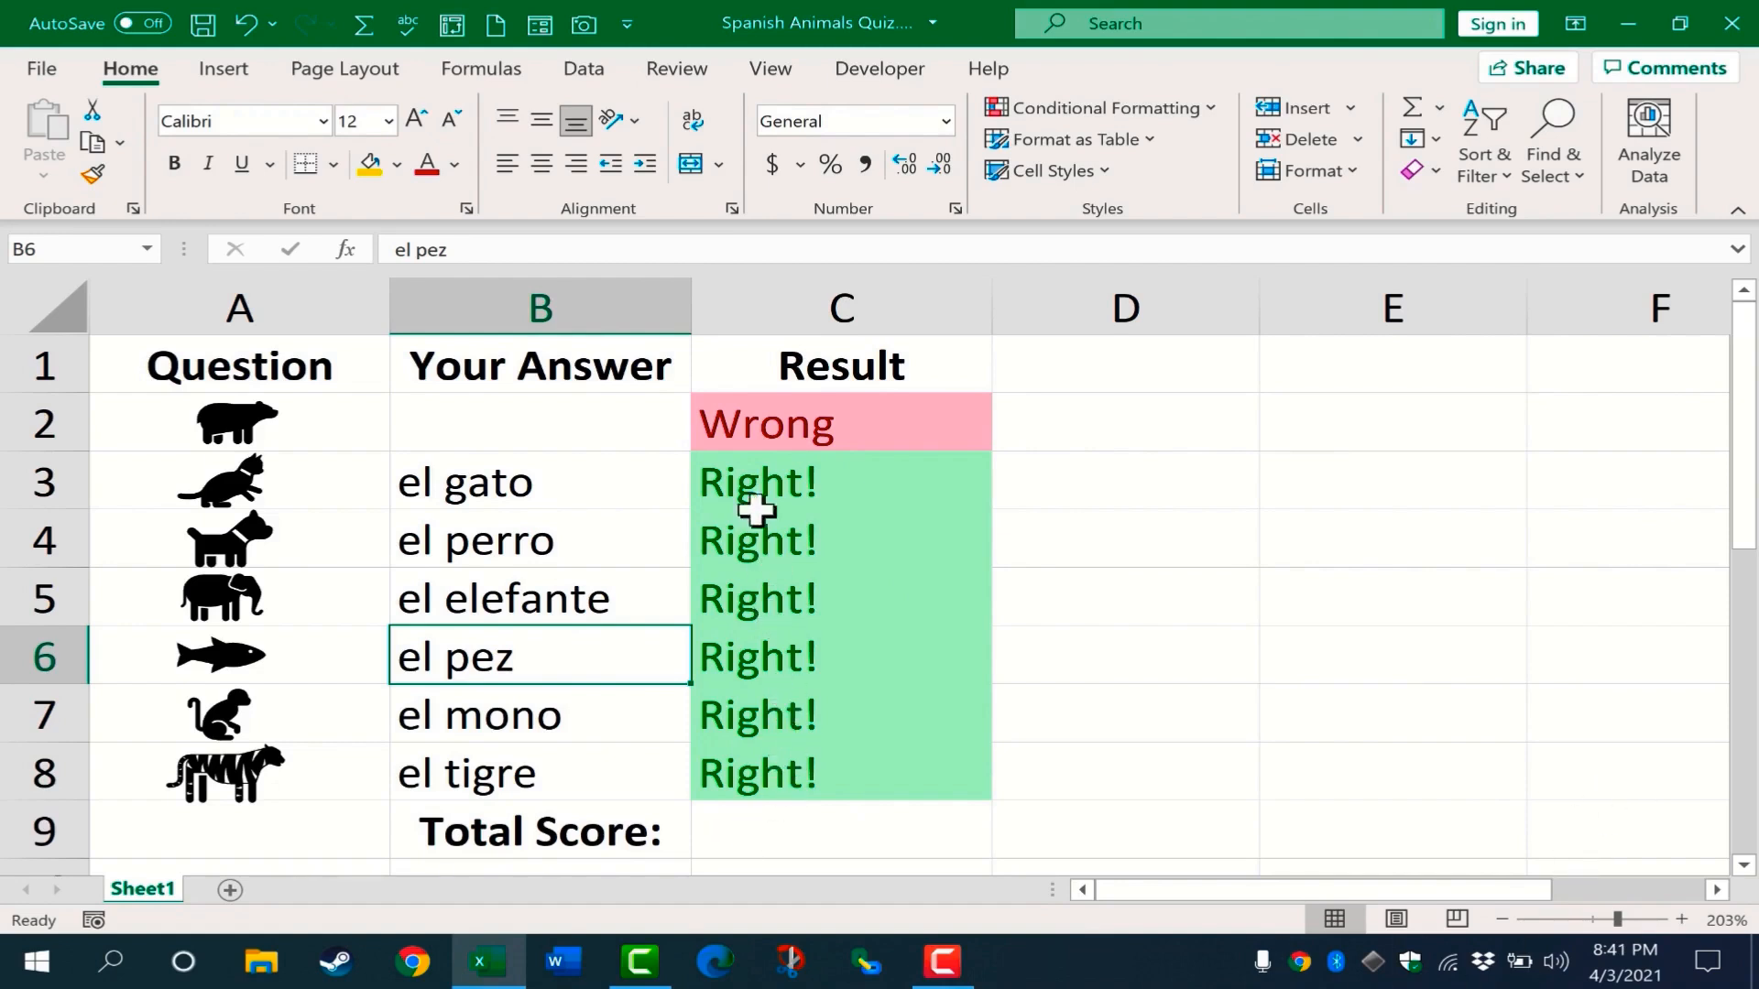
# Step: Calculate the total score in C9 with =COUNTIF(C2:C8,"Right!")
pyautogui.click(758, 837)
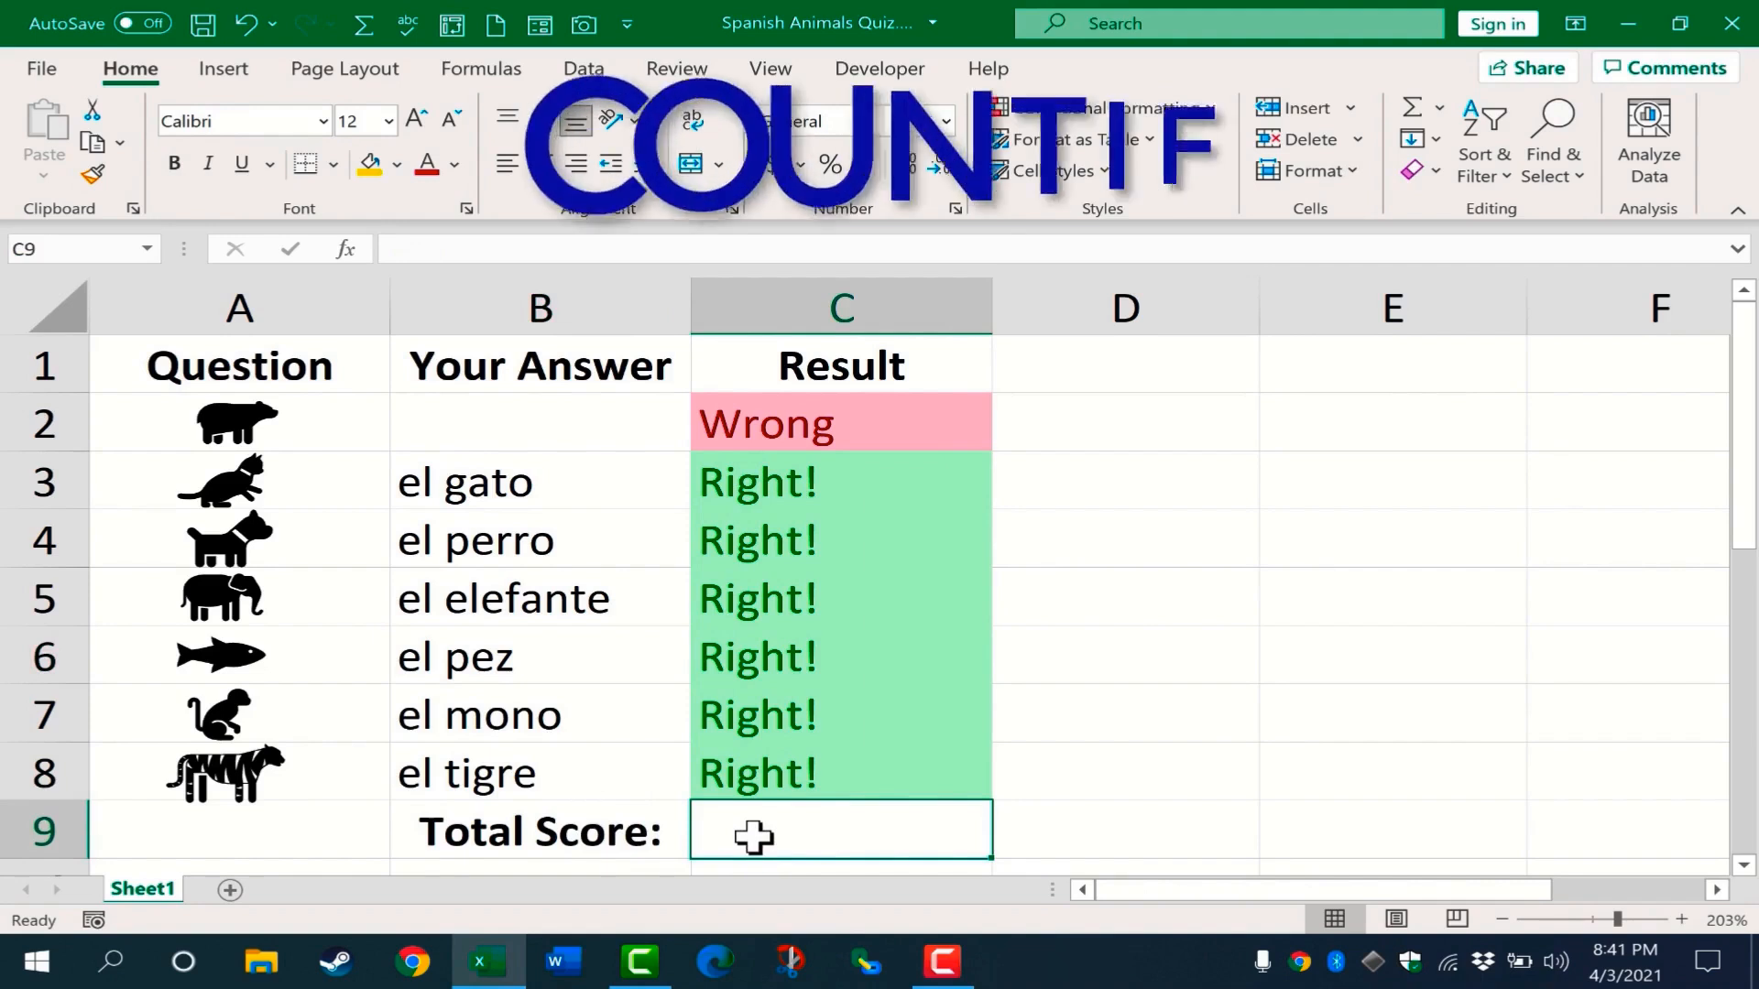
pyautogui.write('=')
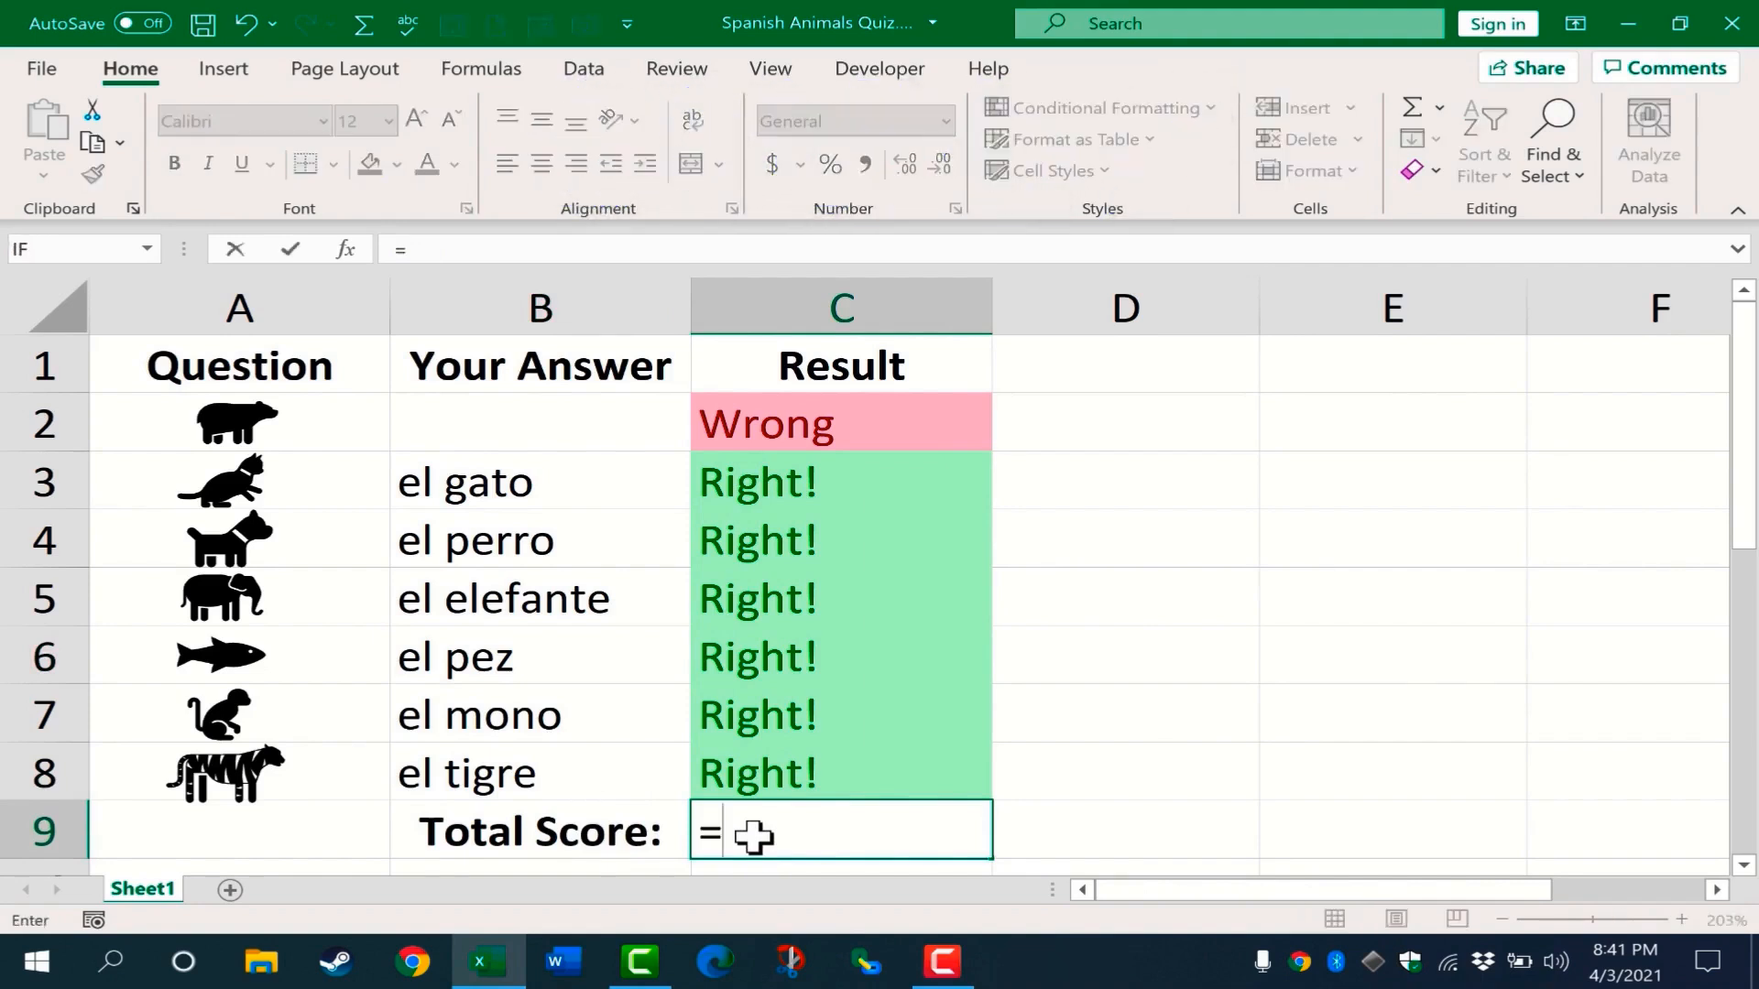
pyautogui.write('countif(')
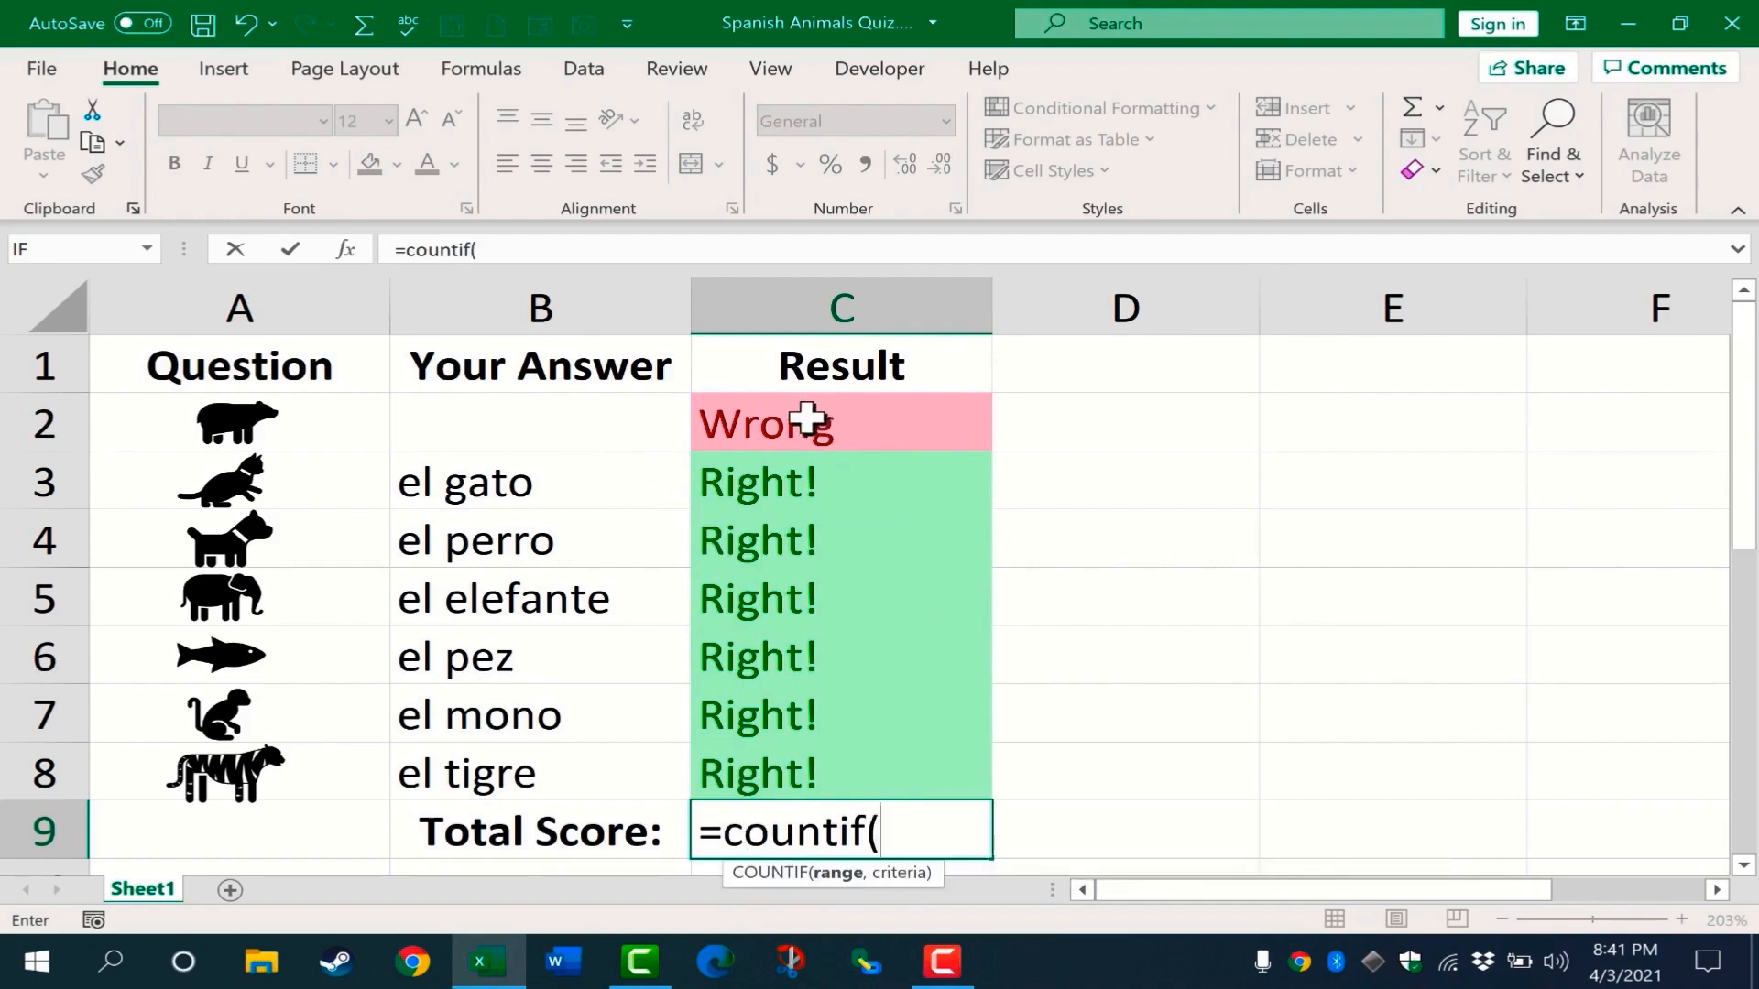
pyautogui.moveTo(809, 420); pyautogui.dragTo(794, 760)
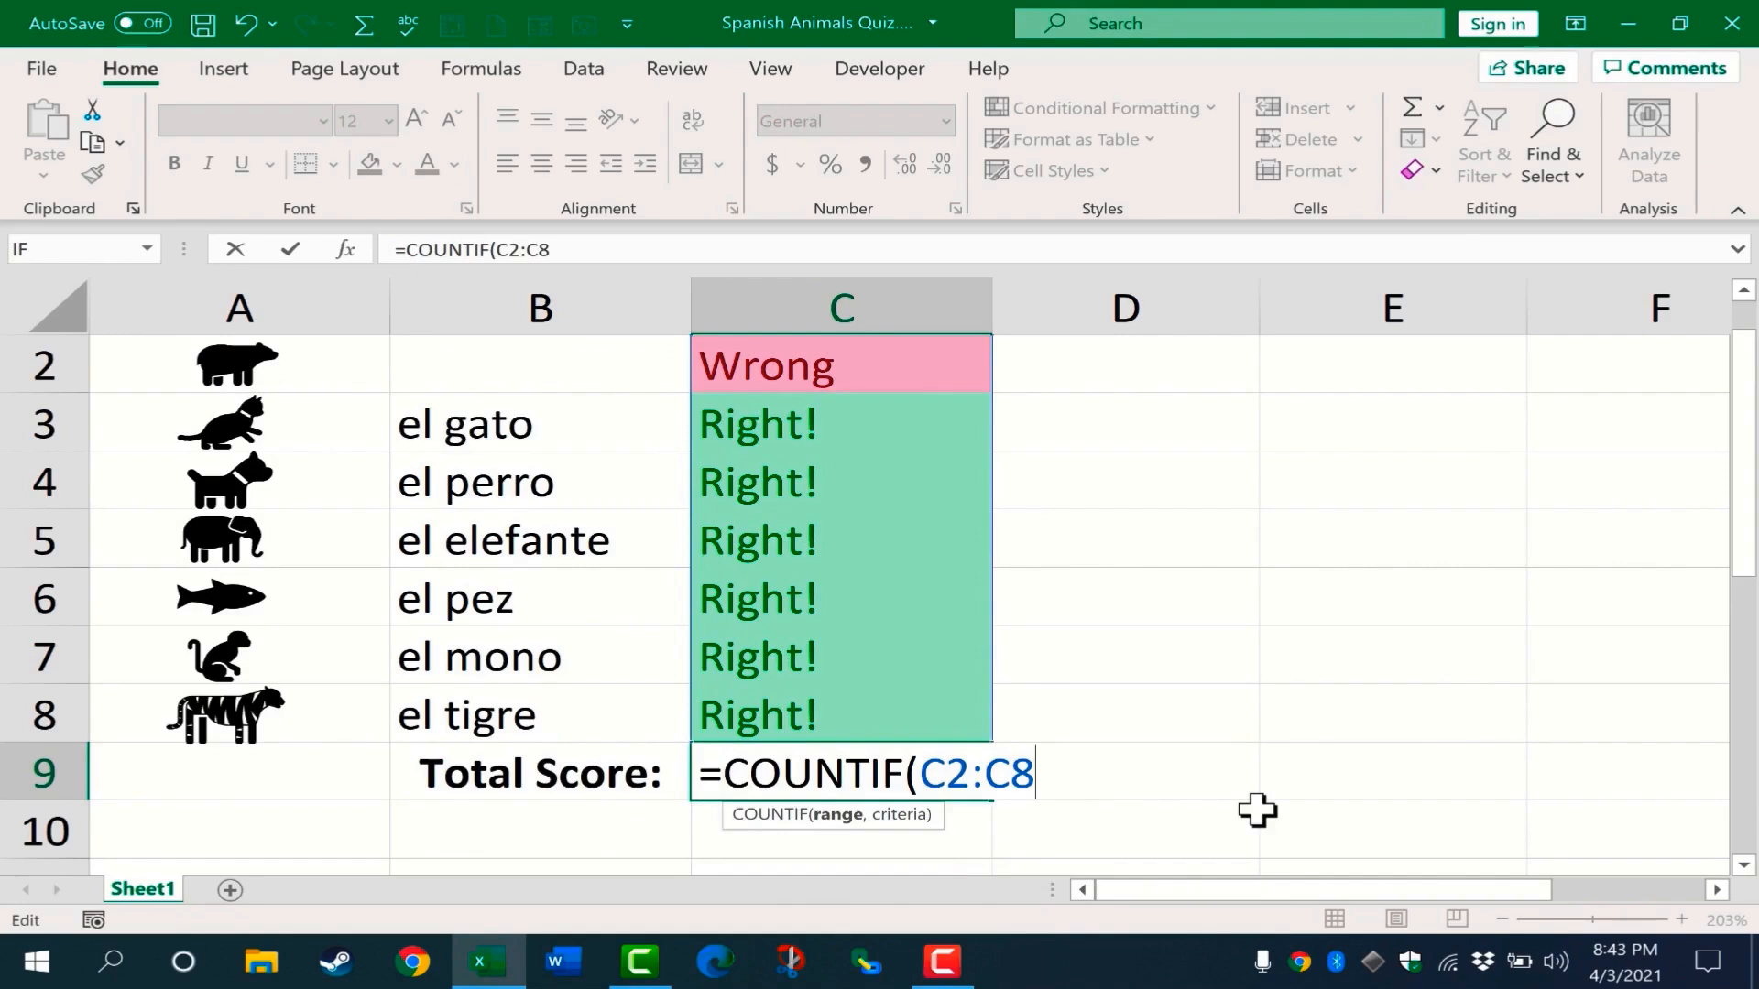
pyautogui.write(',')
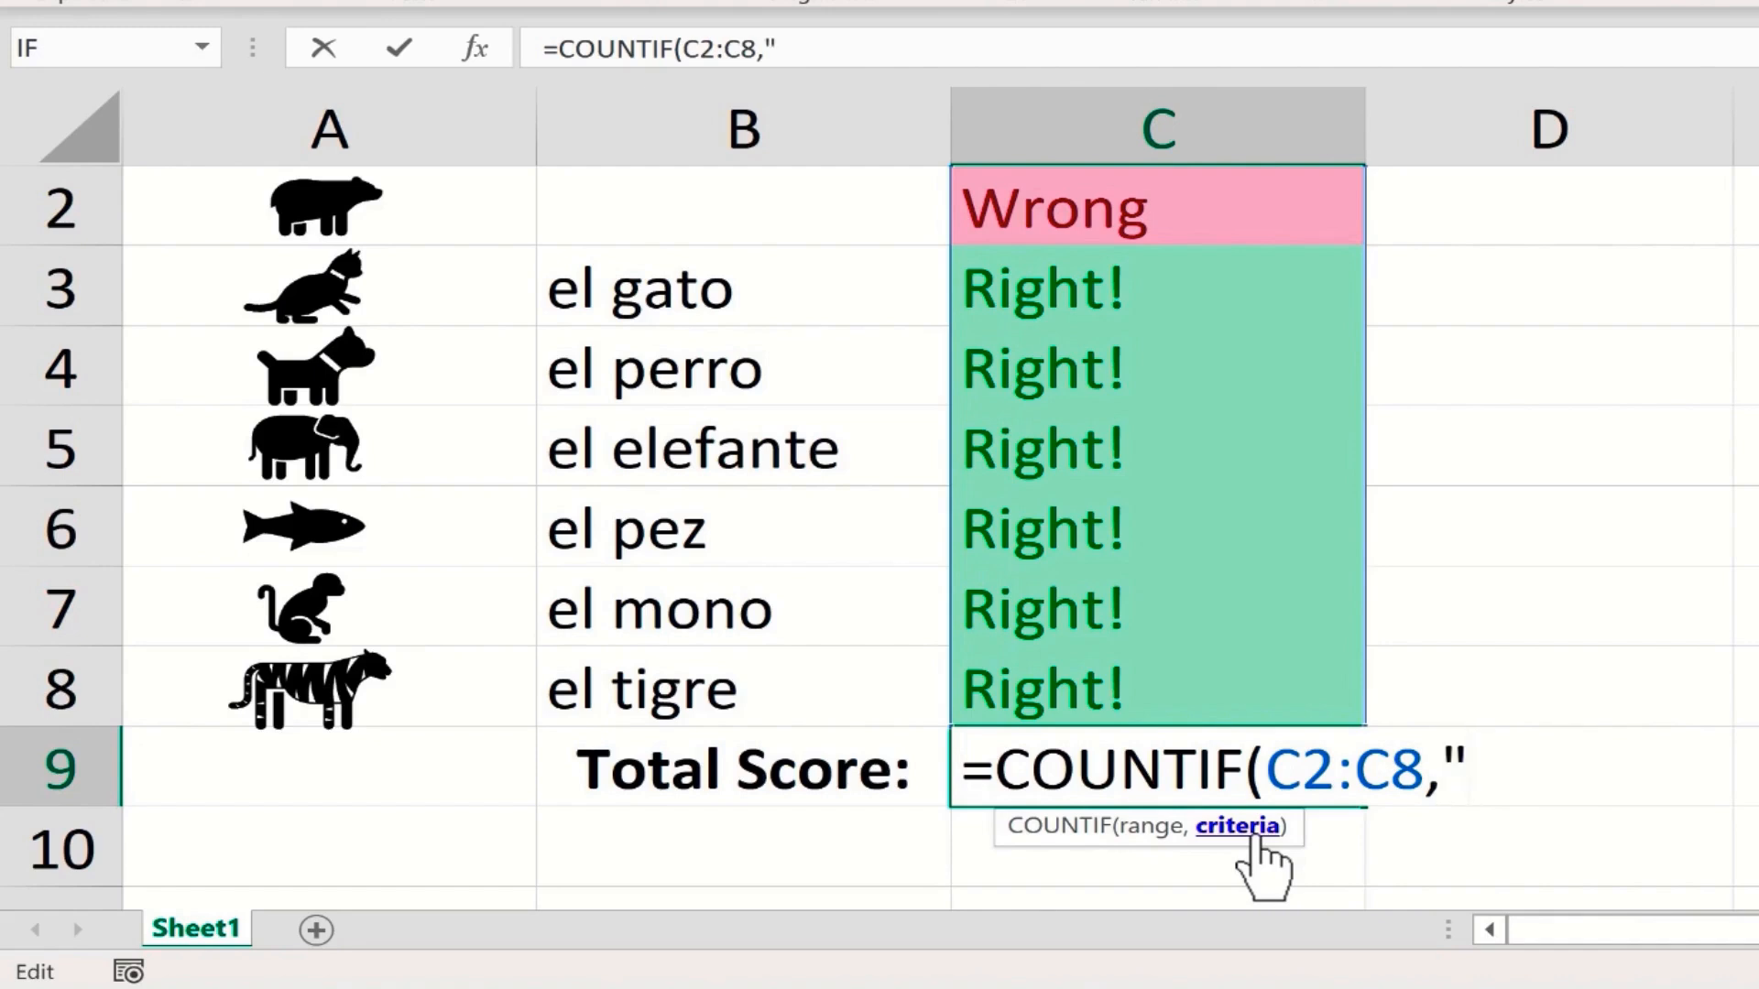
pyautogui.write('Right')
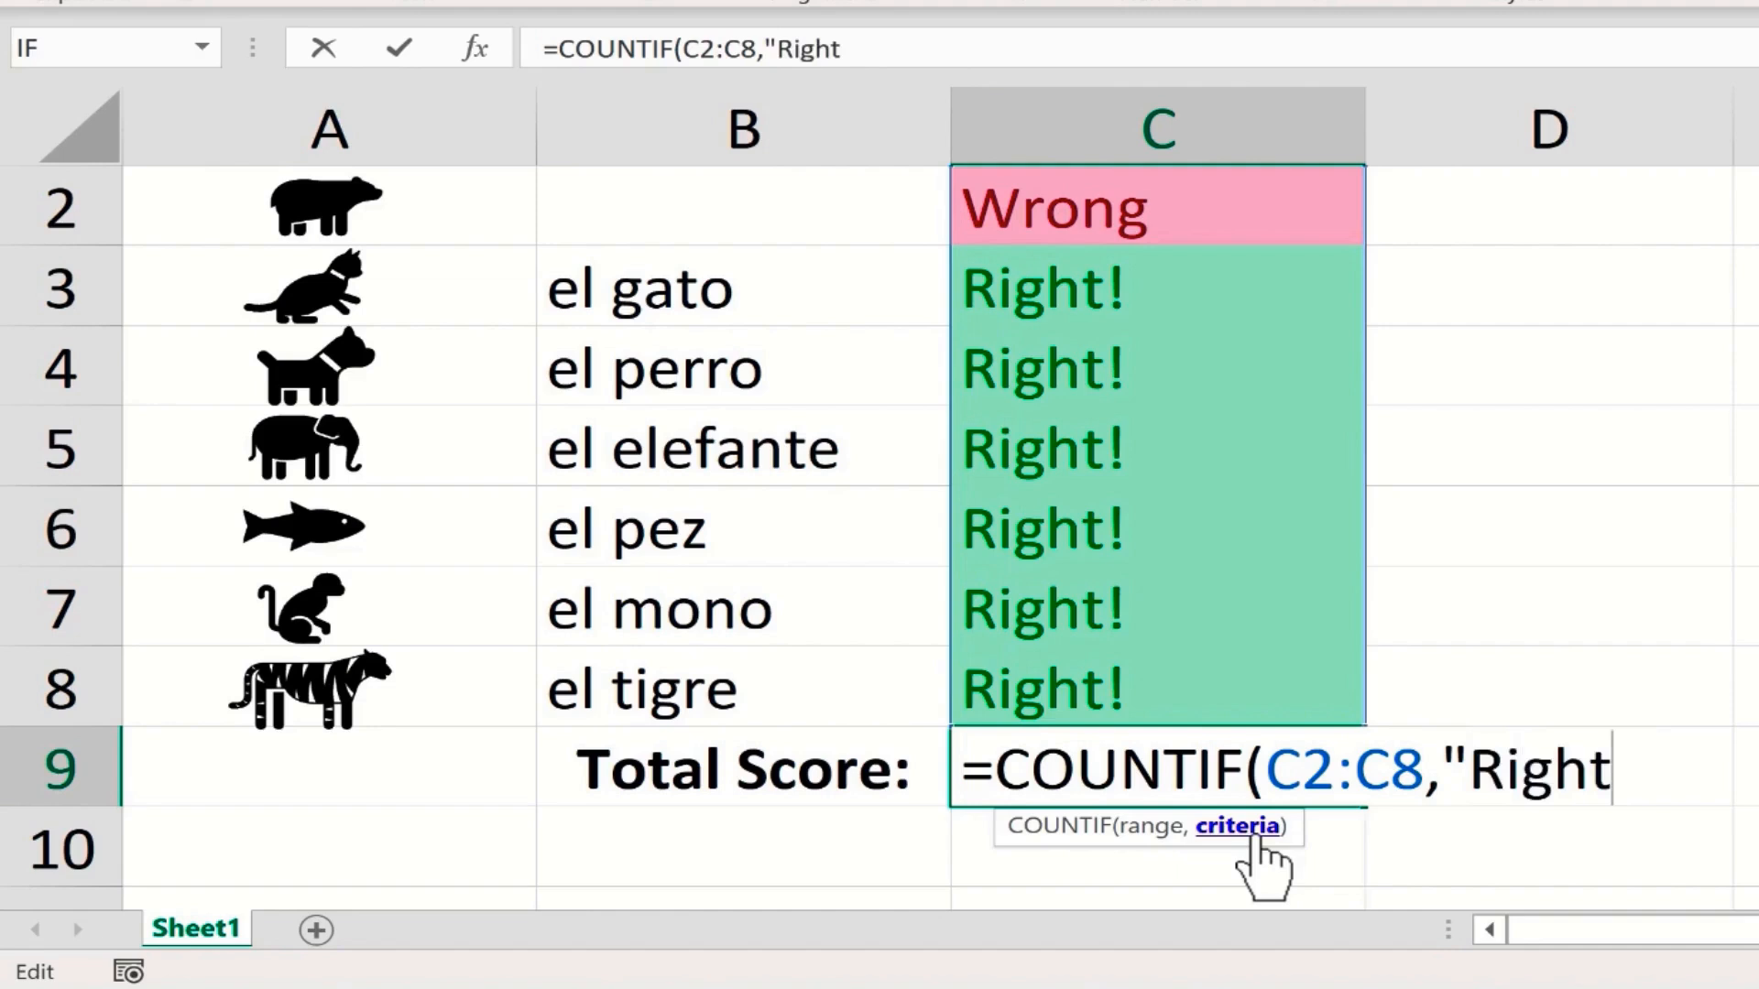
pyautogui.write('!")')
pyautogui.press('Return')
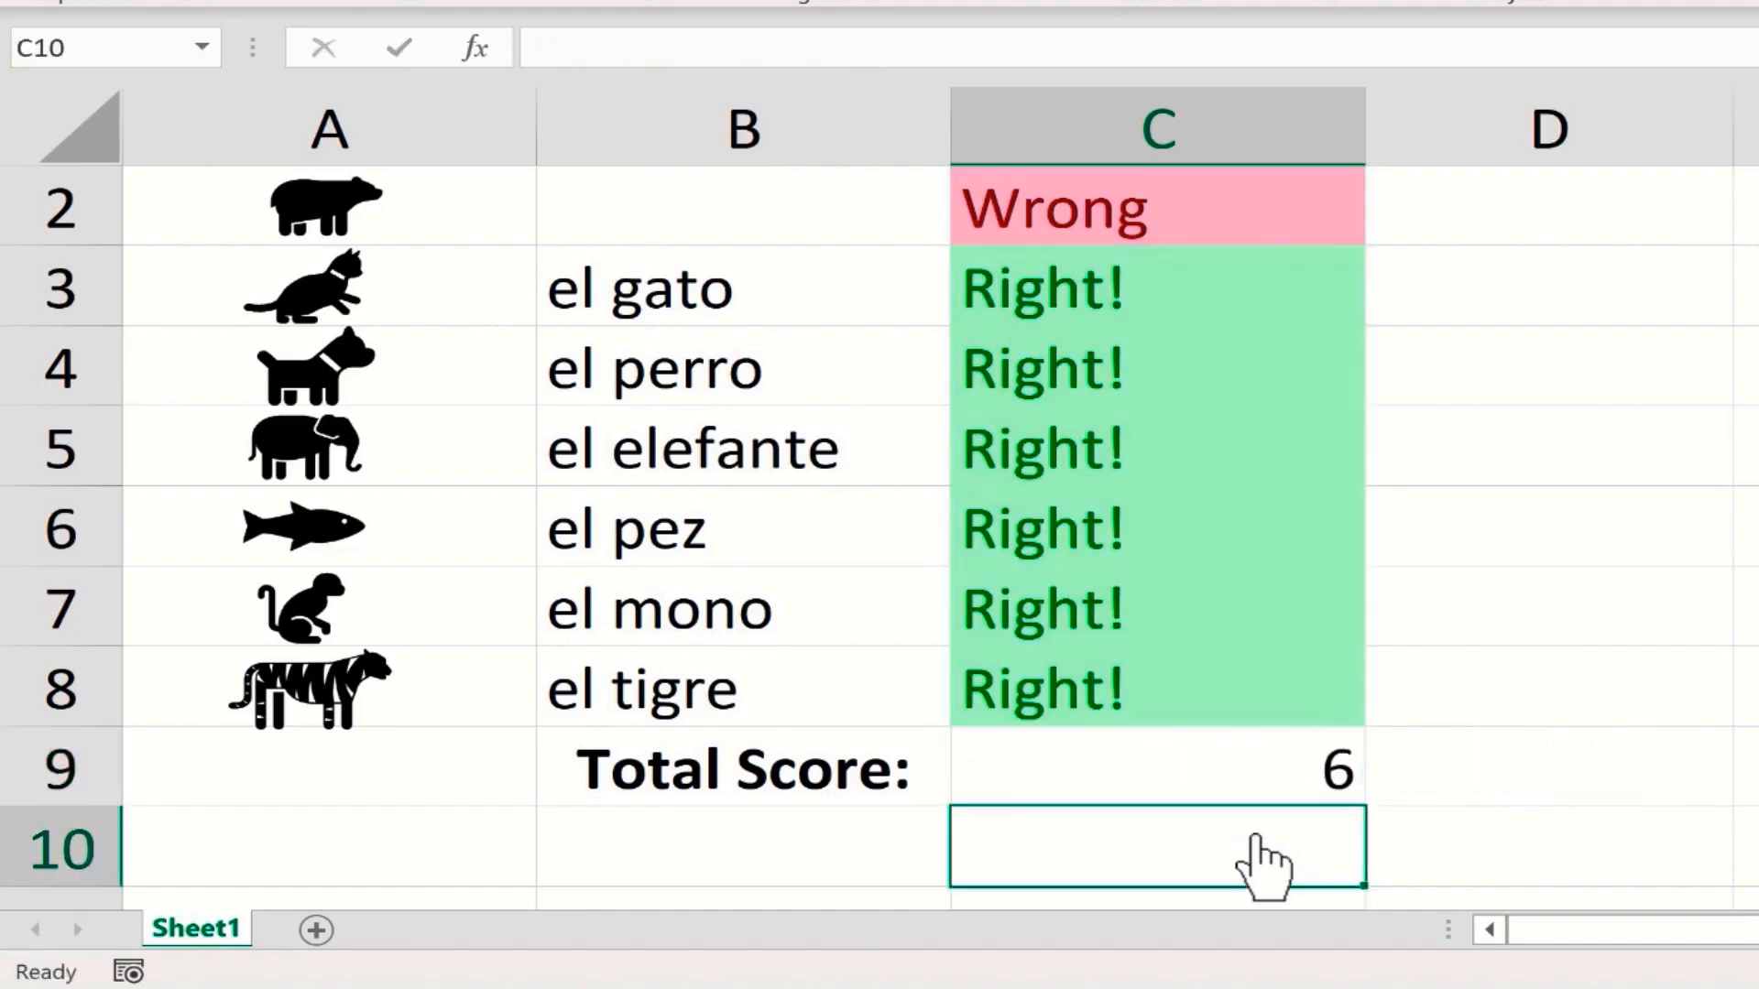
pyautogui.scroll(1, 1426, 738)
pyautogui.click(1429, 742)
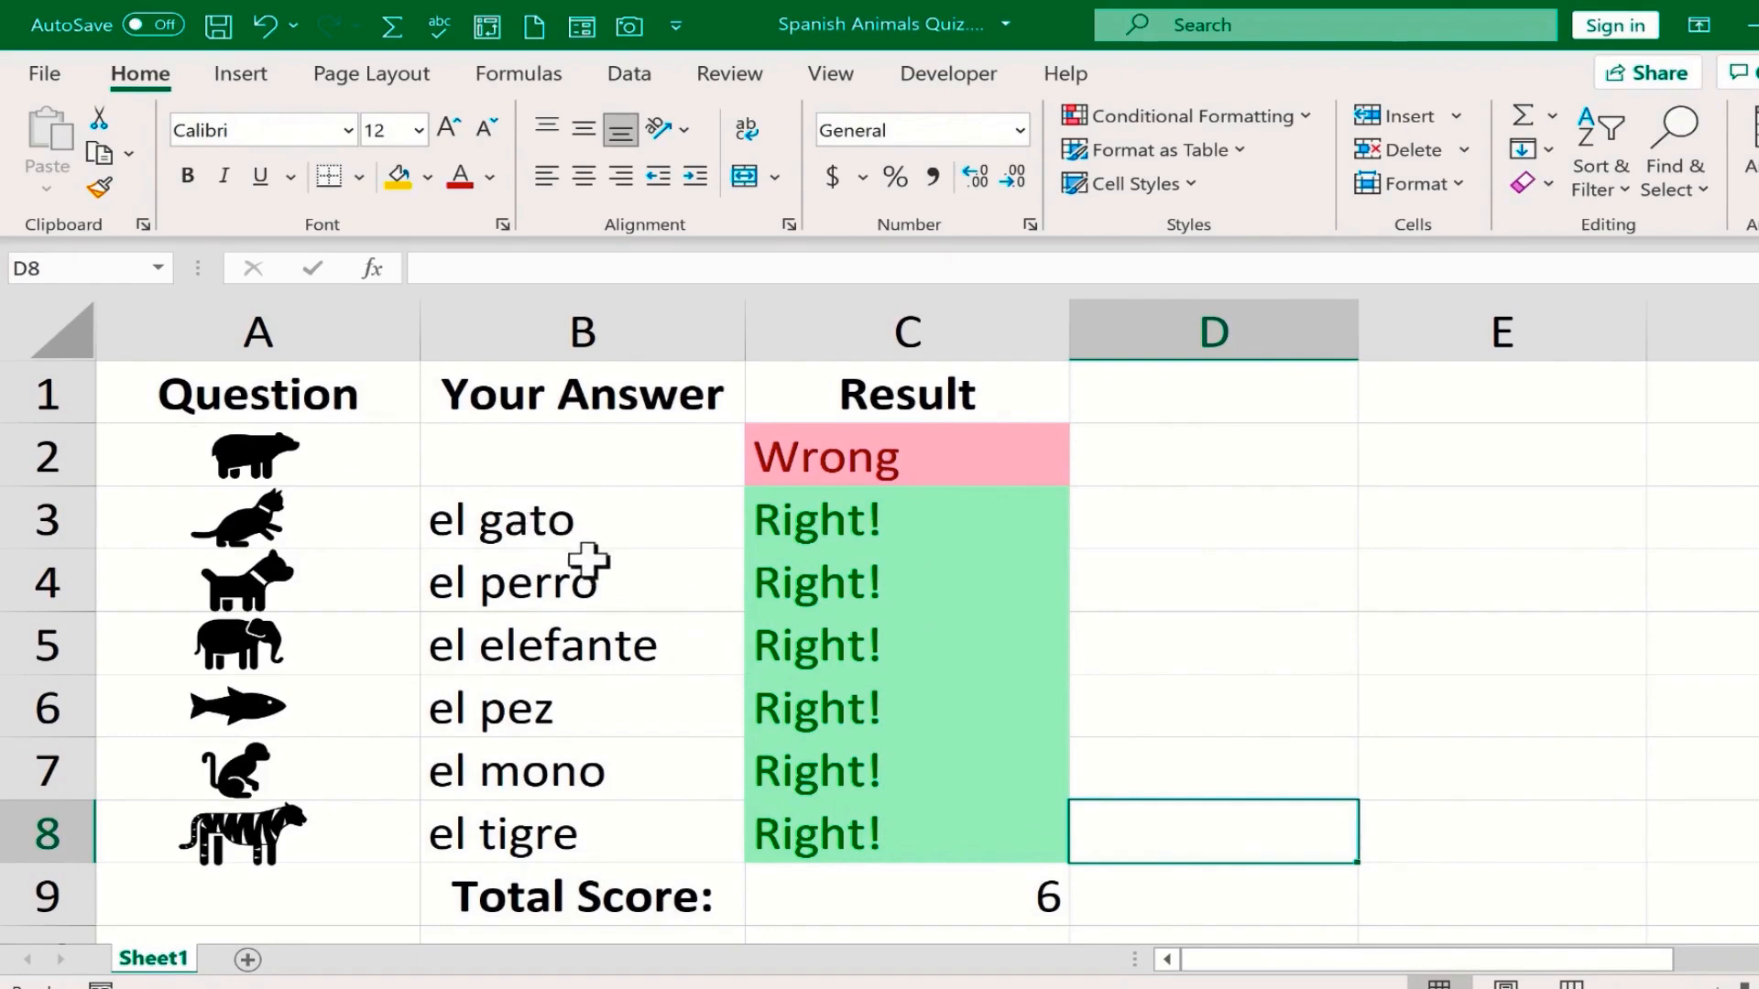
# Step: Replace the tiger answer in B8 with "tigre", without the article, to test the grading
pyautogui.click(510, 836)
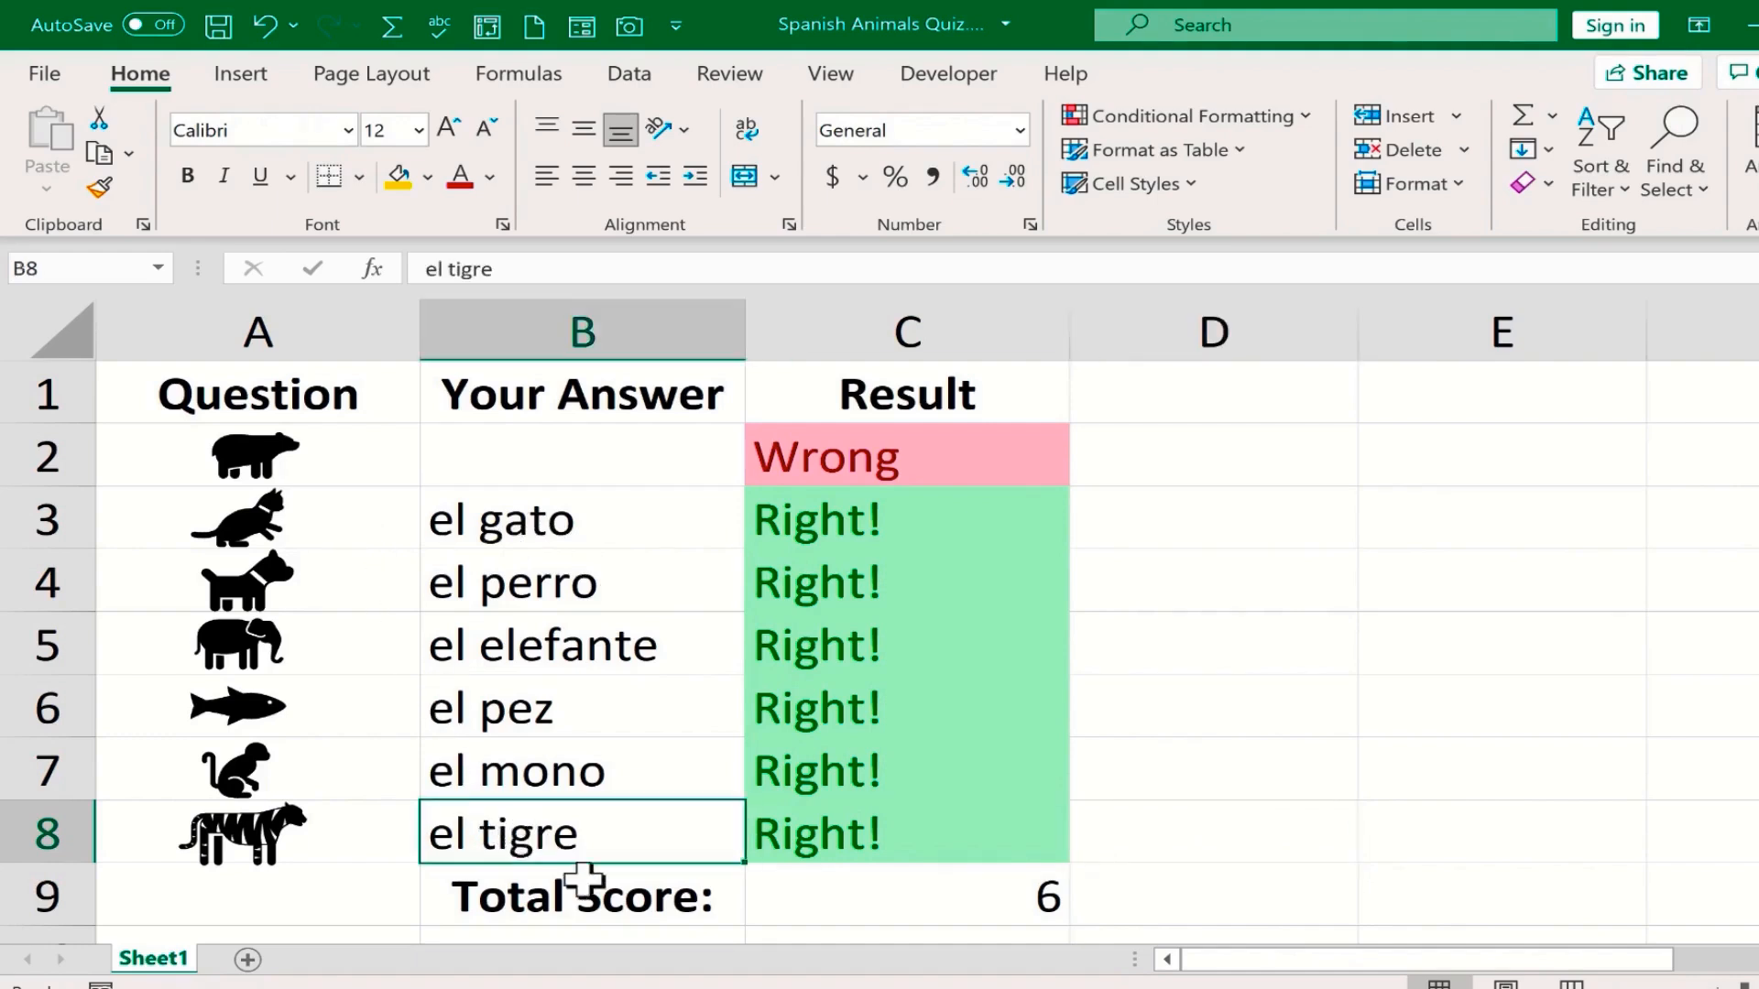
pyautogui.write('tigre')
pyautogui.press('Return')
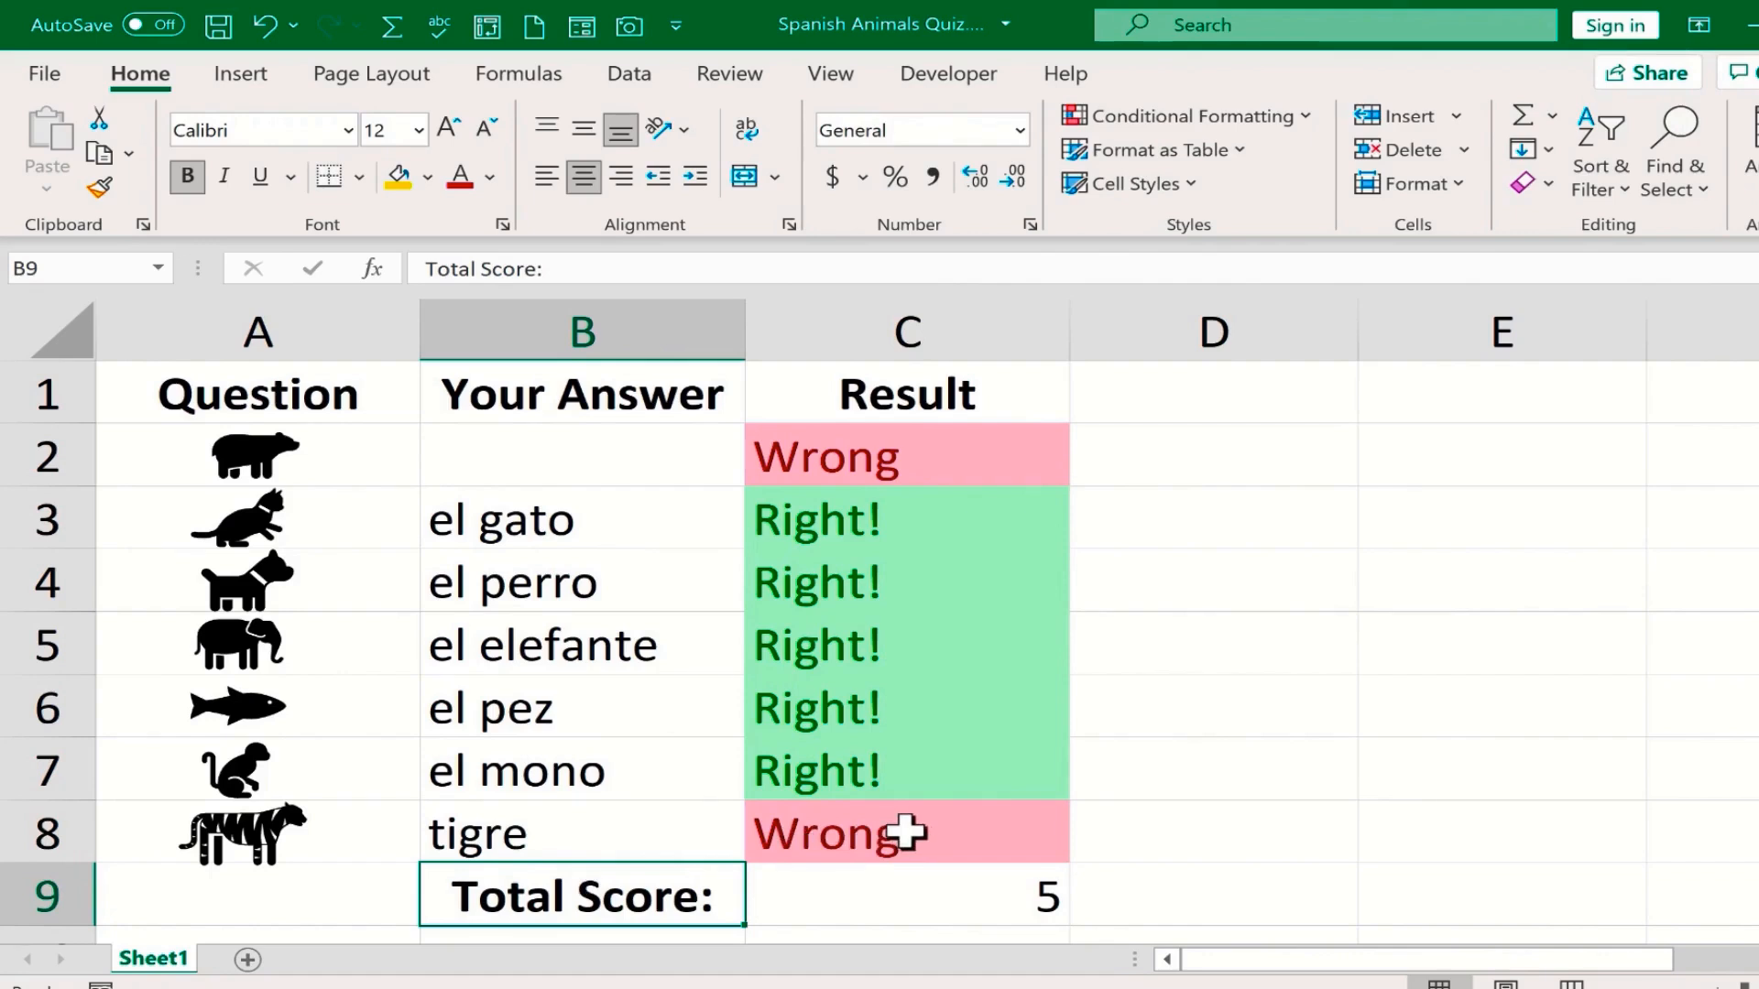
pyautogui.press('Up')
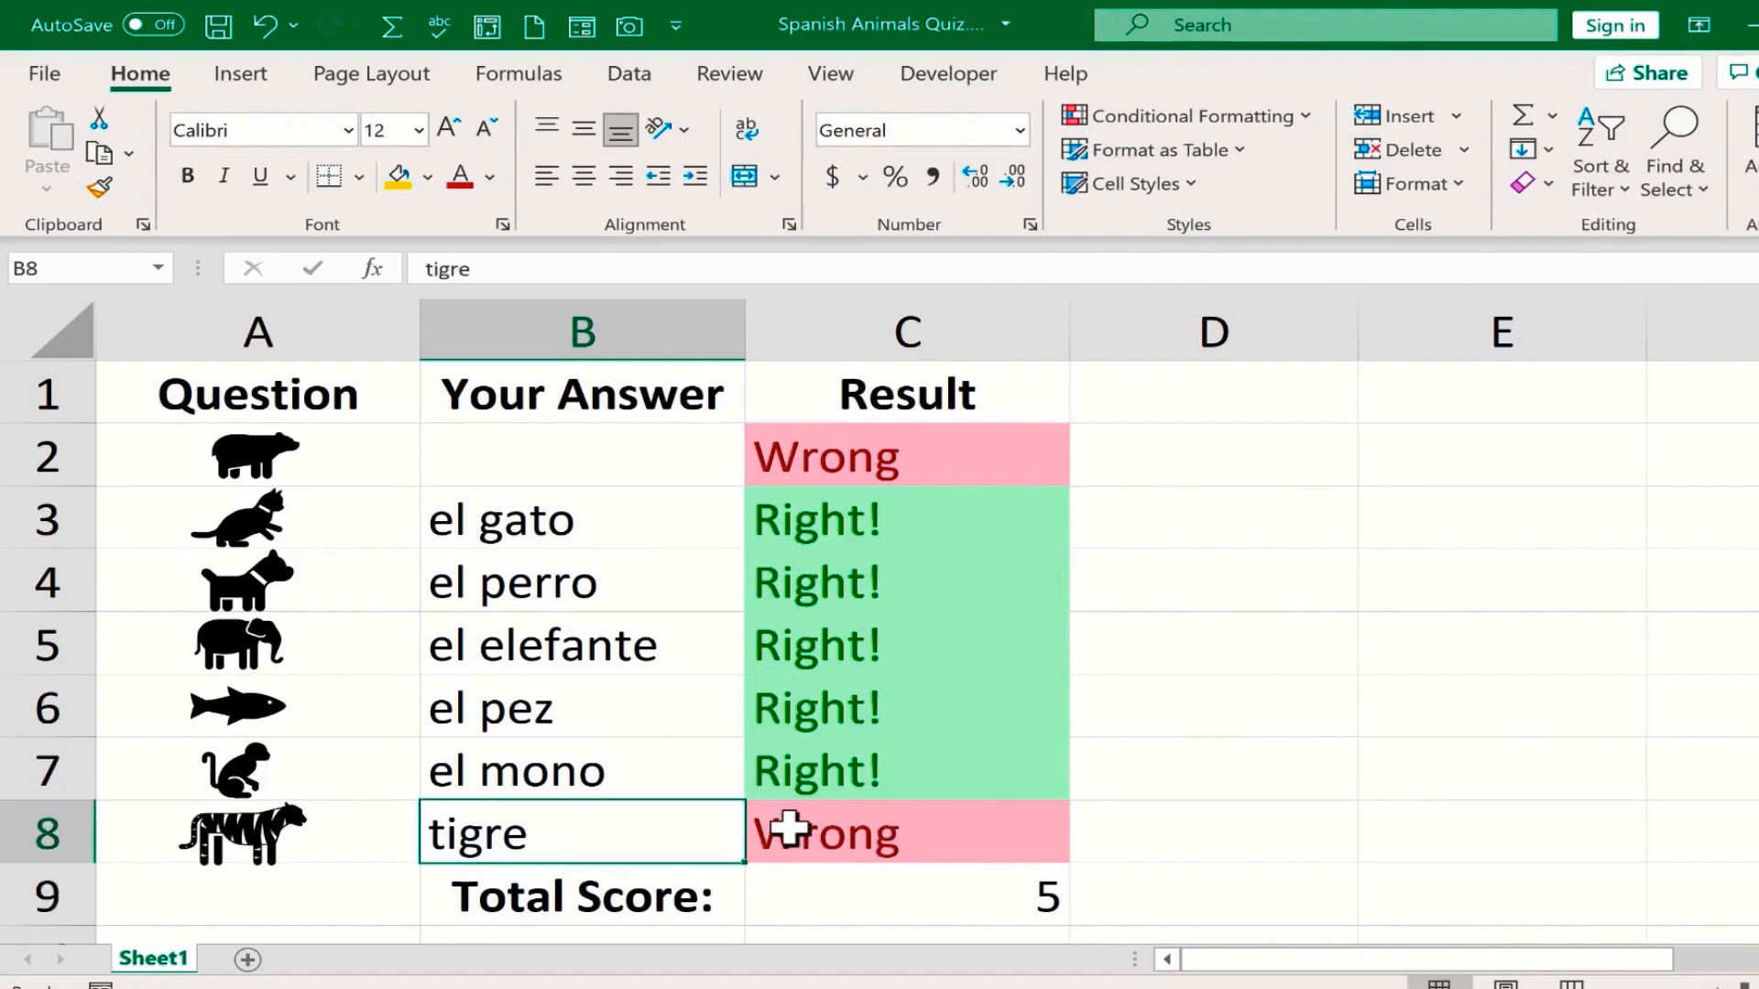
# Step: Edit C8's IF formula to use OR(B8="el tigre",B8="tigre") as its logical test, keeping the "Right!" and "Wrong" results
pyautogui.click(862, 835)
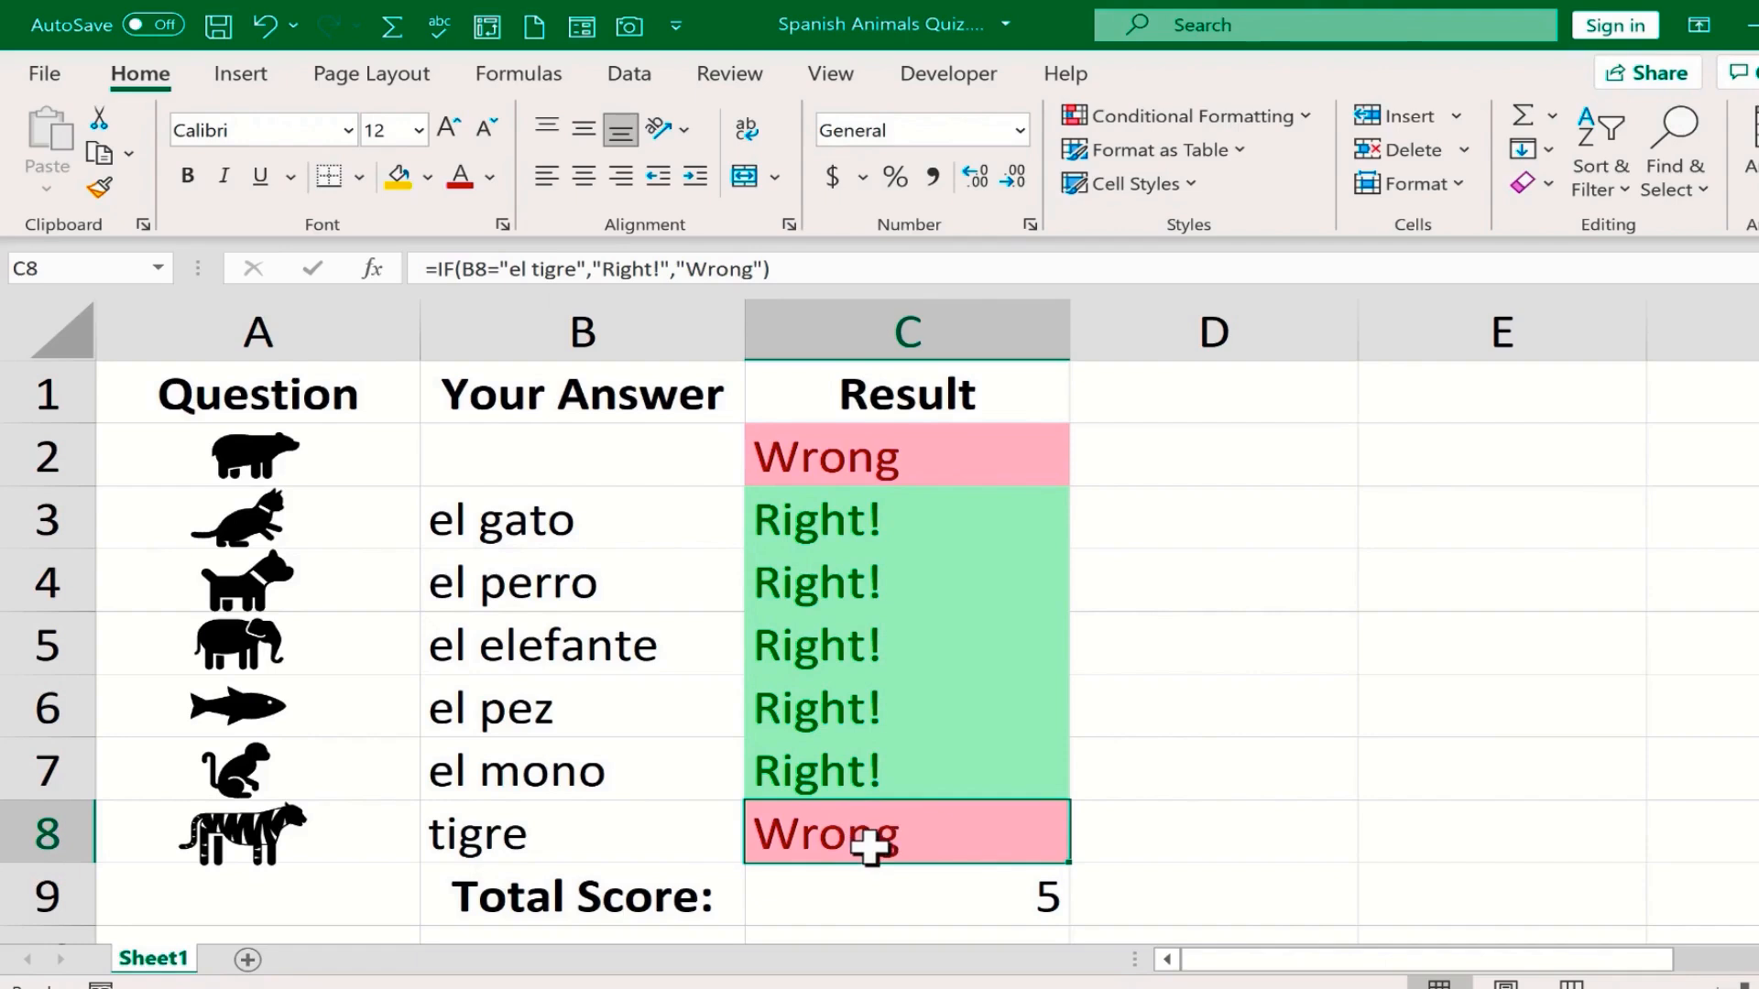
pyautogui.click(469, 270)
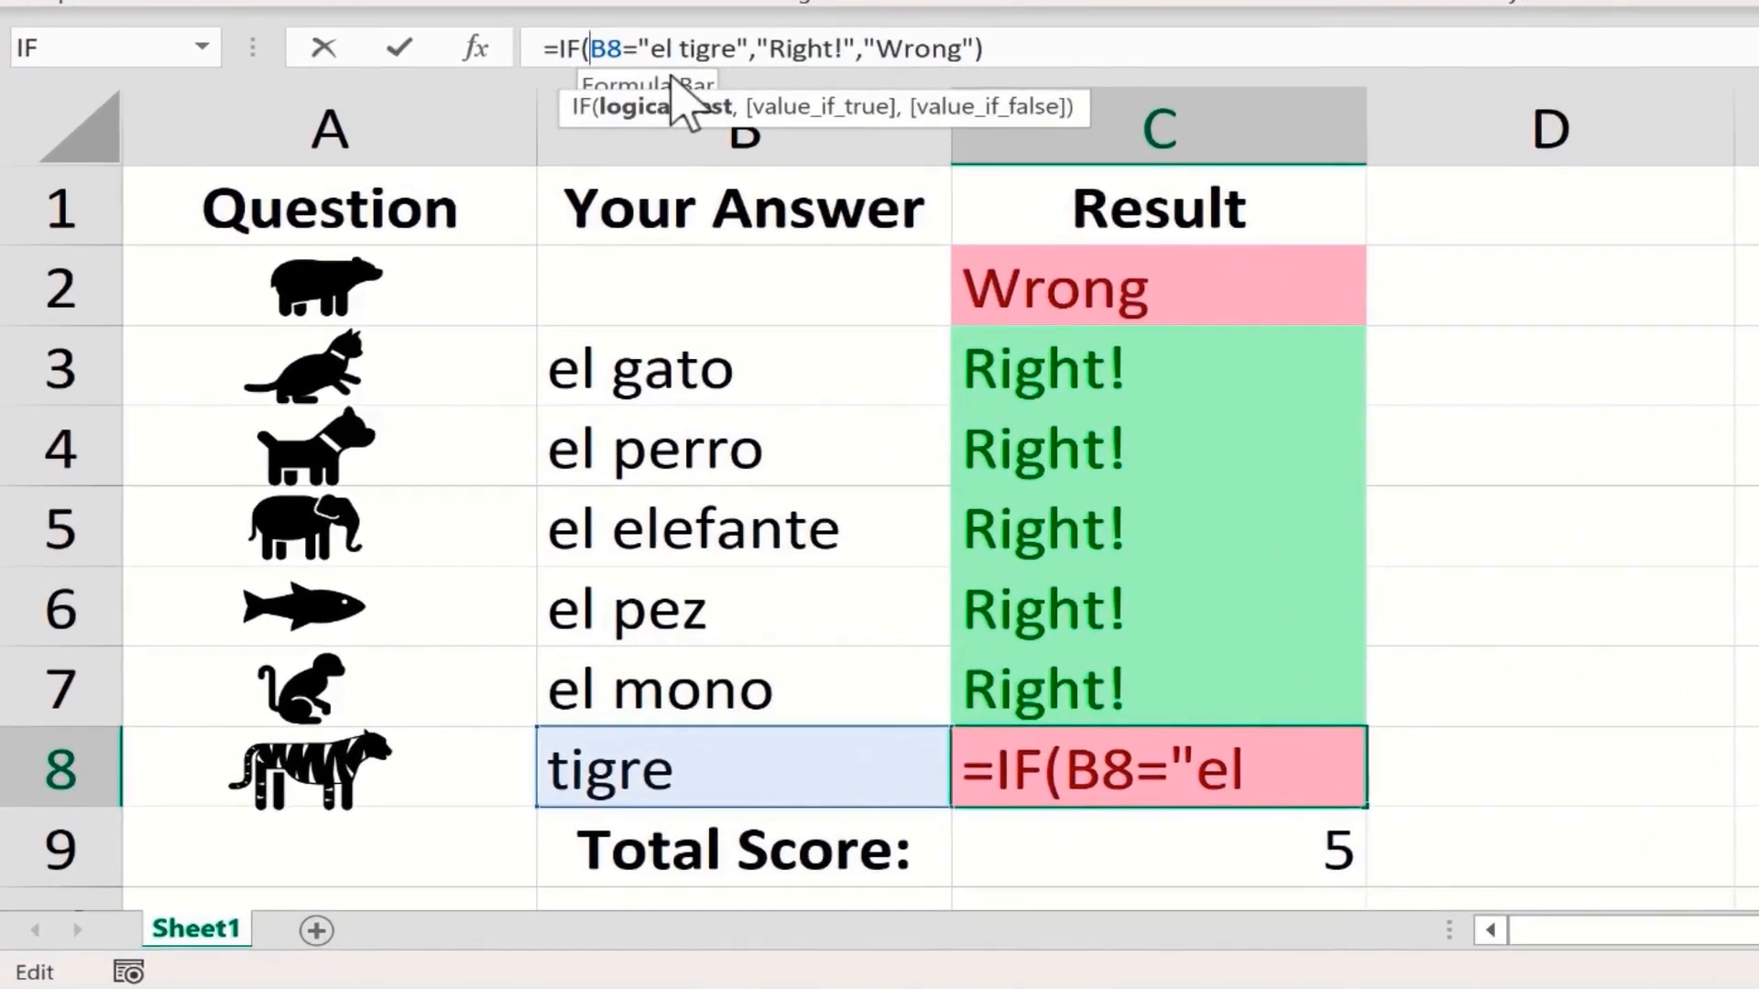
pyautogui.write('O')
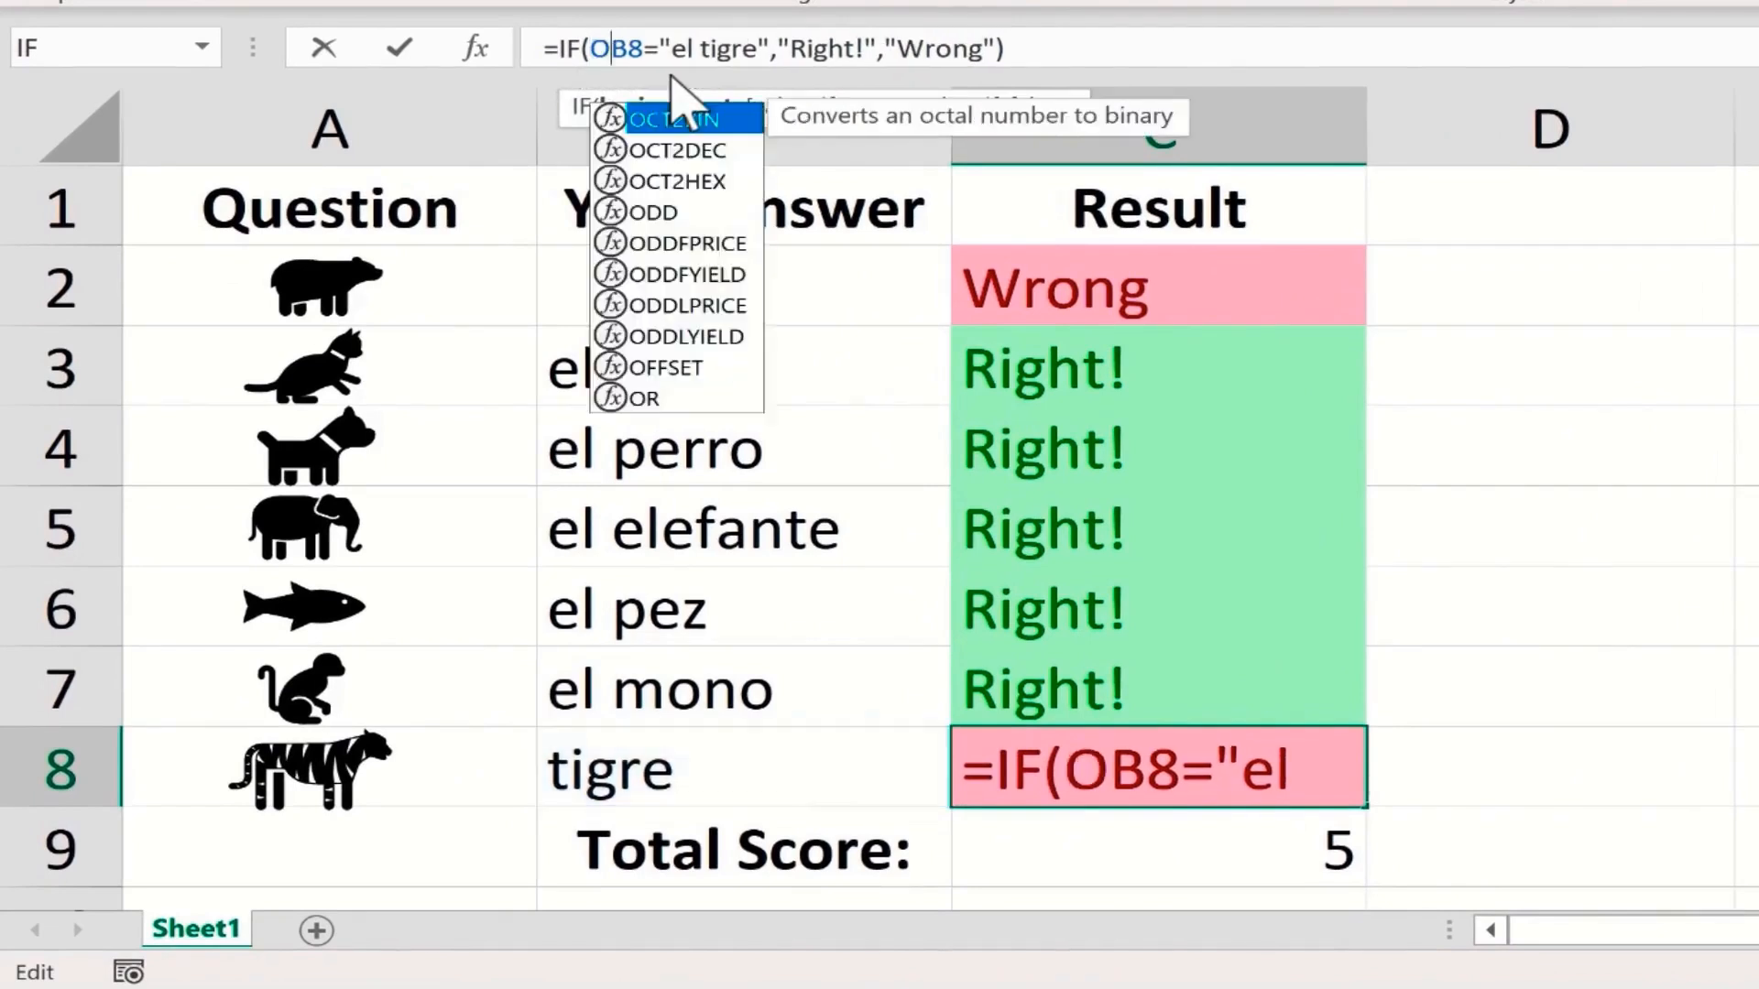
pyautogui.write('r(')
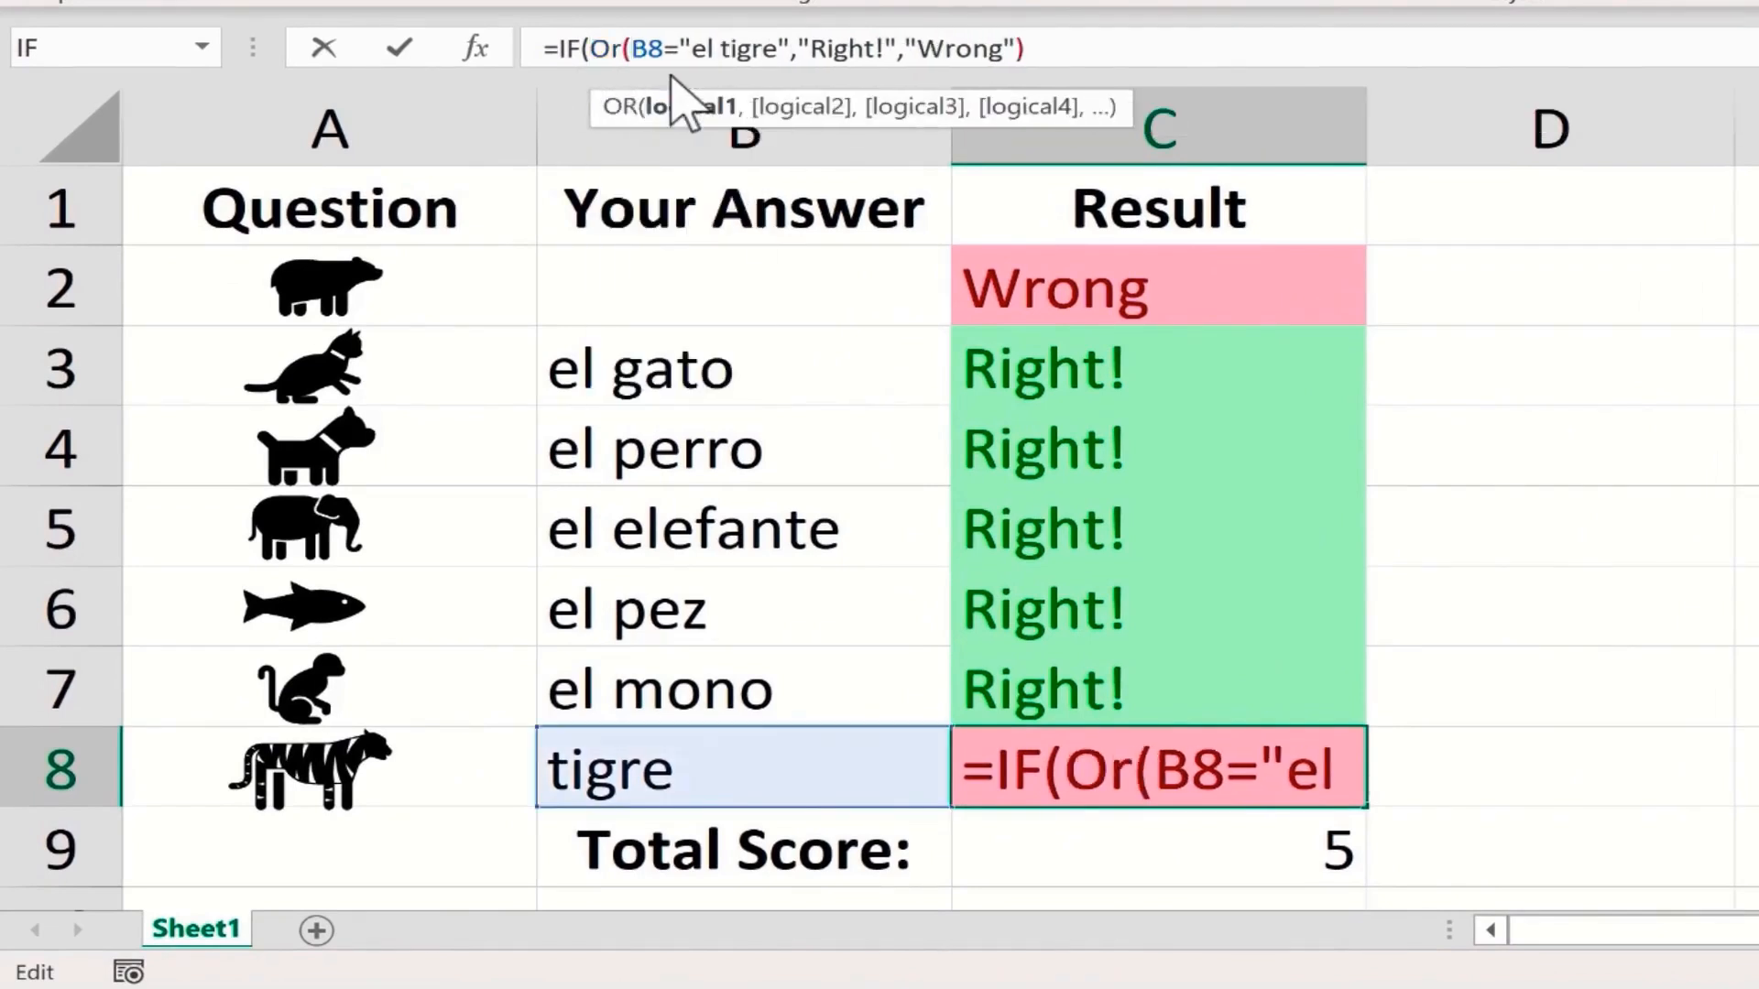
pyautogui.press('Right')
pyautogui.press('Right')
pyautogui.press('Right')
pyautogui.press('Right')
pyautogui.press('Right')
pyautogui.press('Right')
pyautogui.press('Right')
pyautogui.press('Right')
pyautogui.press('Right')
pyautogui.press('Right')
pyautogui.press('Right')
pyautogui.press('Right')
pyautogui.press('Right')
pyautogui.write(',')
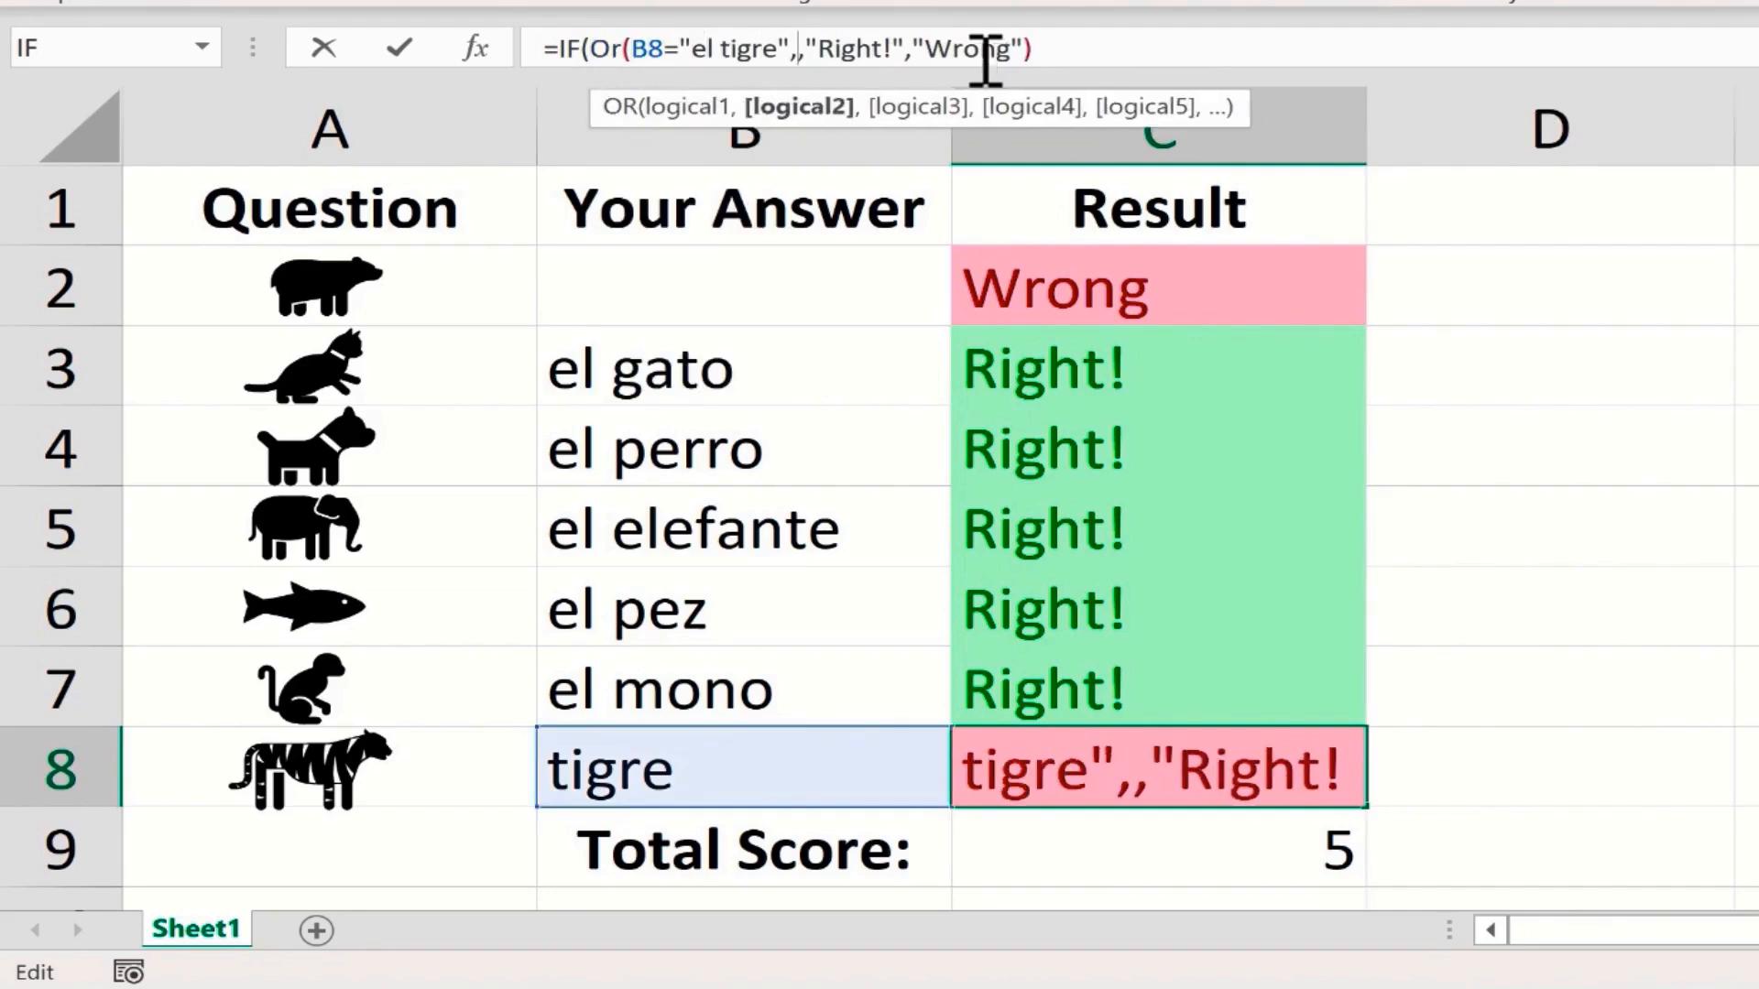
pyautogui.write('B8=')
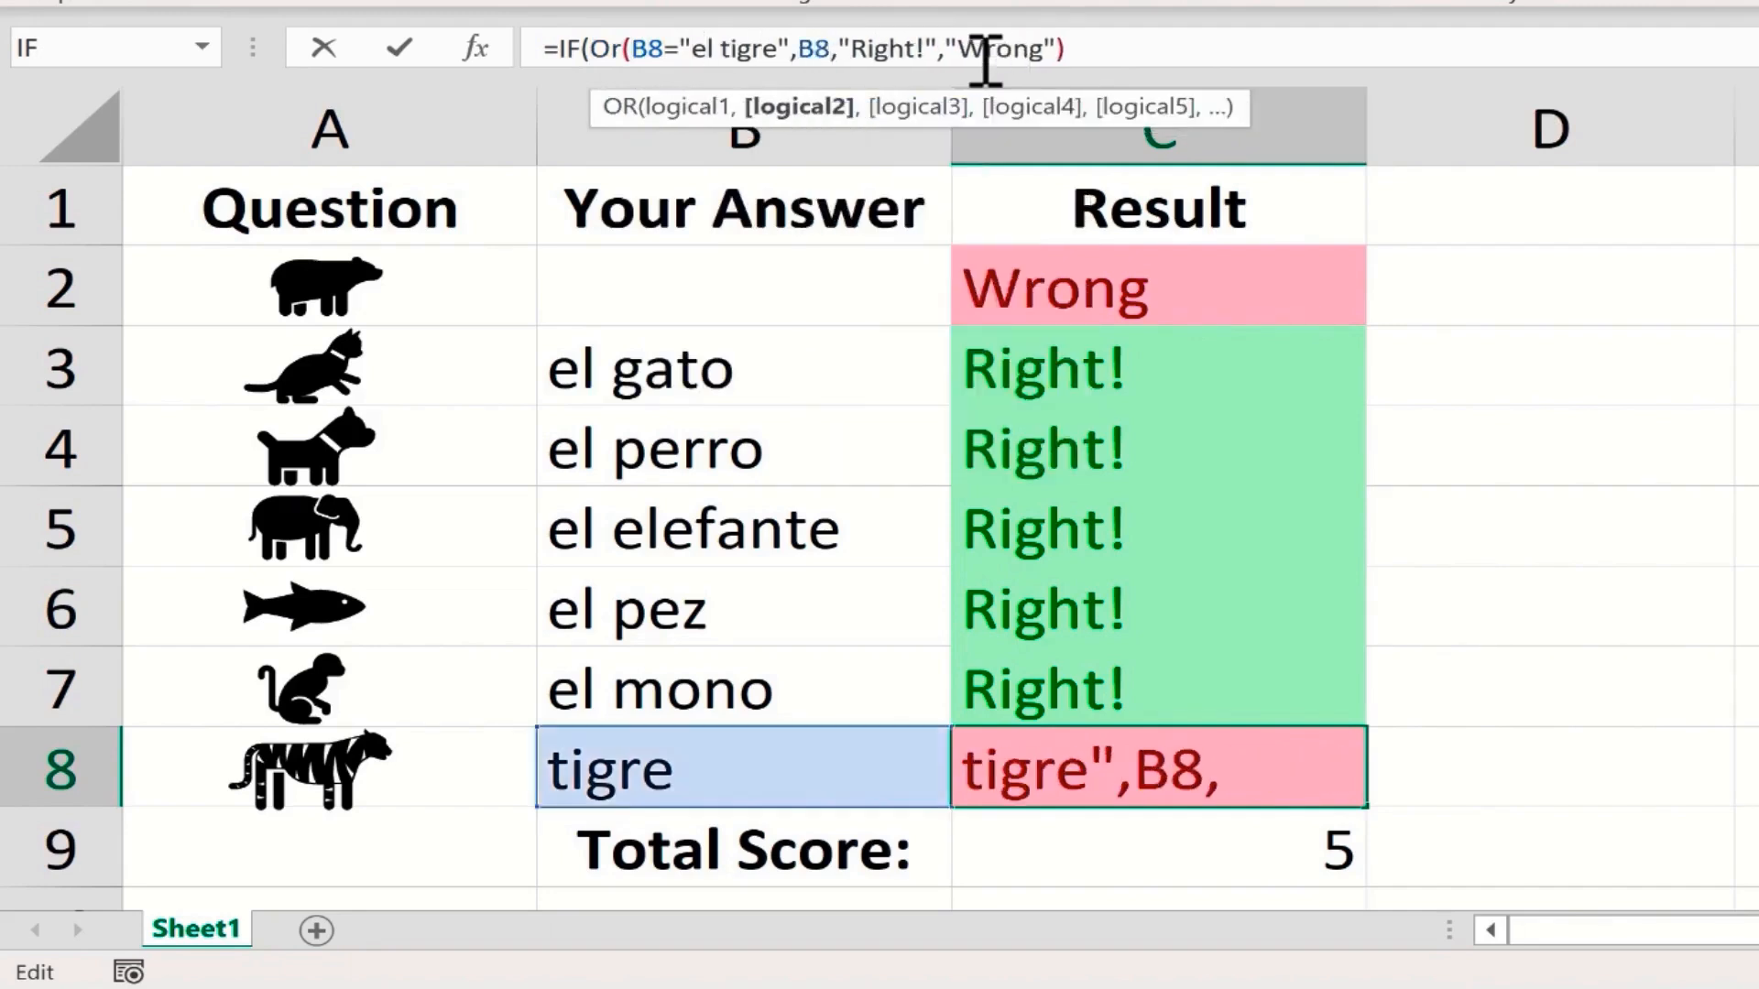
pyautogui.write('"')
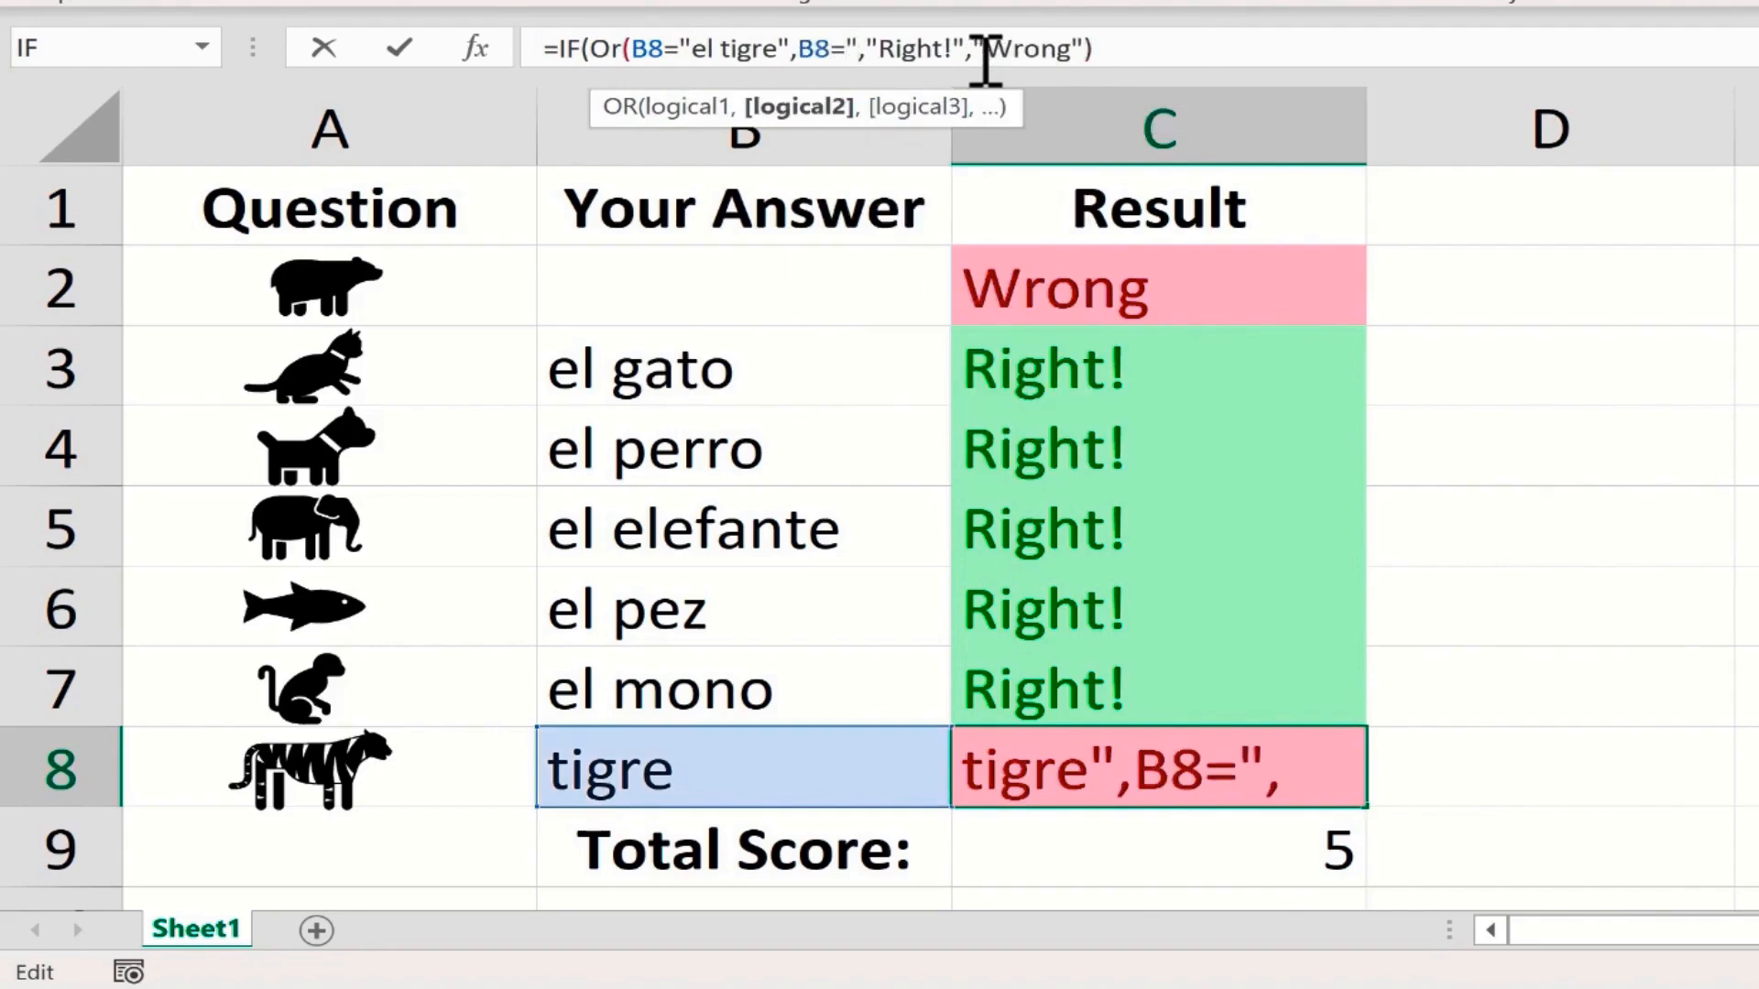
pyautogui.write('tigre')
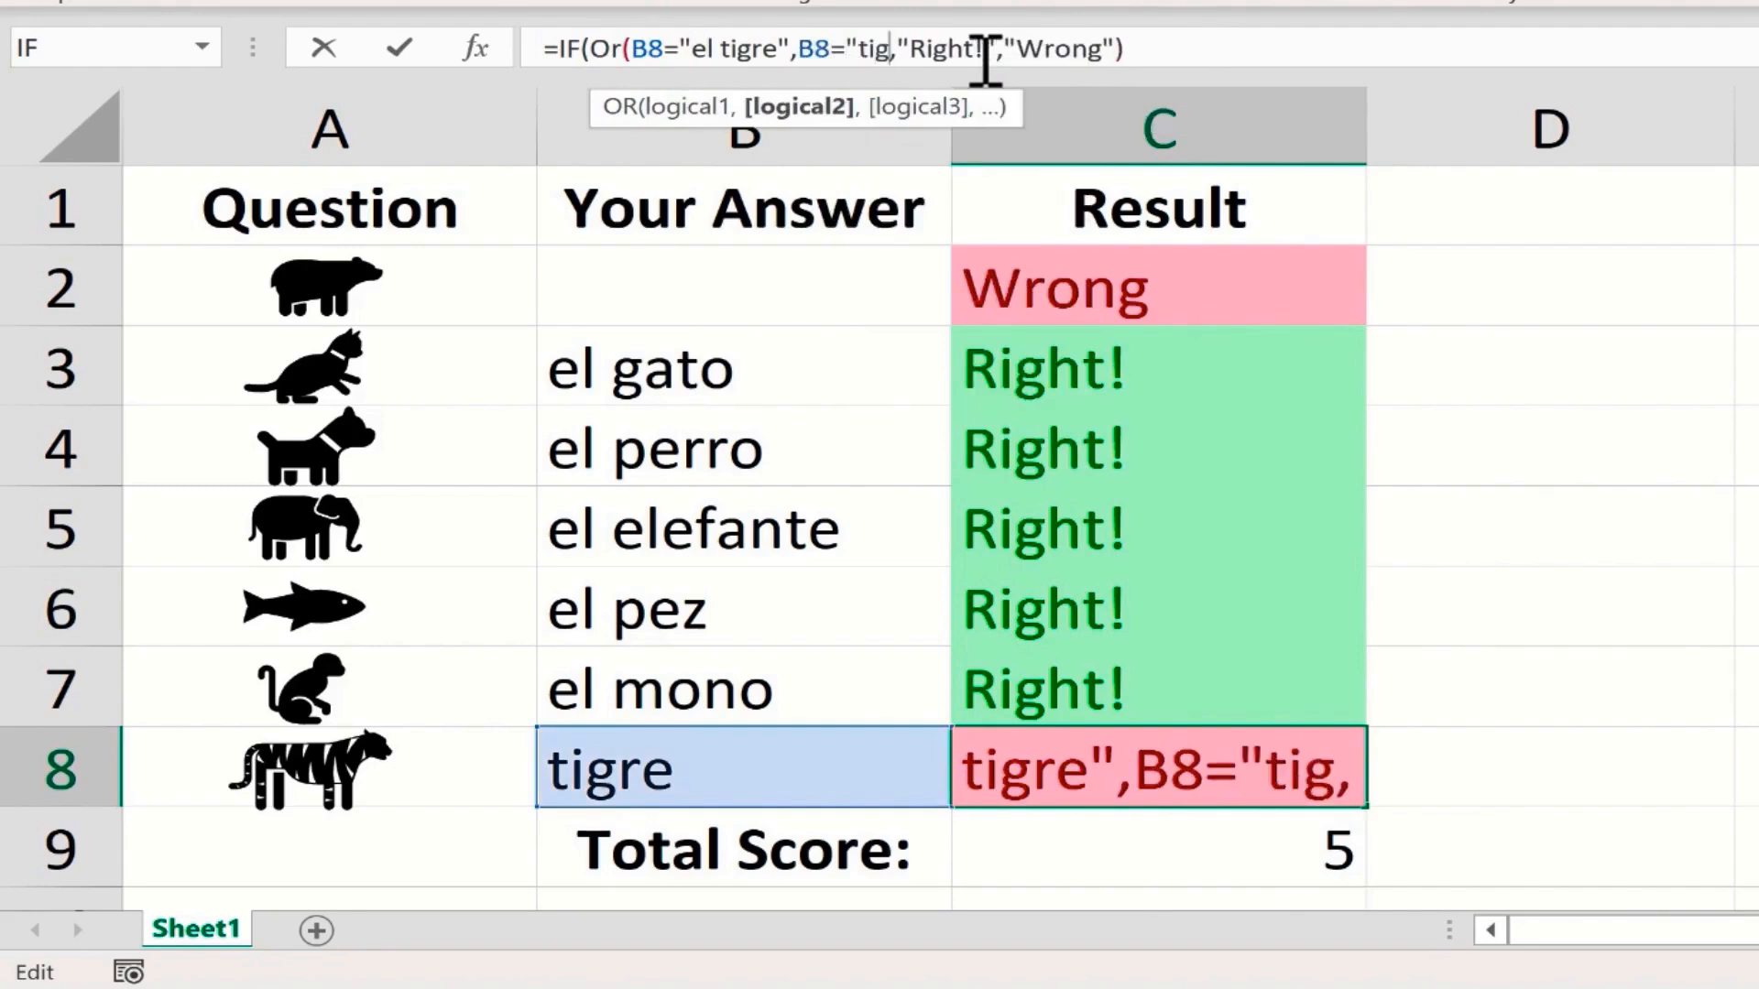
pyautogui.write('"')
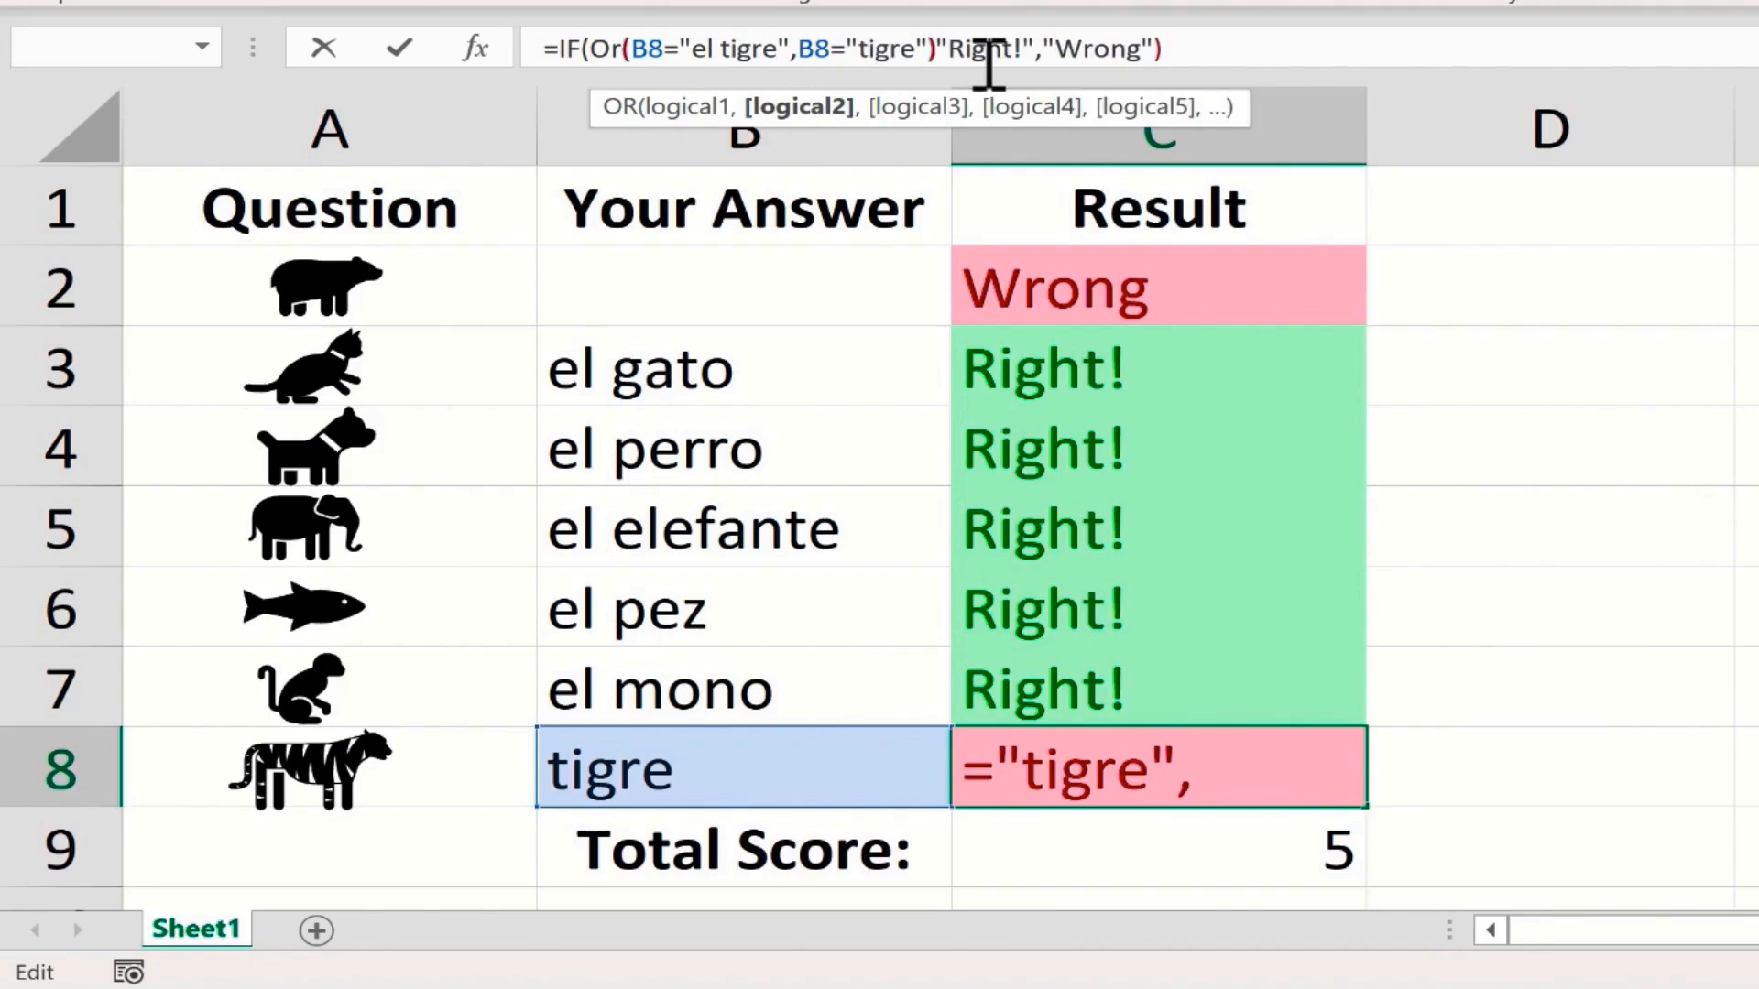
pyautogui.write(')')
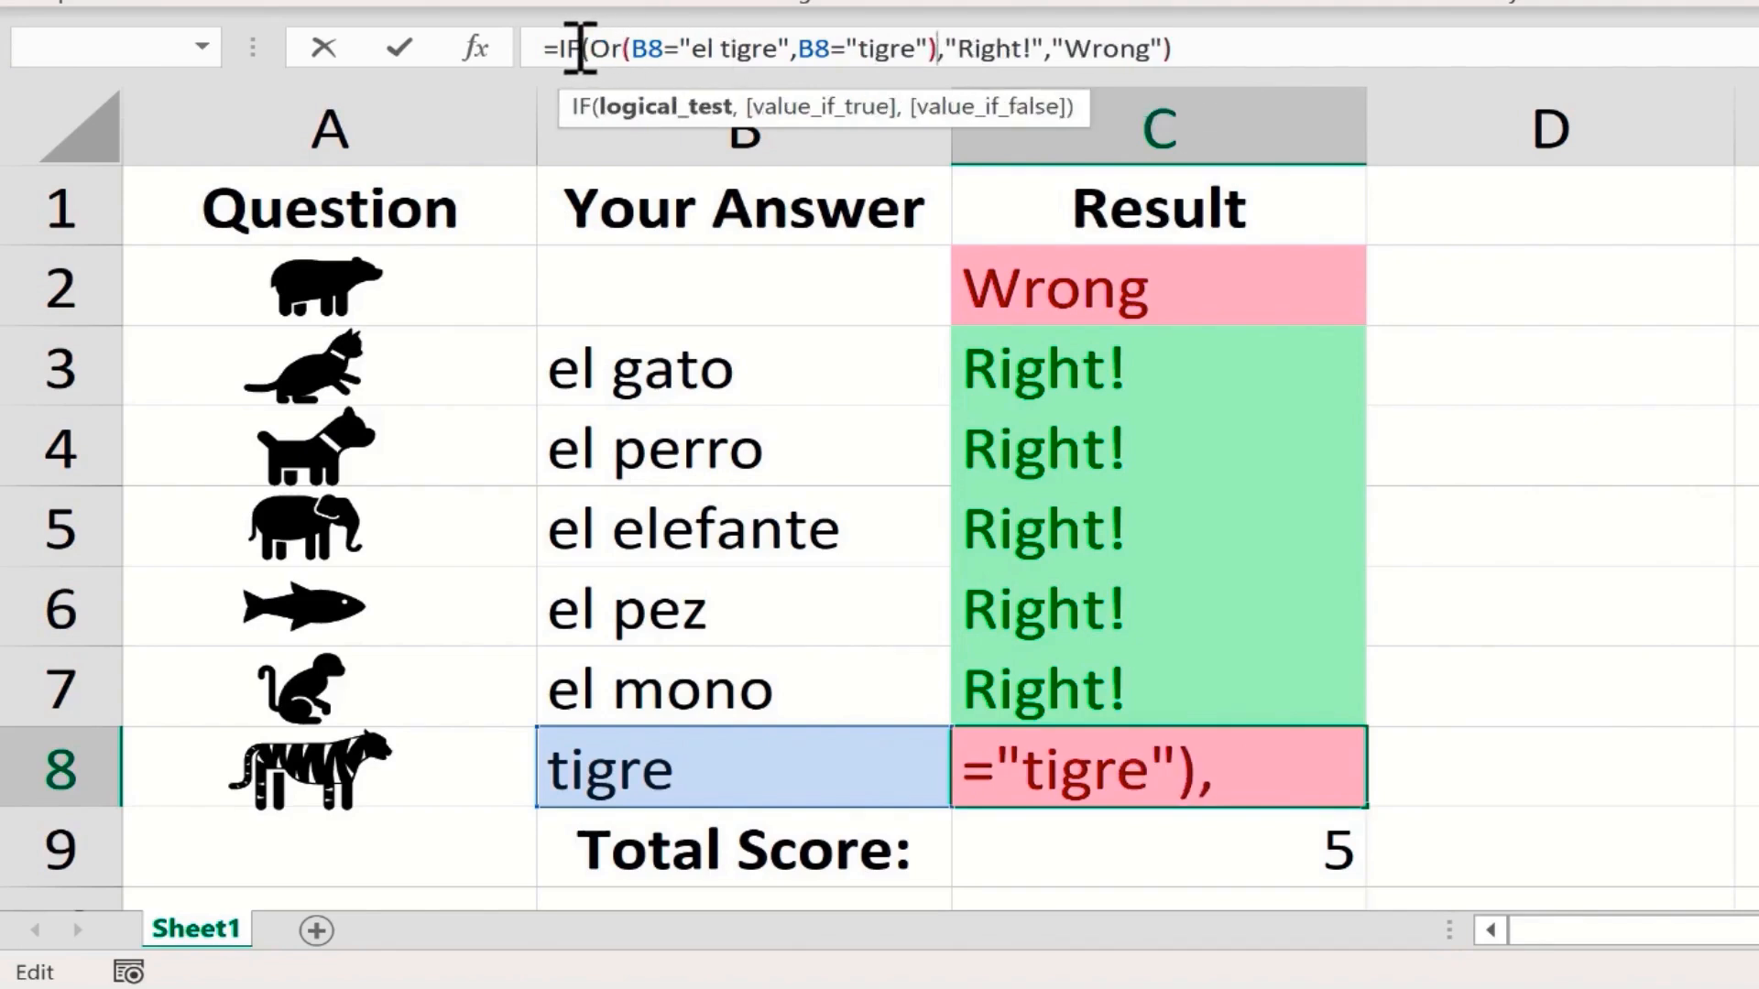